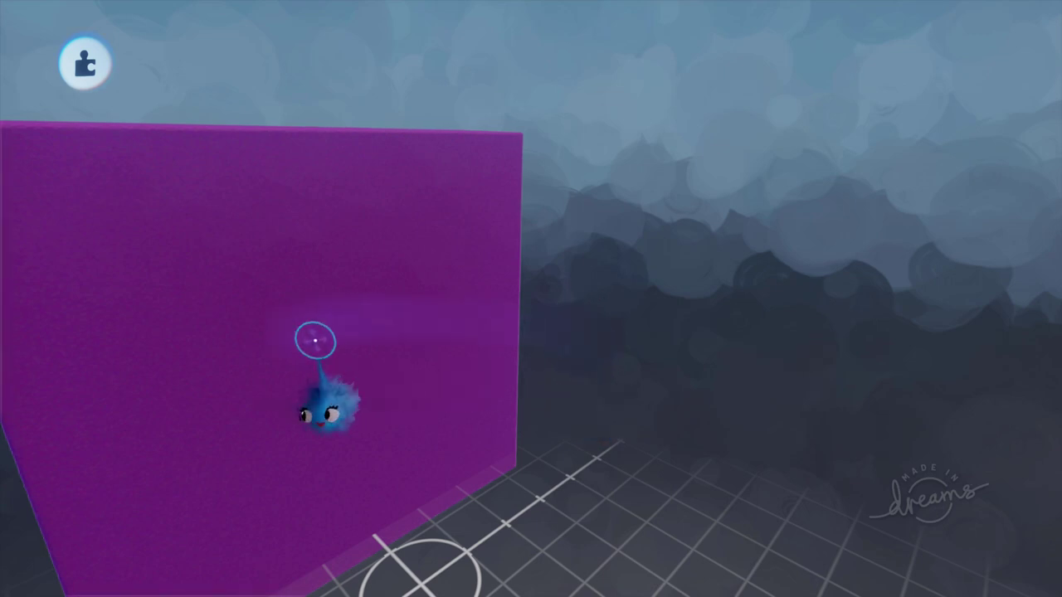
Place a Camera gadget in front of the purple wall
middle_drag(481, 360, 496, 387)
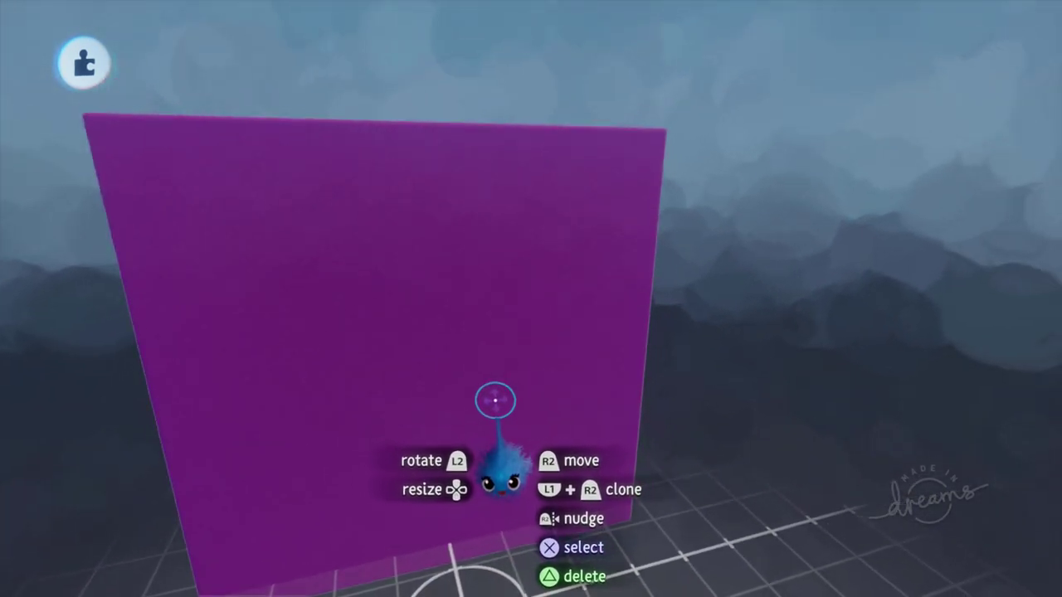
scroll(486, 406, up, 2)
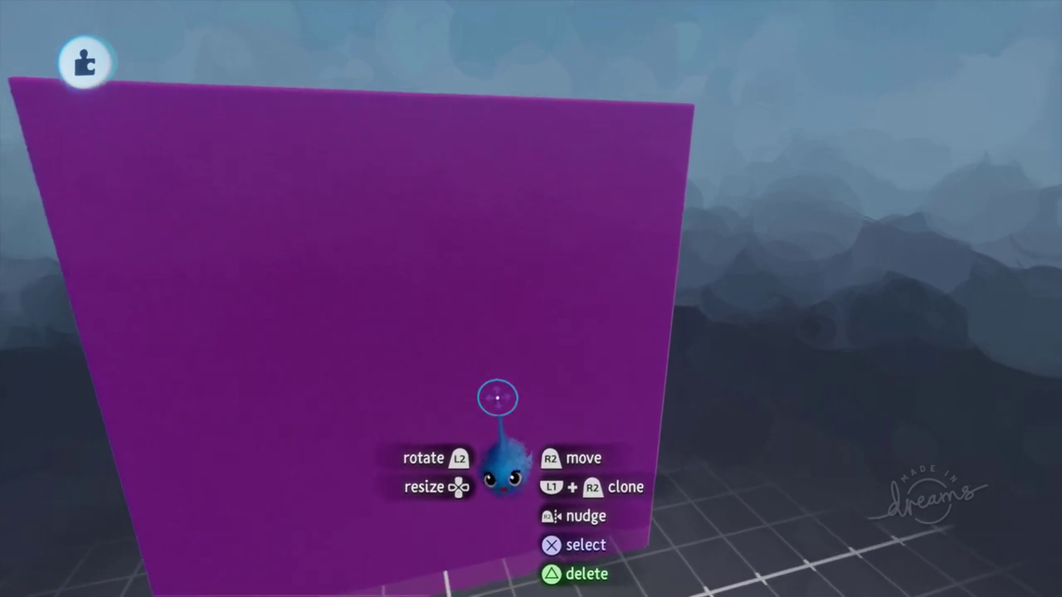
scroll(497, 398, up, 3)
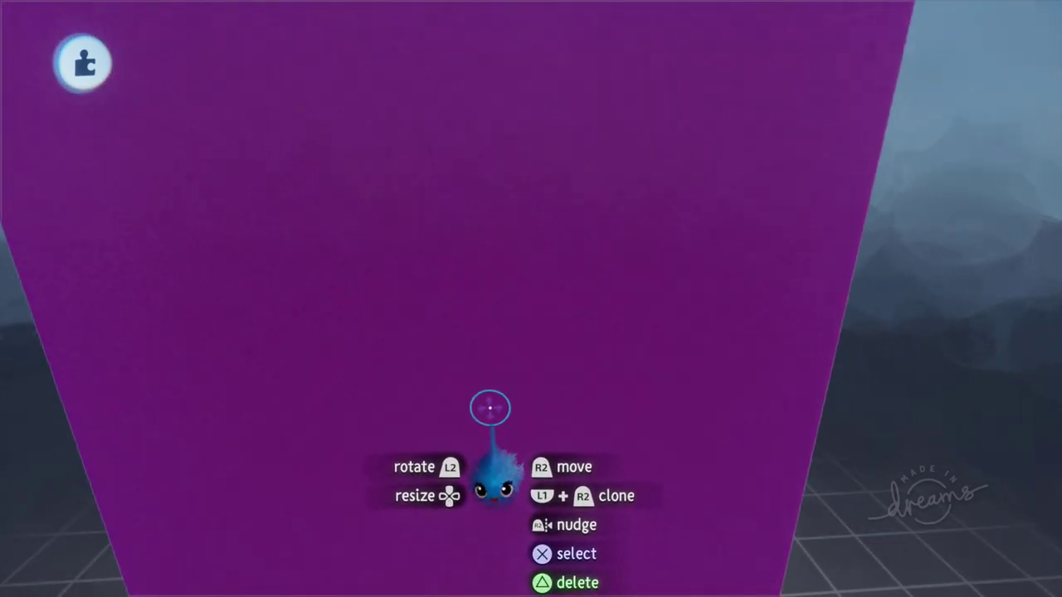
click(531, 146)
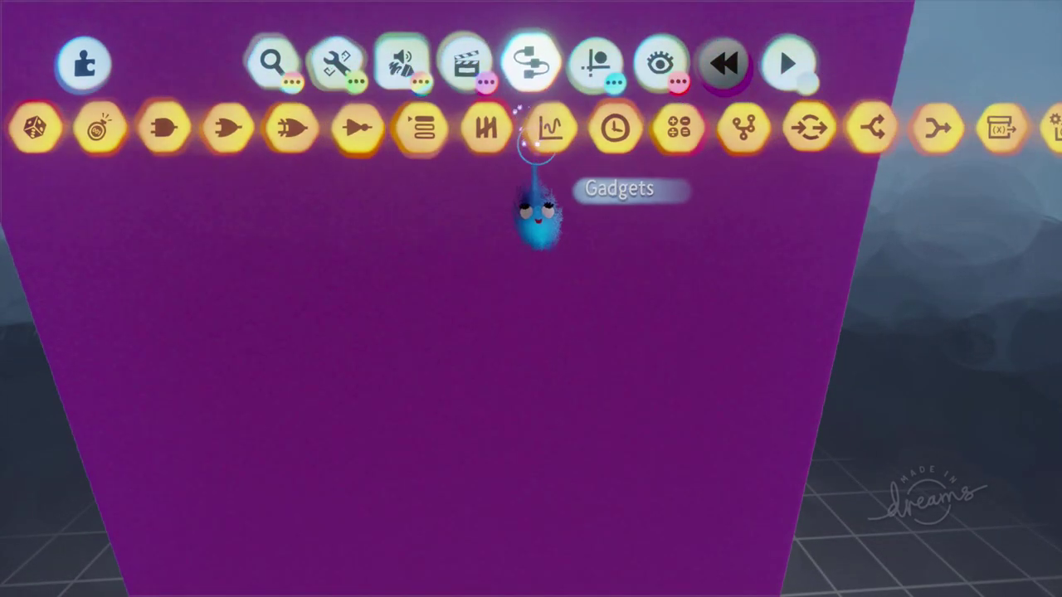
drag(758, 145, 344, 153)
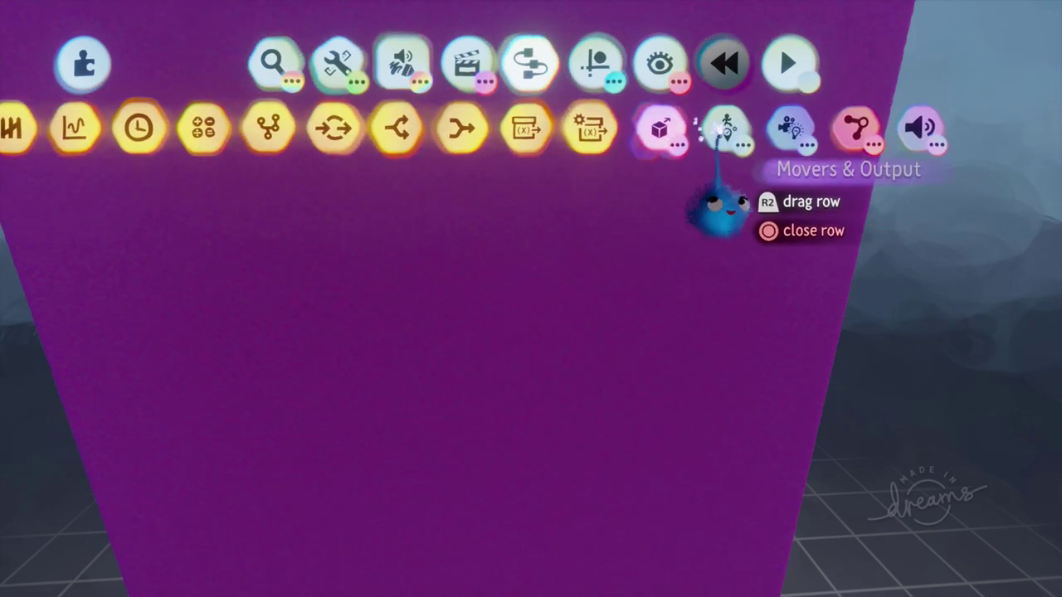
click(720, 126)
drag(642, 140, 442, 85)
click(754, 128)
click(492, 127)
click(459, 311)
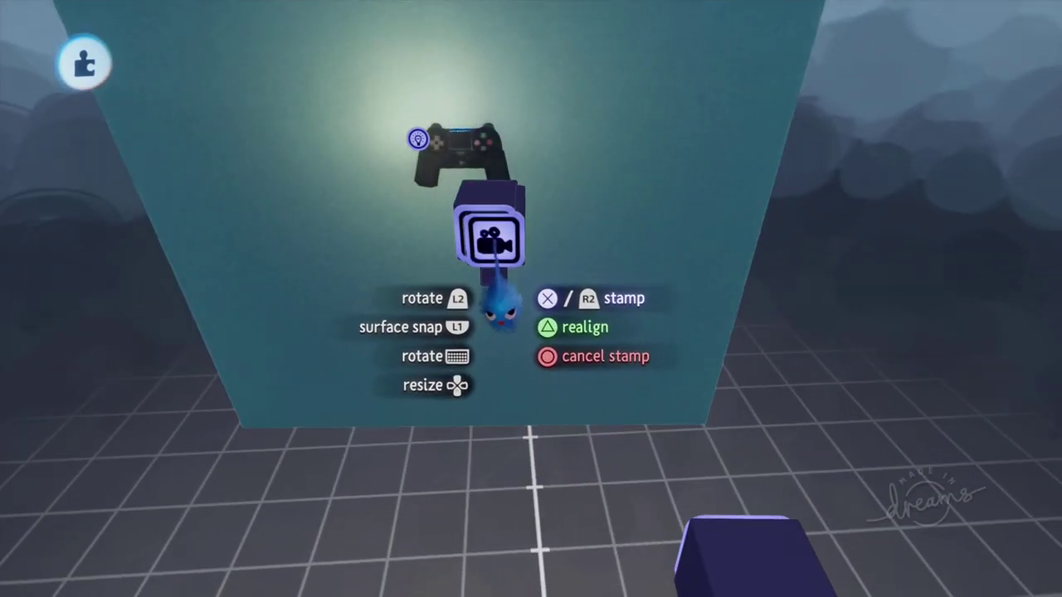
Place a second Camera gadget in front of the controller on the teal wall, and check the view through it
click(494, 240)
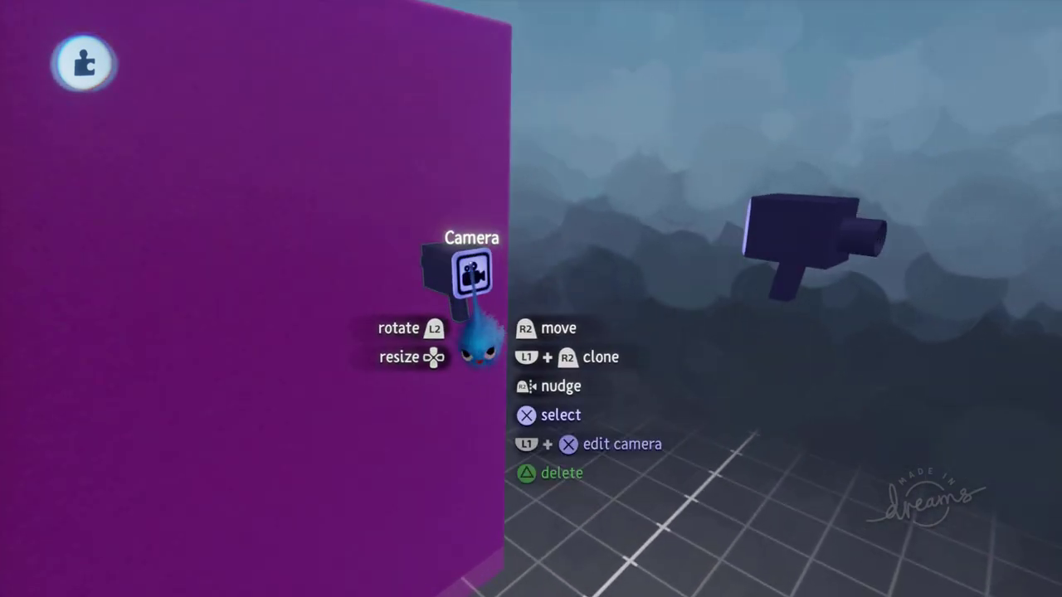
click(471, 265)
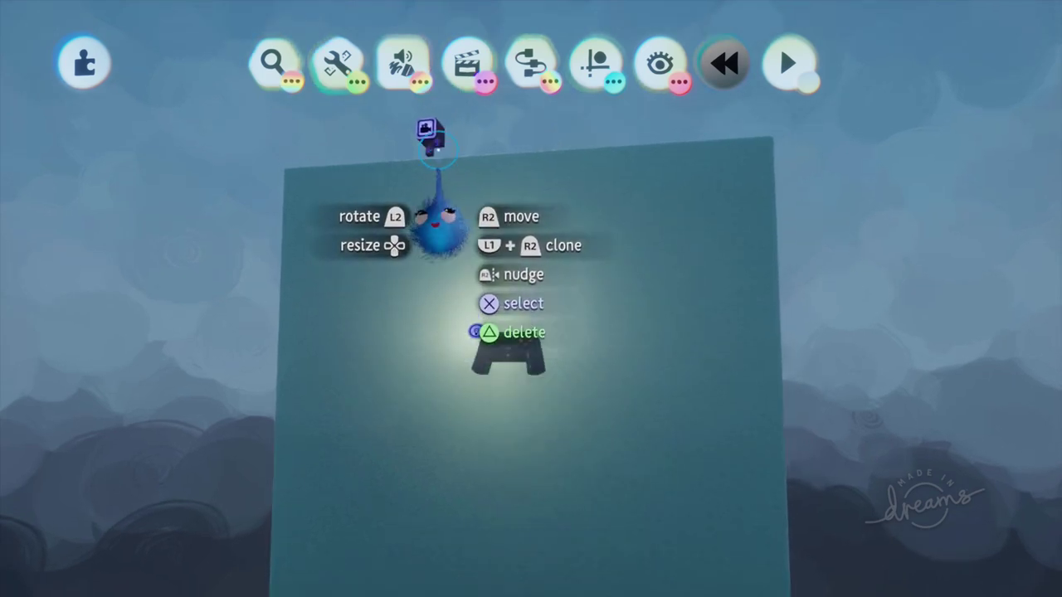
click(427, 131)
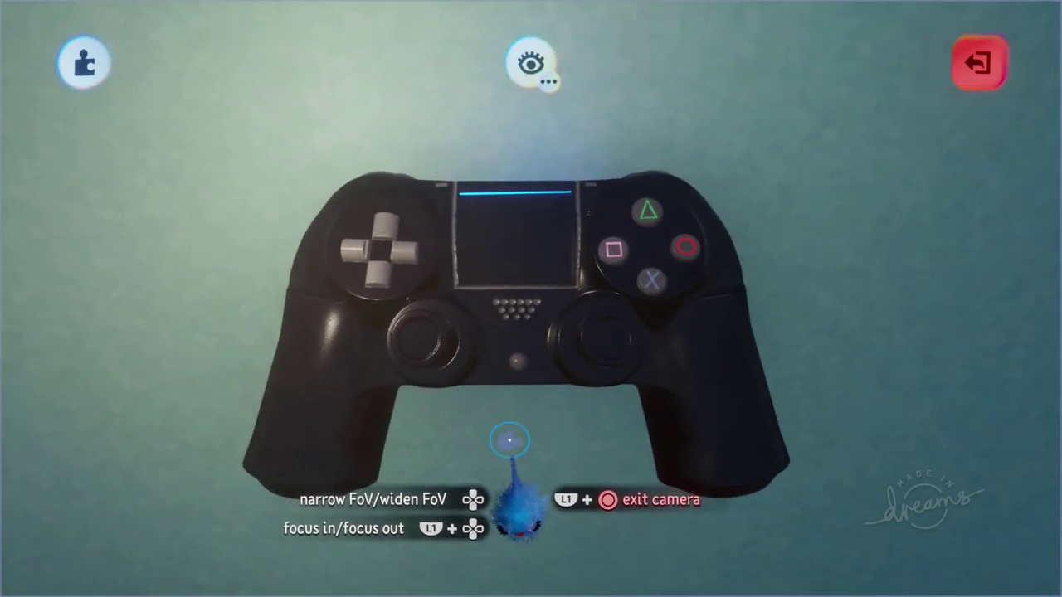
key(Escape)
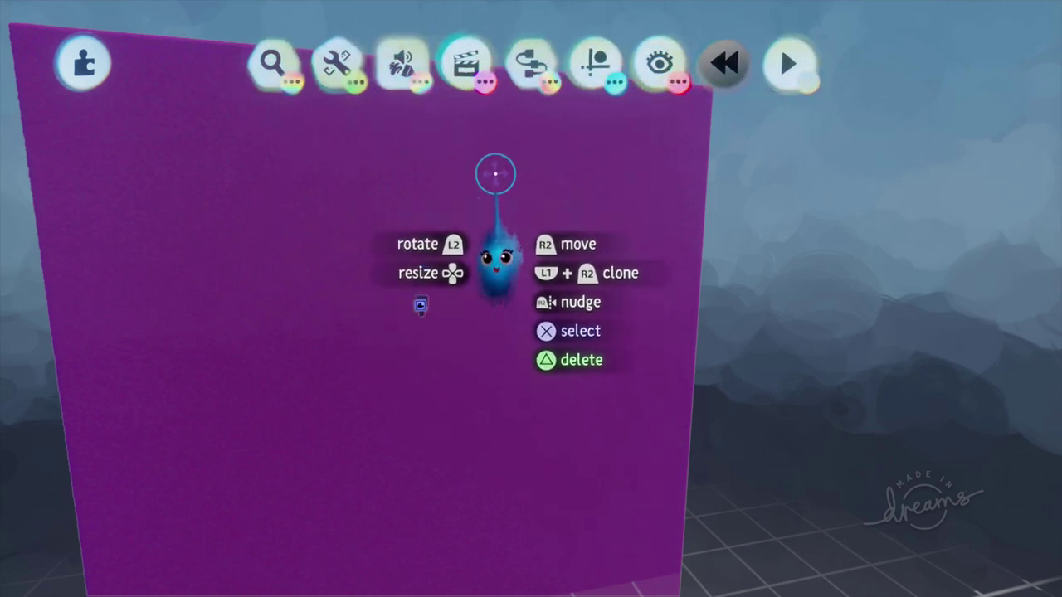
Place a Microchip gadget in front of the purple wall, above the camera, and open its settings
click(529, 62)
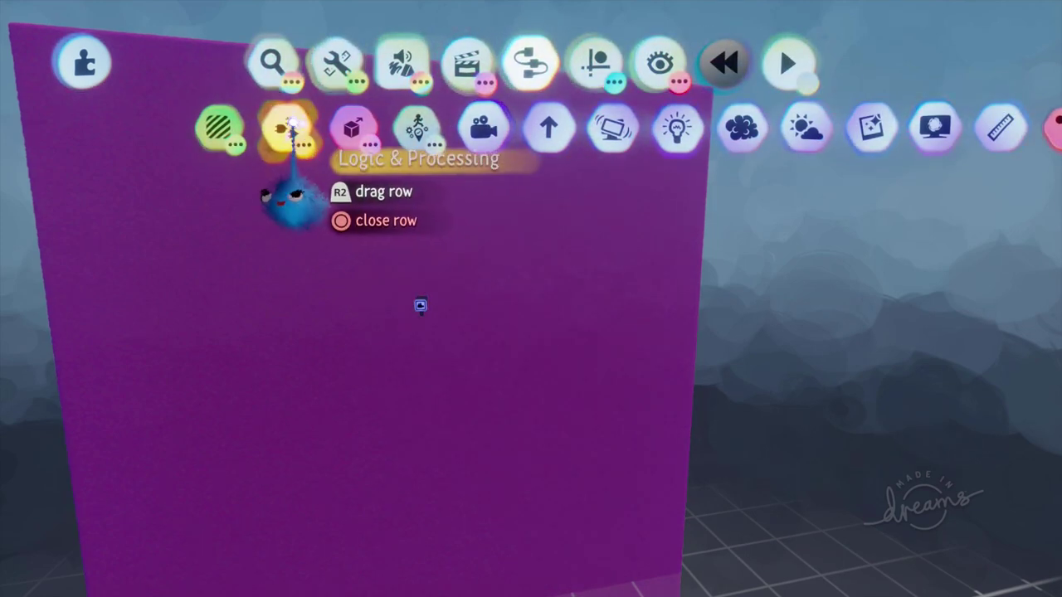
click(291, 129)
click(741, 126)
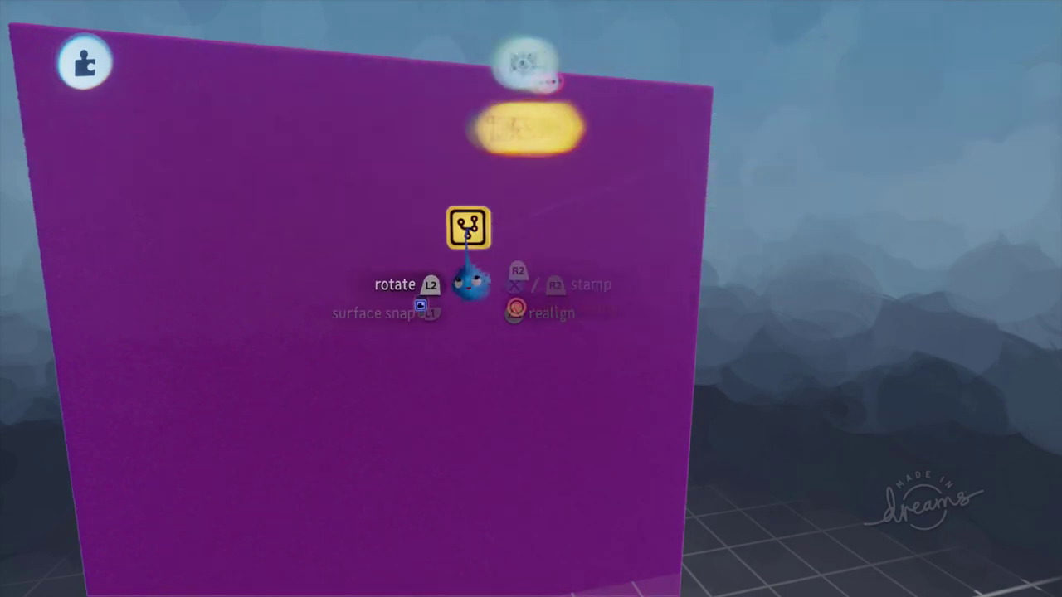
click(445, 224)
key(Escape)
click(445, 224)
Name the microchip Main
click(570, 63)
key(Right)
key(Right)
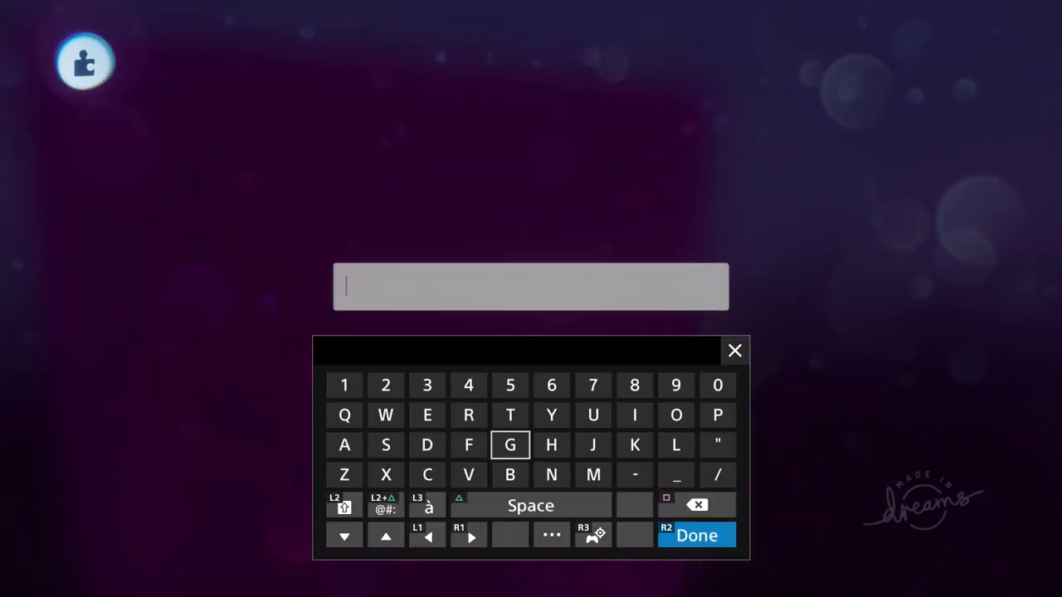
key(Down)
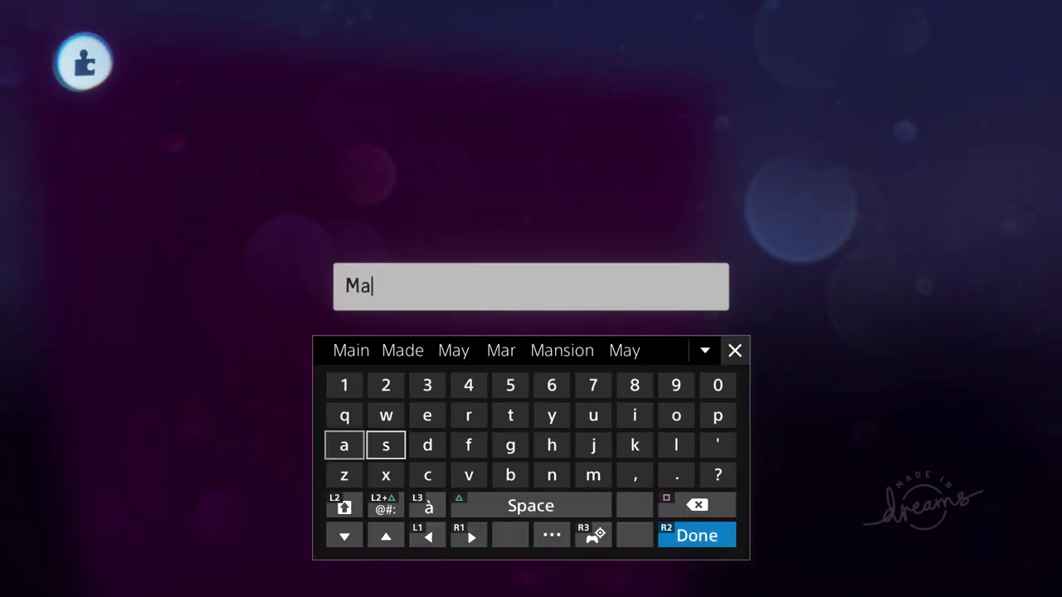
key(Right)
key(Up)
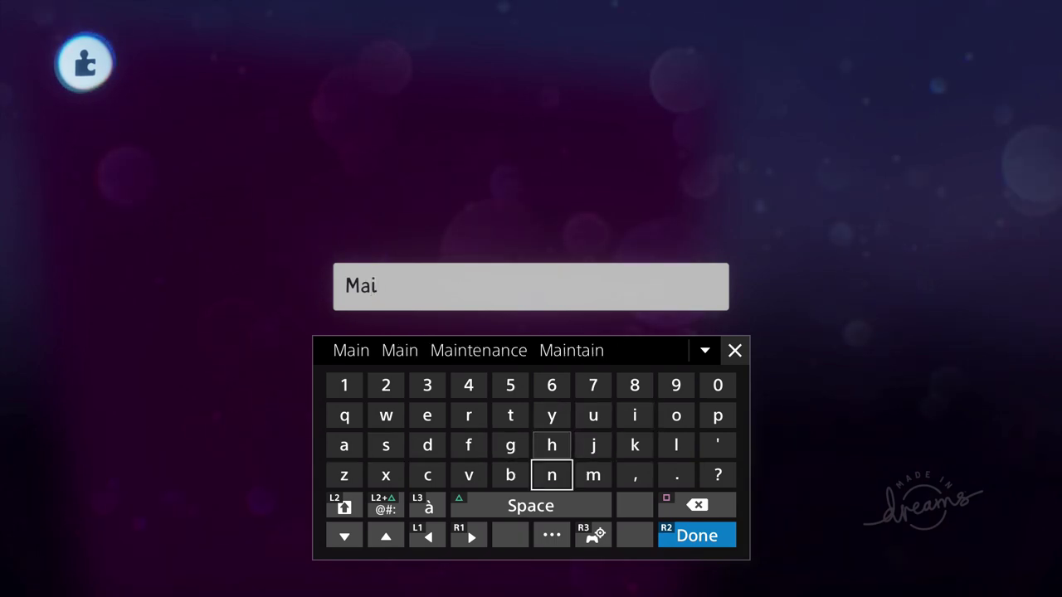
key(Return)
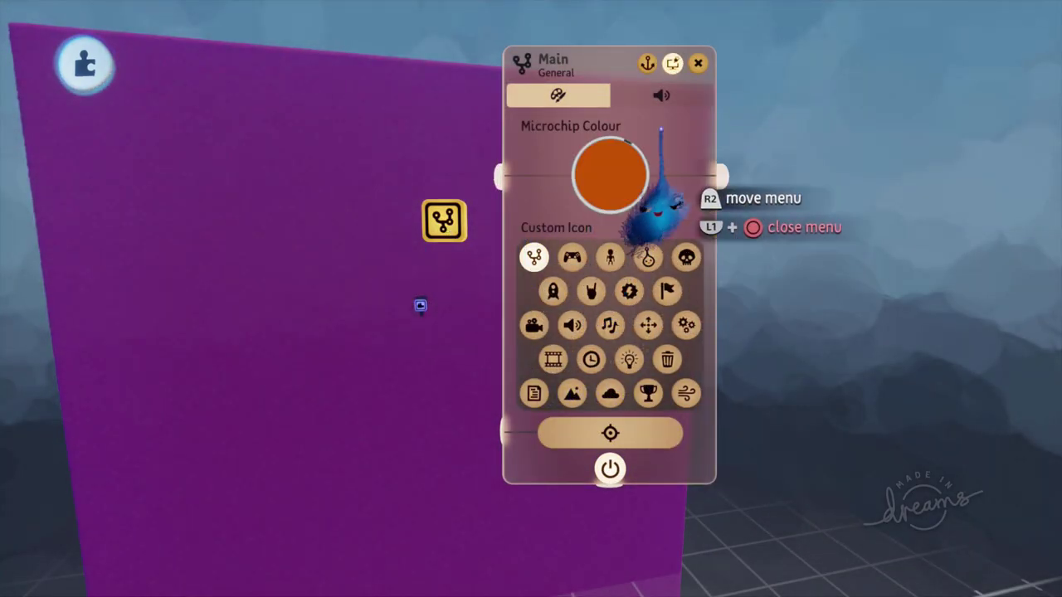
Clone the Main microchip beside the original, rename the copy Control and close its settings
key(Escape)
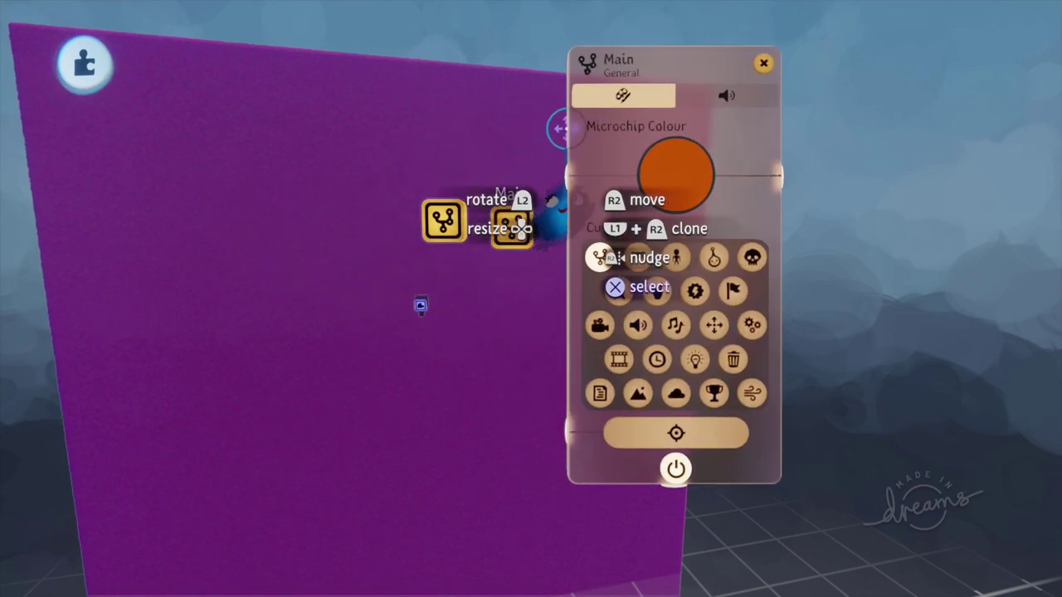
click(621, 60)
key(Left)
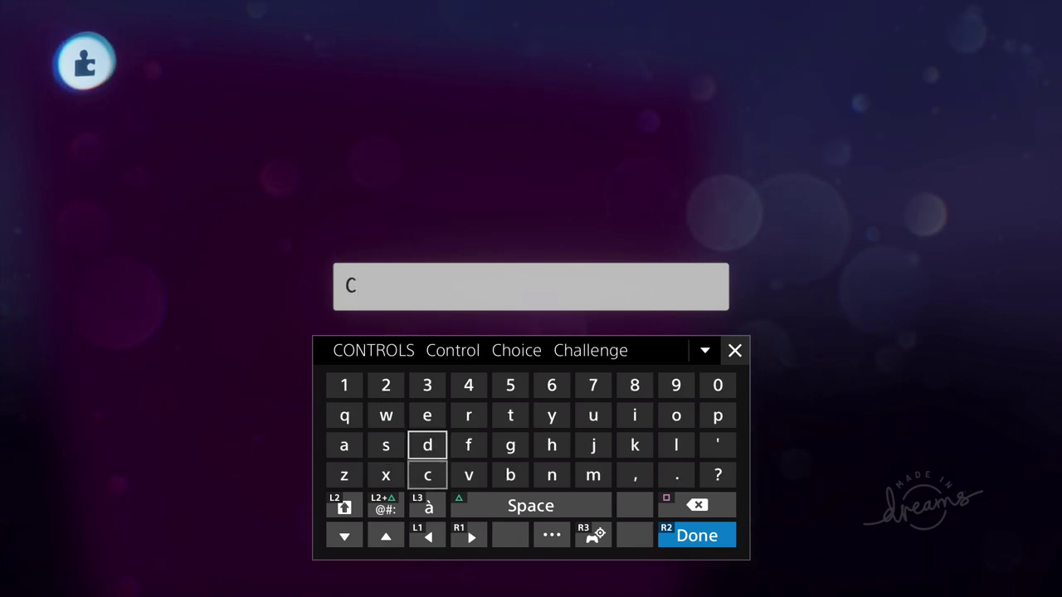
text(Control)
key(Return)
click(763, 63)
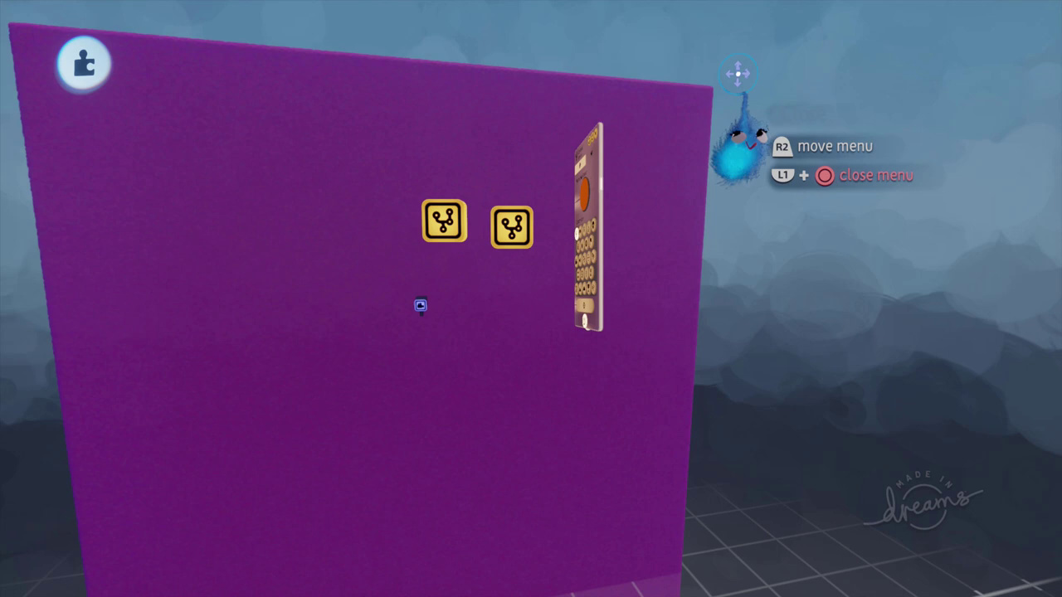
Open the Main and Control microchips and arrange their canvases side by side
click(456, 220)
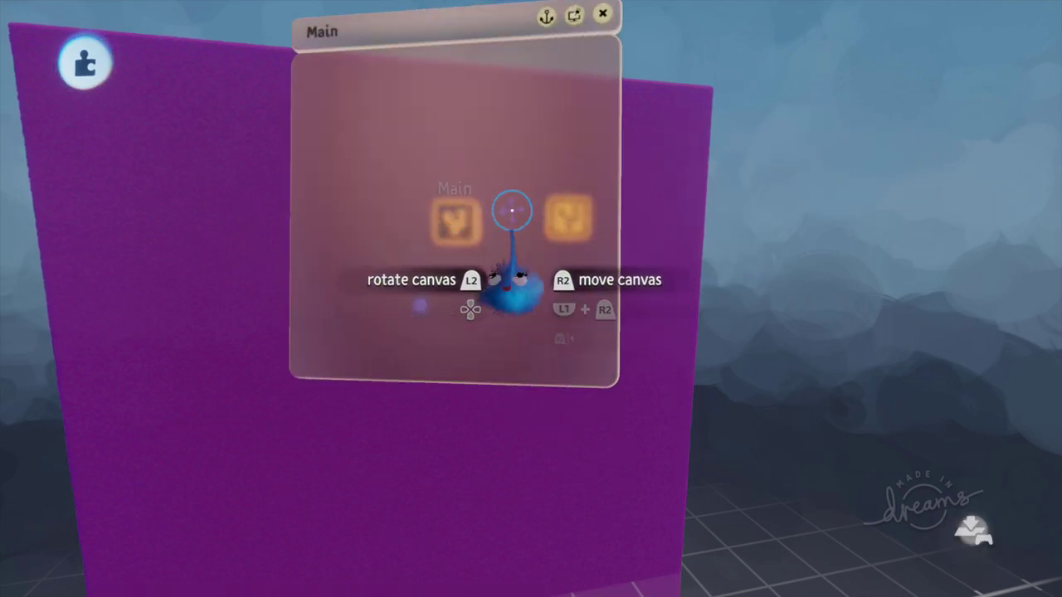
drag(525, 219, 332, 215)
click(581, 223)
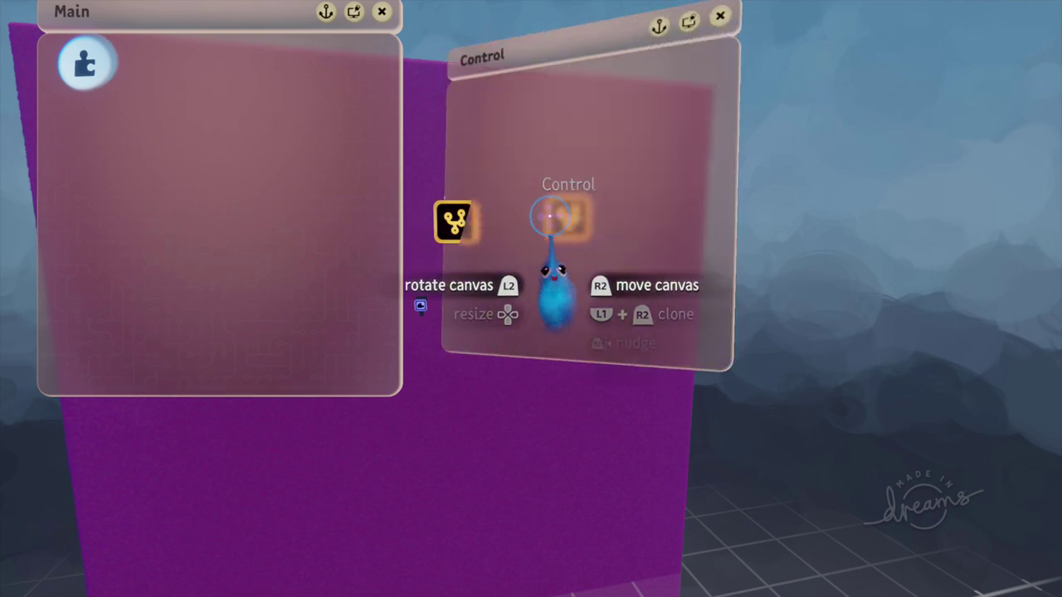
drag(574, 228, 636, 217)
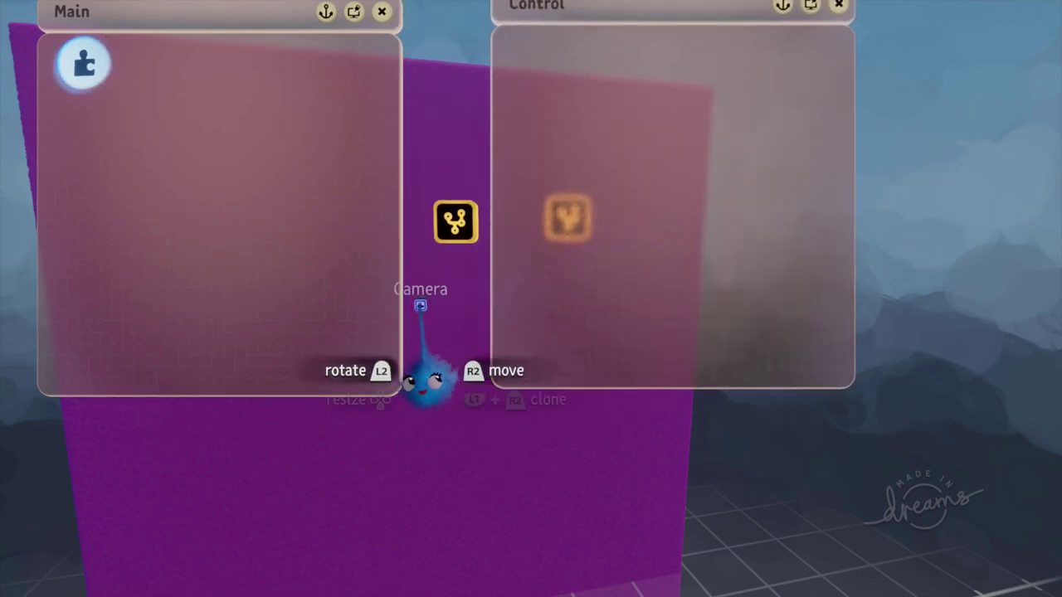
Move the purple-wall camera into the Main microchip and the controller camera into the Control microchip
drag(420, 300, 143, 137)
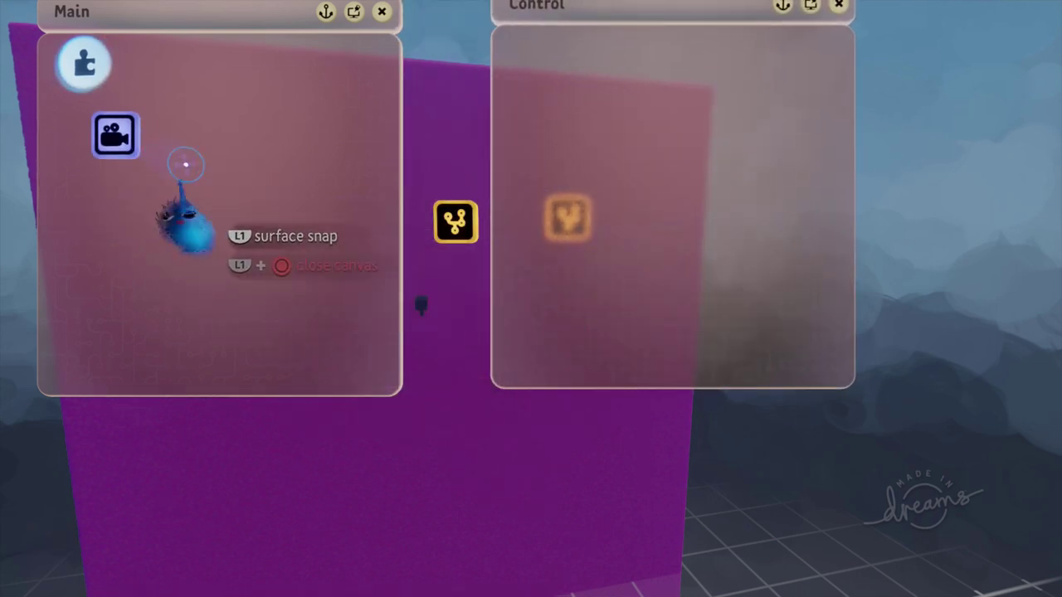
middle_drag(199, 170, 690, 351)
drag(652, 332, 50, 270)
middle_drag(92, 311, 531, 315)
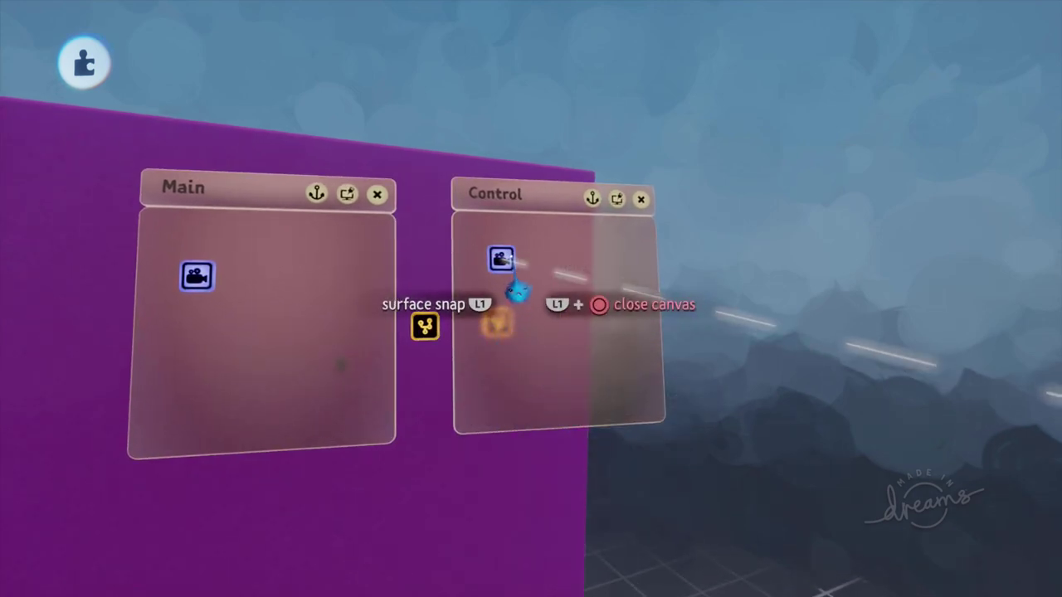
Reposition each camera gadget close to the upper-left corner of its canvas in Main and Control
drag(197, 276, 164, 253)
drag(501, 259, 481, 246)
middle_drag(454, 355, 422, 337)
drag(262, 185, 271, 166)
middle_drag(285, 197, 390, 304)
key(Escape)
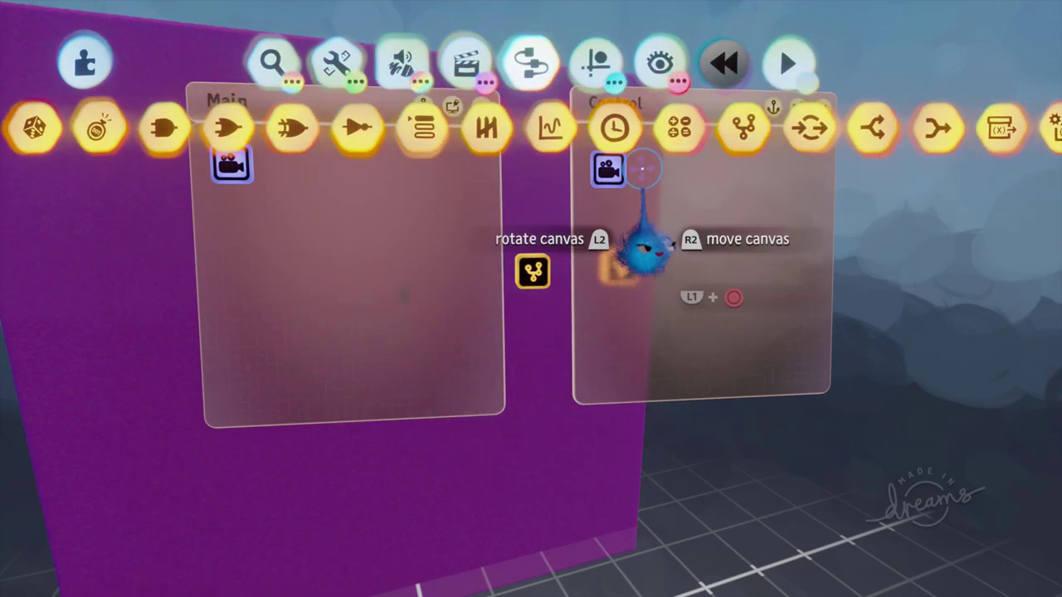
Add a Text Displayer to the Main microchip next to the camera, and set its text to START
drag(701, 125, 365, 116)
click(731, 126)
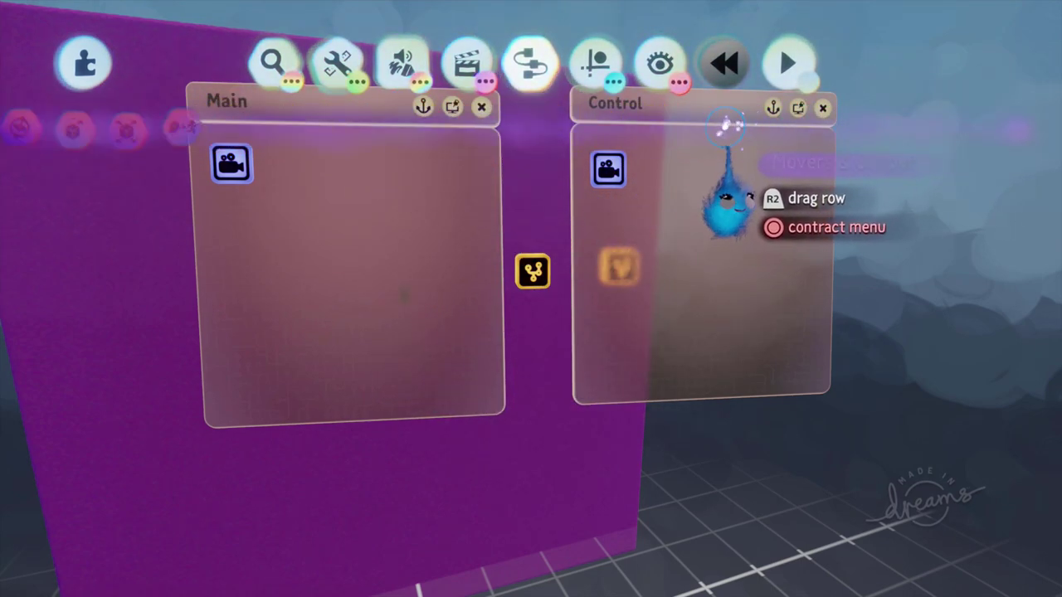
click(770, 126)
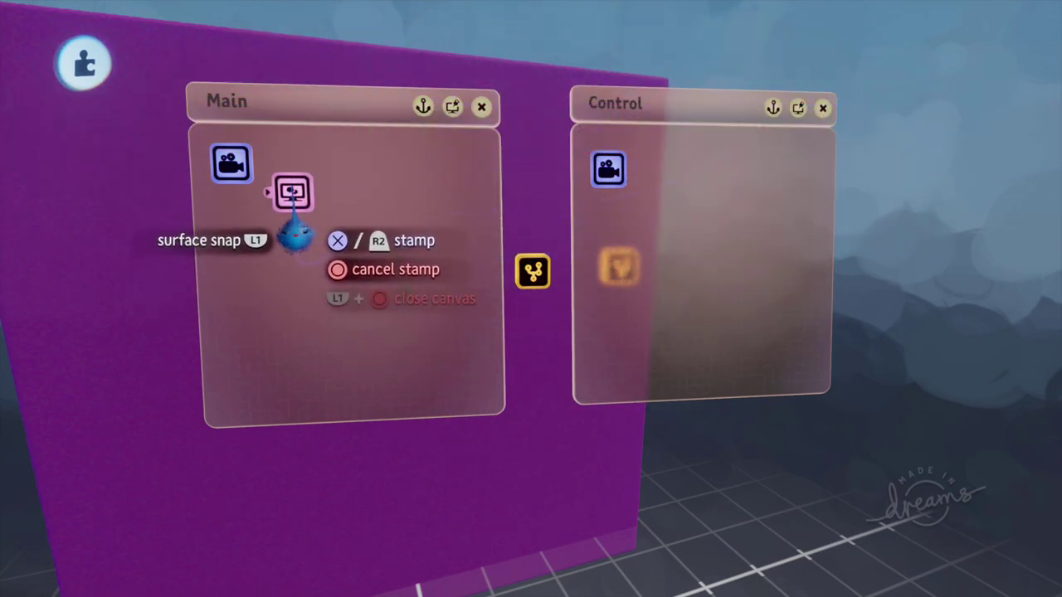
click(301, 182)
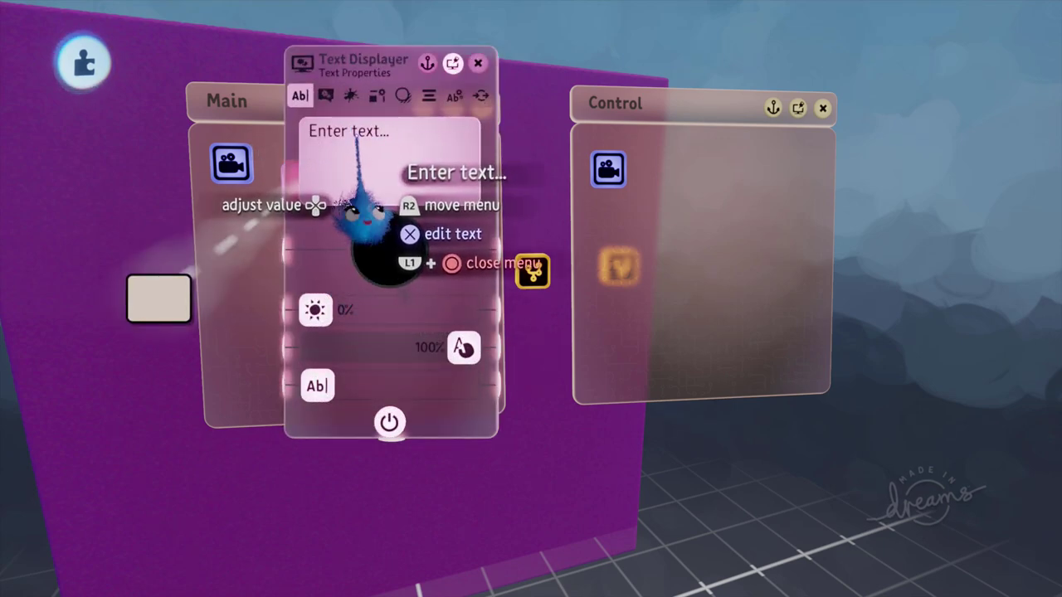
click(356, 176)
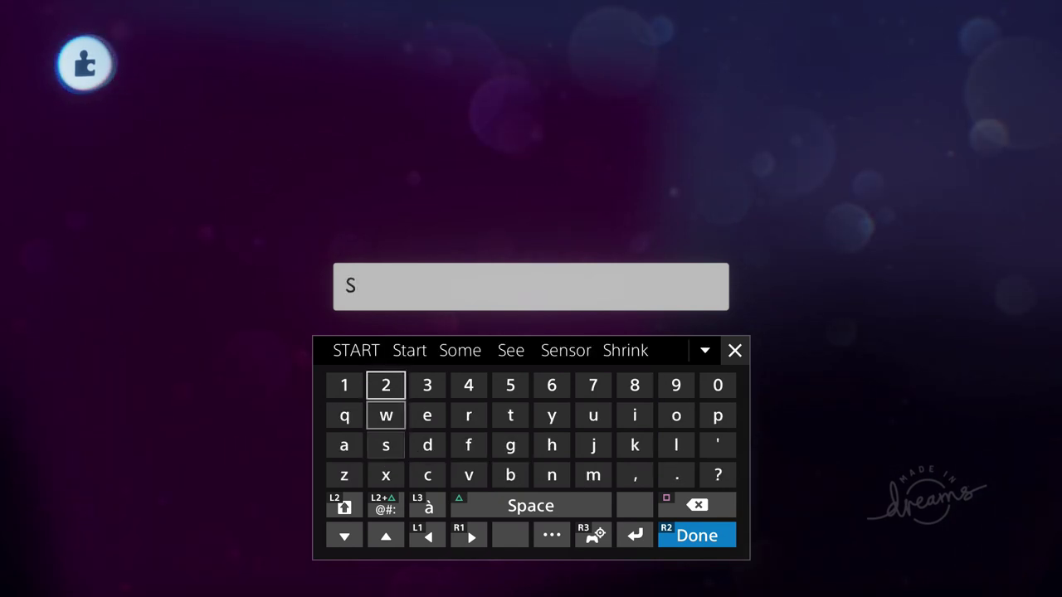
key(Return)
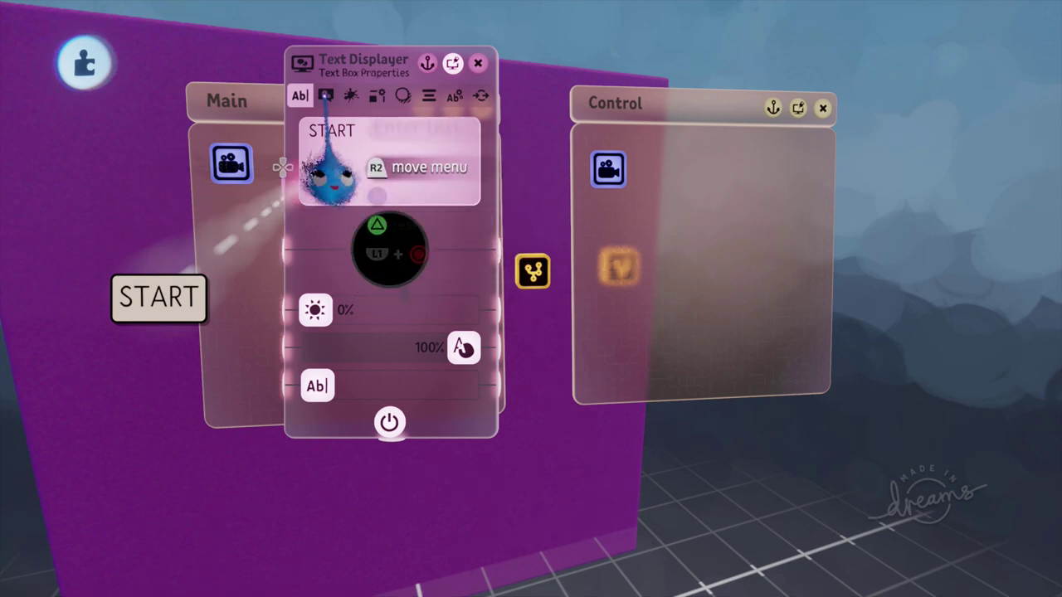
Hide the text box and the border of the START Text Displayer
click(326, 96)
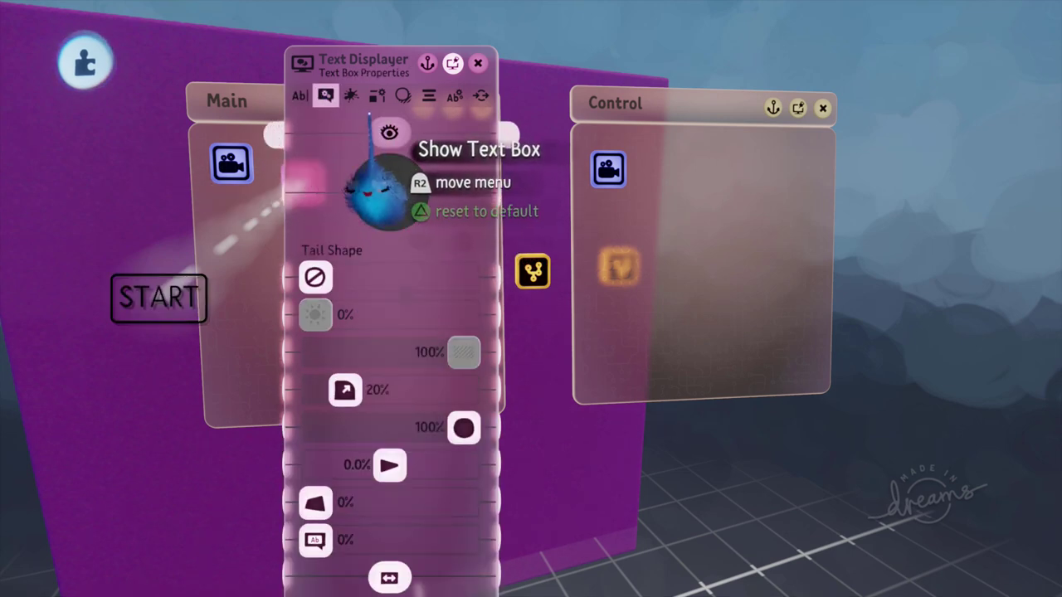
click(377, 95)
click(389, 133)
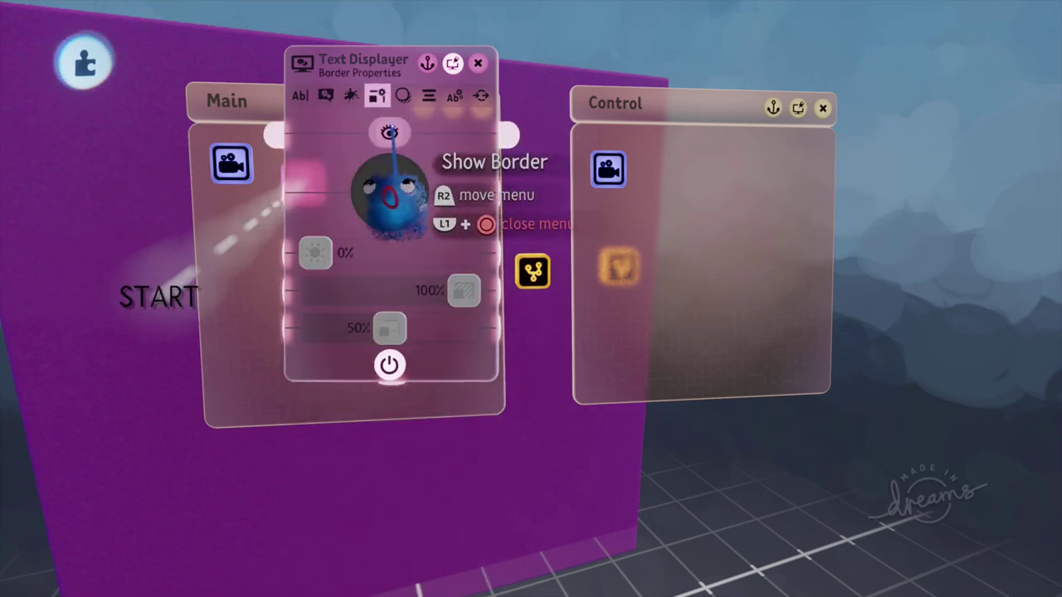
Change the START text to a heavy slab-style font and centre it horizontally on the screen
click(300, 96)
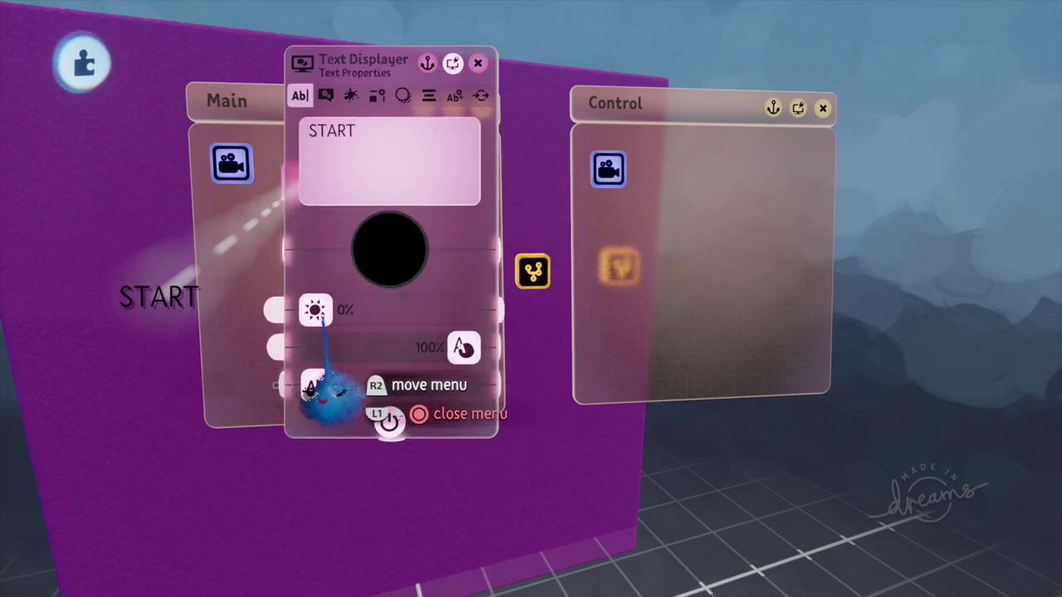
drag(317, 385, 332, 386)
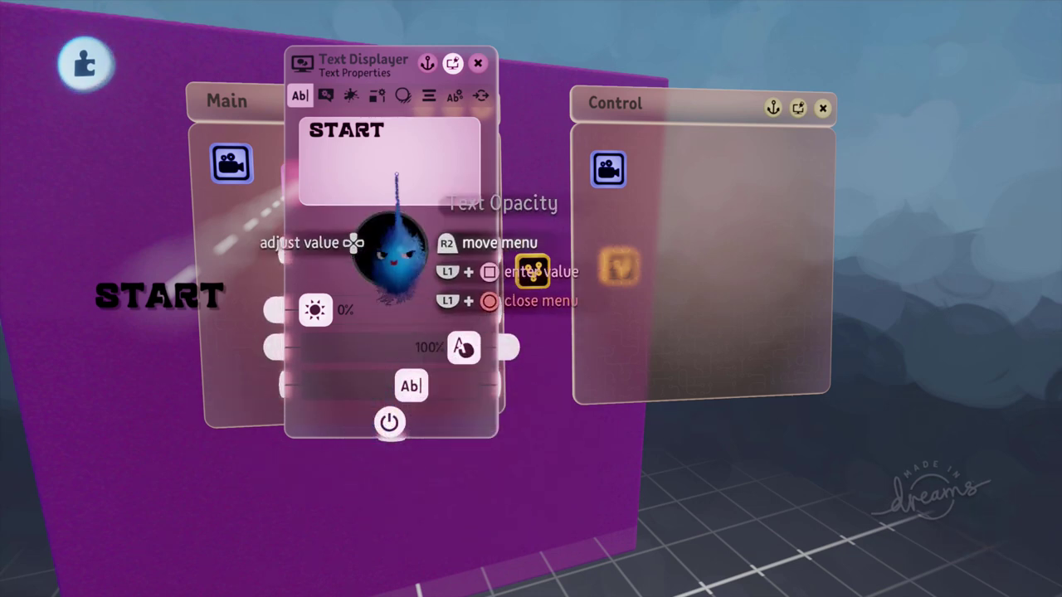
click(429, 96)
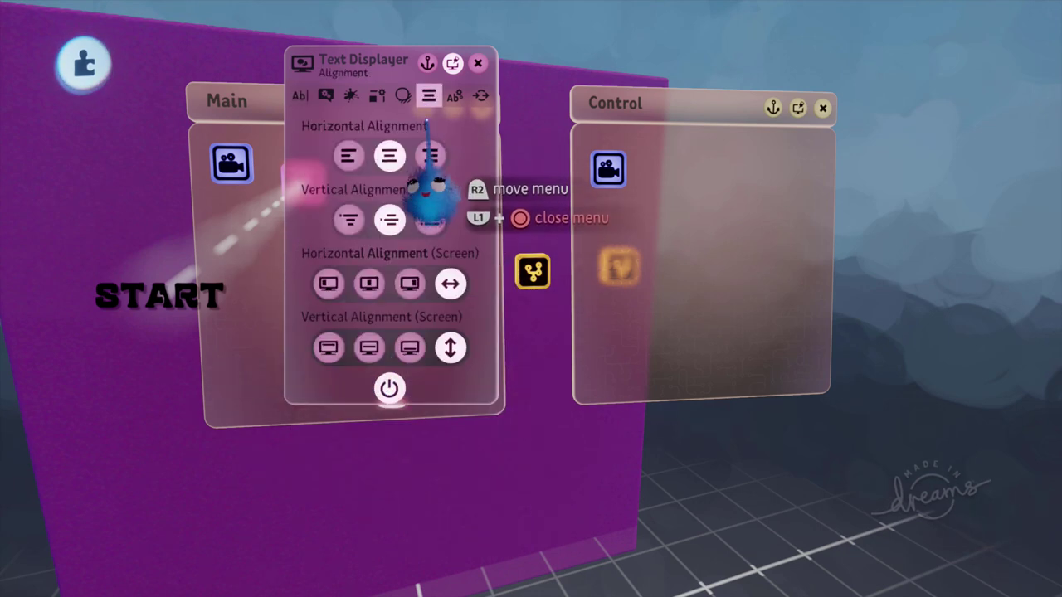
click(369, 284)
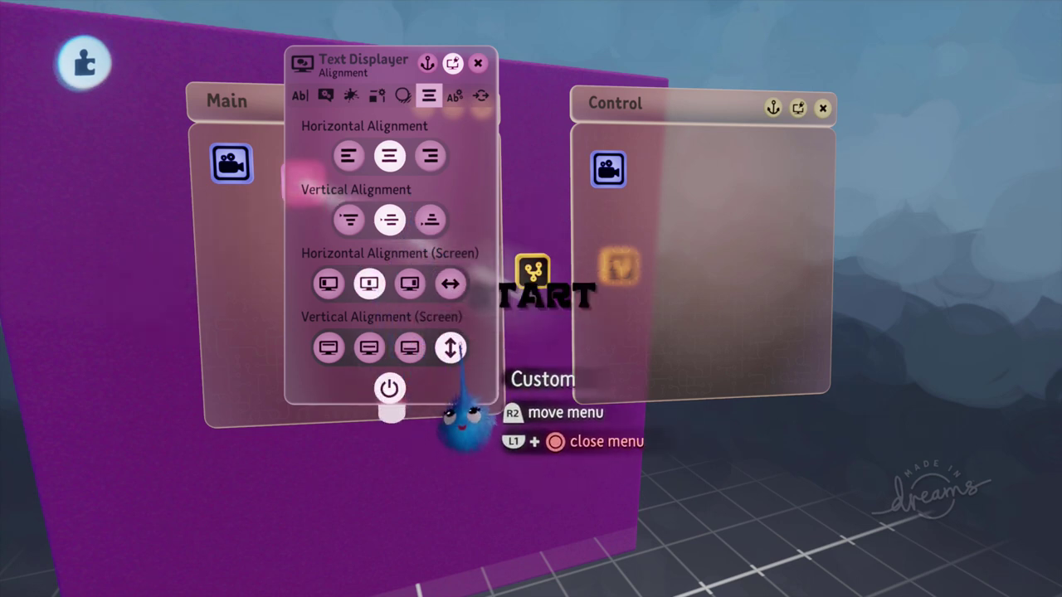
drag(458, 349, 402, 349)
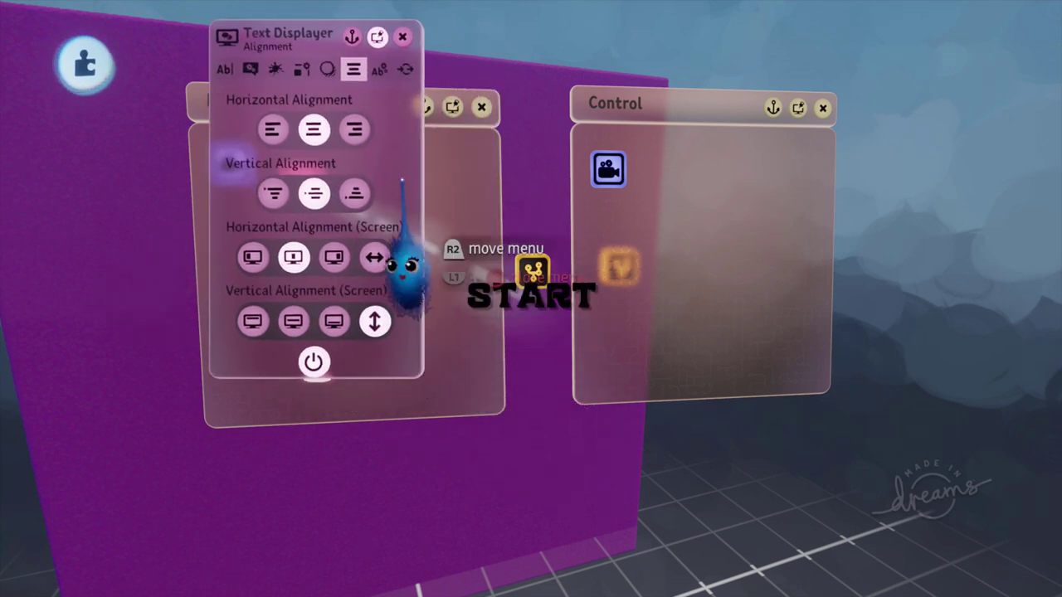
click(403, 36)
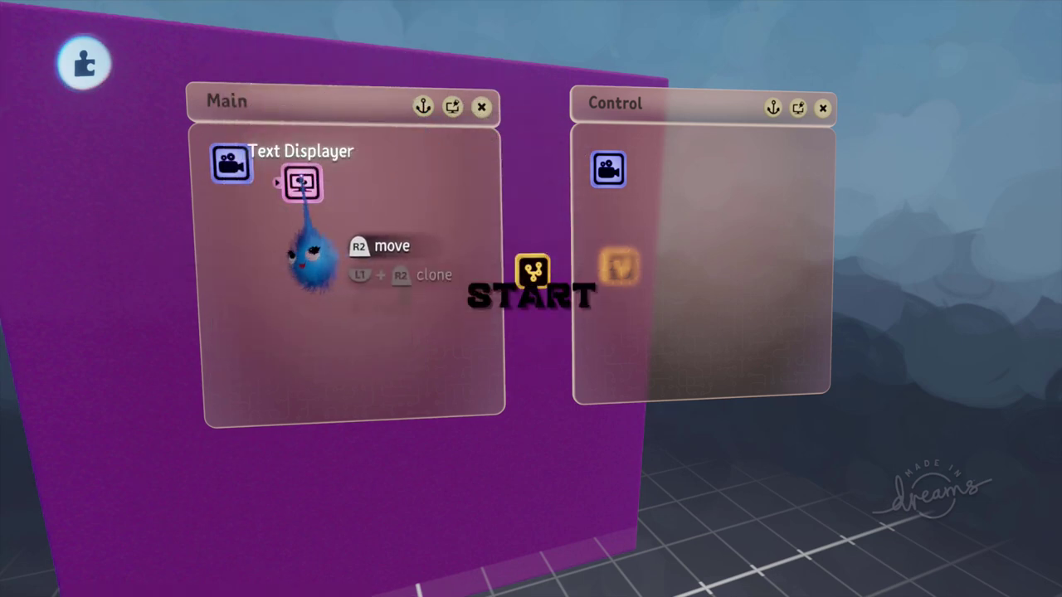
Clone the START Text Displayer twice in a column inside Main, and set one clone's text to CONTROLS
drag(303, 179, 307, 286)
click(307, 305)
click(384, 166)
key(BackSpace)
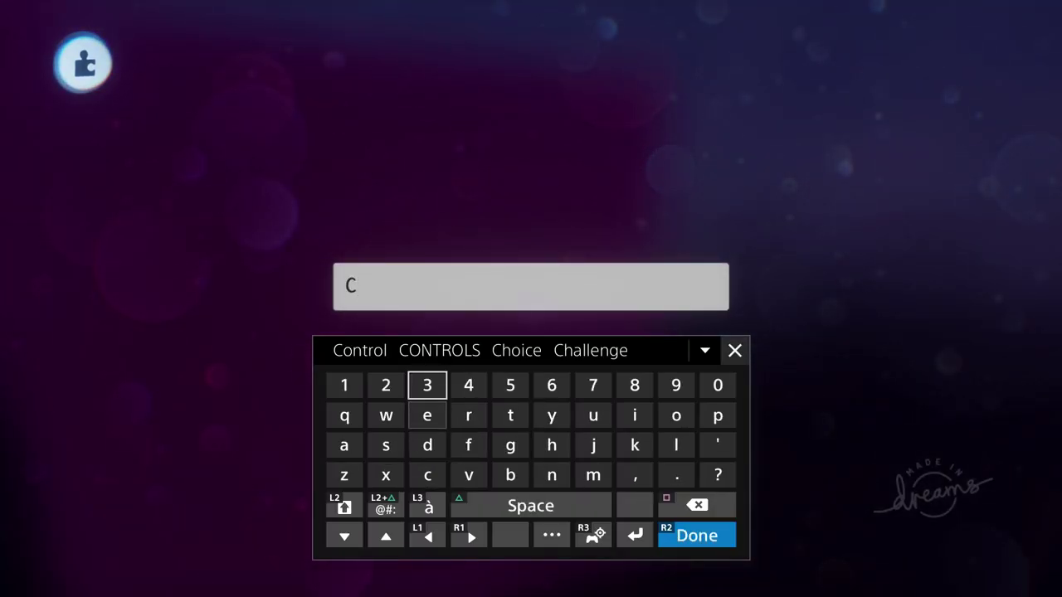
text(CONTROLS)
key(Return)
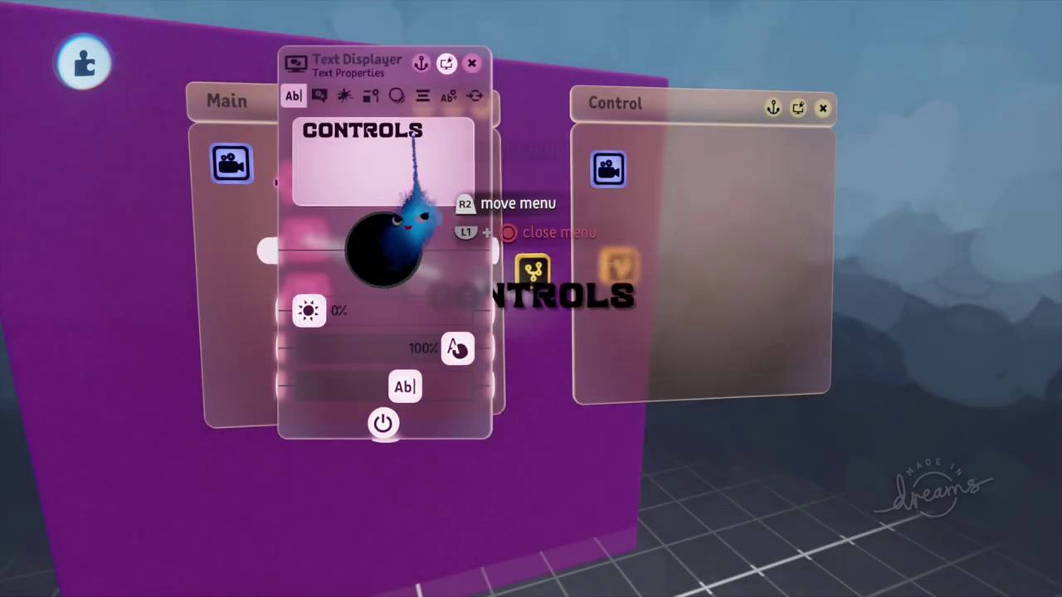
click(472, 63)
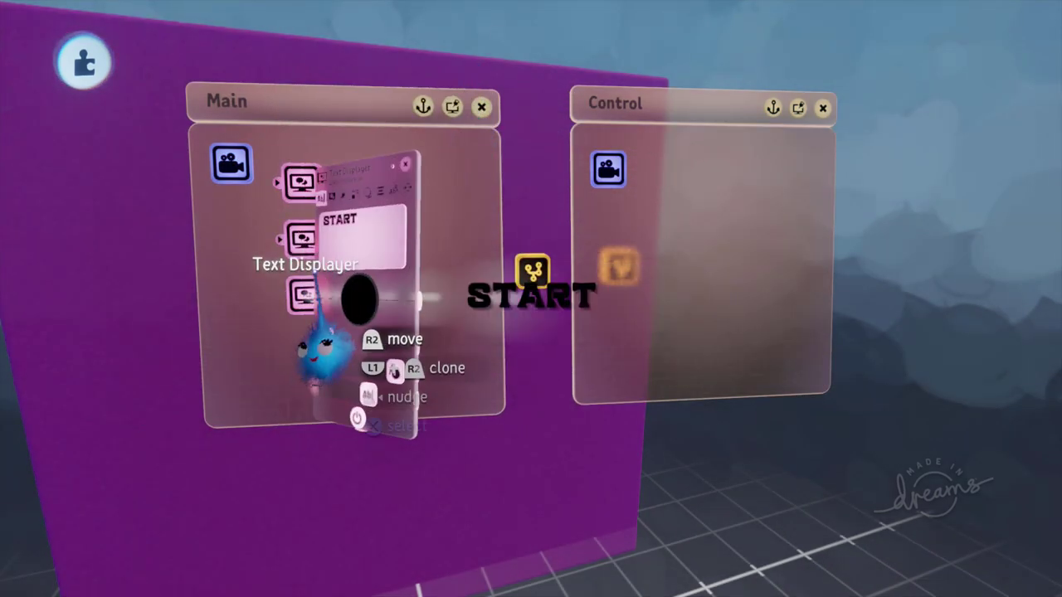
Set the text of the remaining cloned Text Displayer to EXIT
click(384, 233)
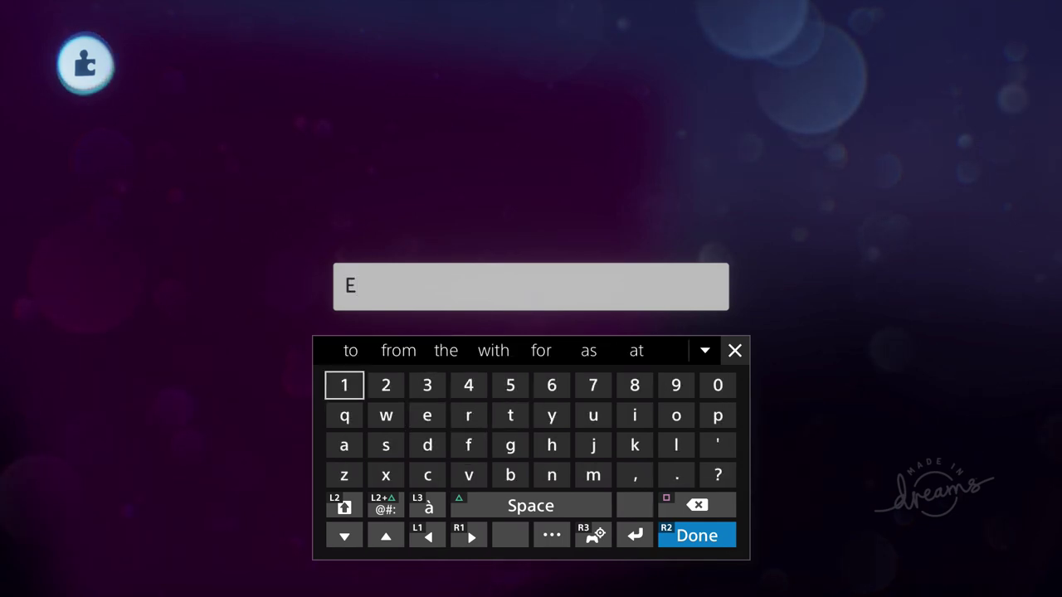
key(Return)
click(474, 115)
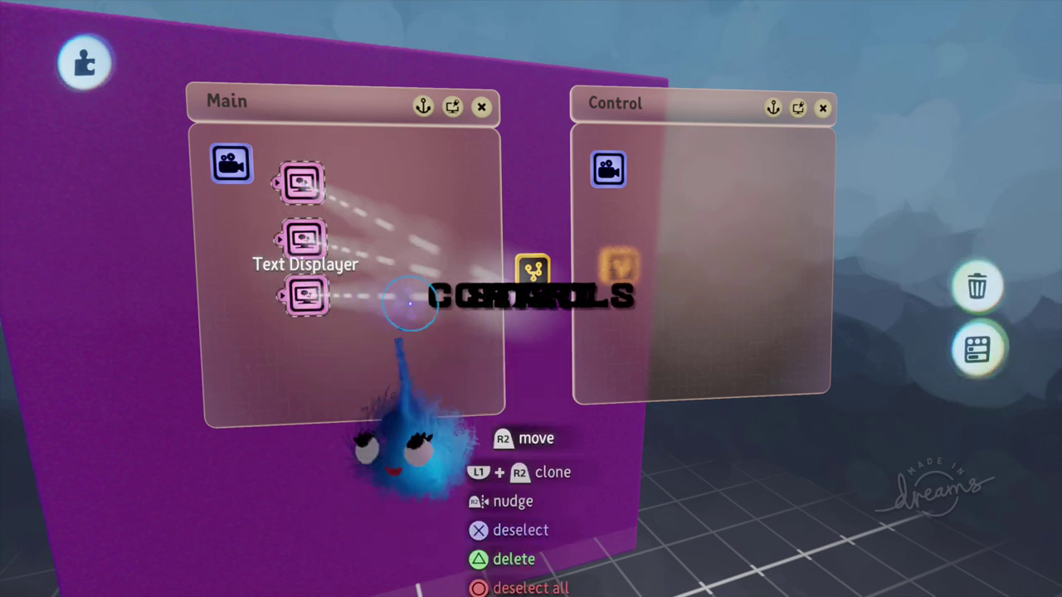
Space the overlapping texts vertically on the screen, with START above CONTROLS and EXIT below, and deselect the Text Displayers
mouse_move(505, 342)
mouse_down()
mouse_move(504, 372)
mouse_move(501, 272)
mouse_move(515, 360)
mouse_move(514, 343)
mouse_up()
mouse_move(527, 307)
mouse_down()
mouse_move(521, 375)
mouse_move(524, 308)
mouse_up()
drag(532, 374, 531, 358)
mouse_move(410, 364)
key(Escape)
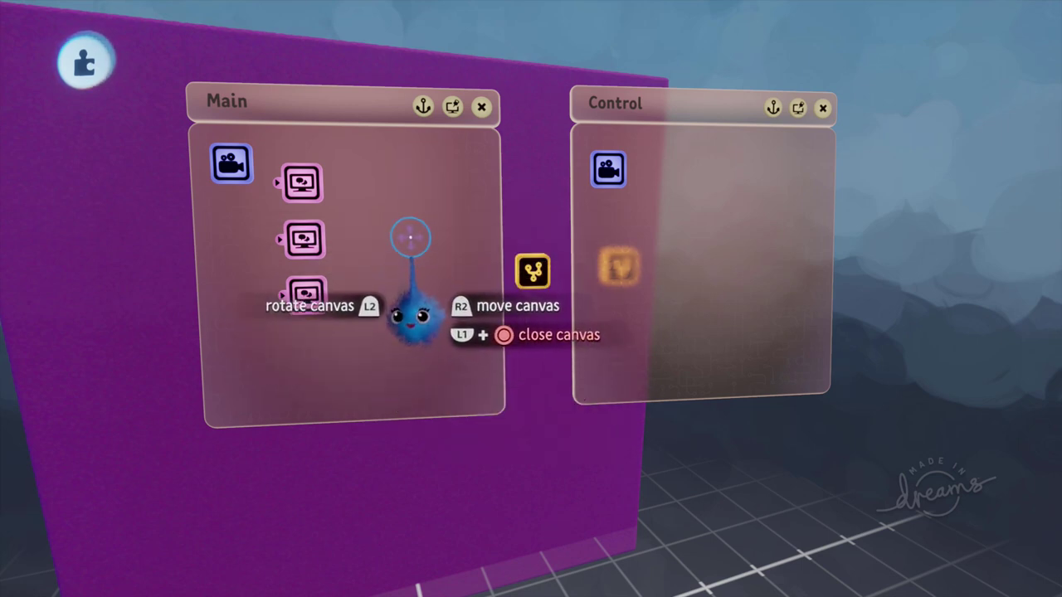
Add a Keyframe beside the START Text Displayer in Main, and record a different text colour for START in it
key(Tab)
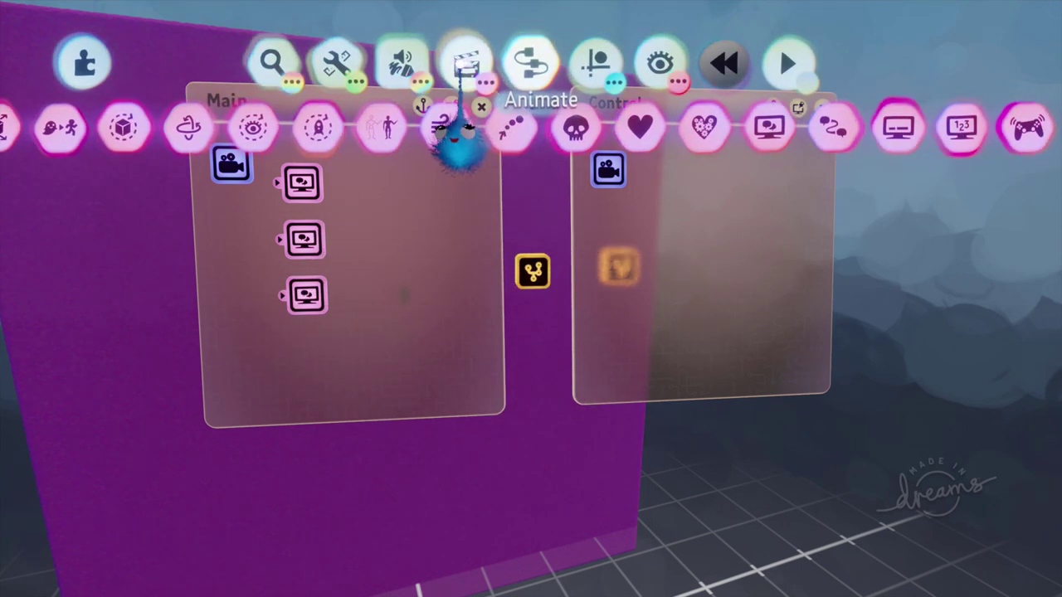
click(458, 137)
click(467, 187)
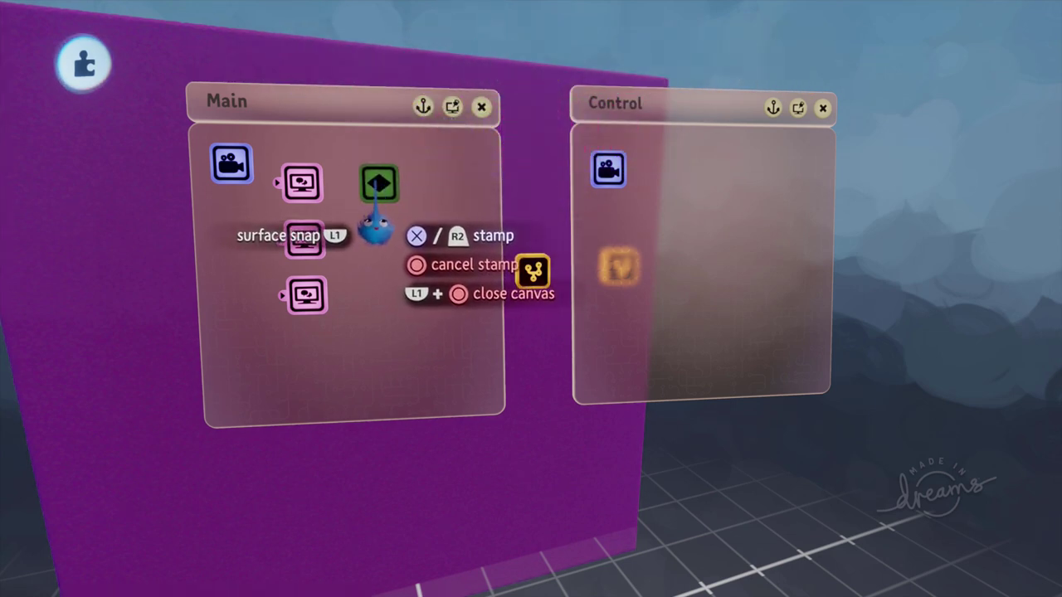
click(303, 259)
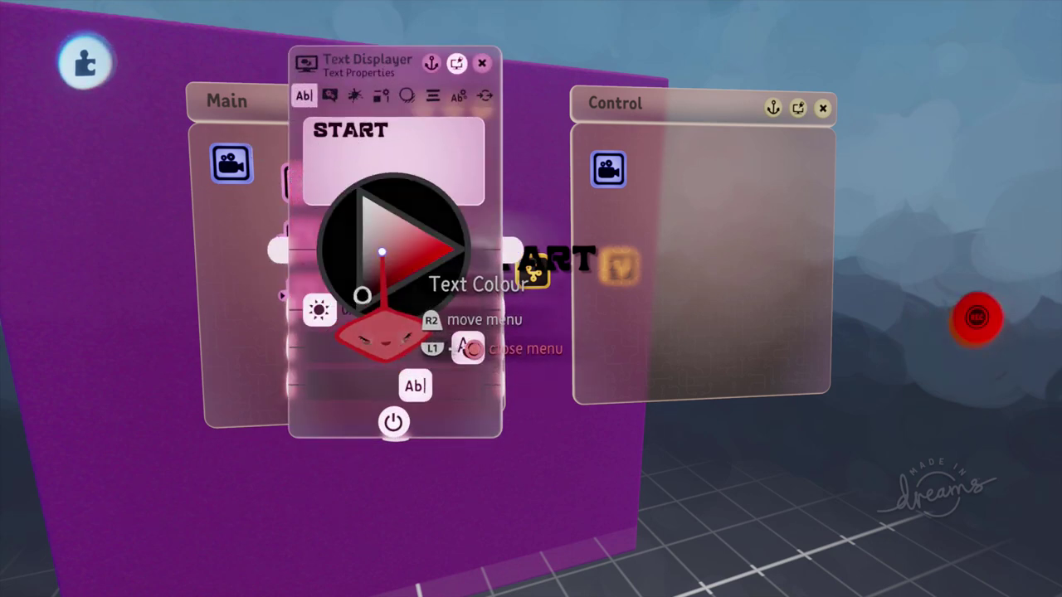
click(977, 322)
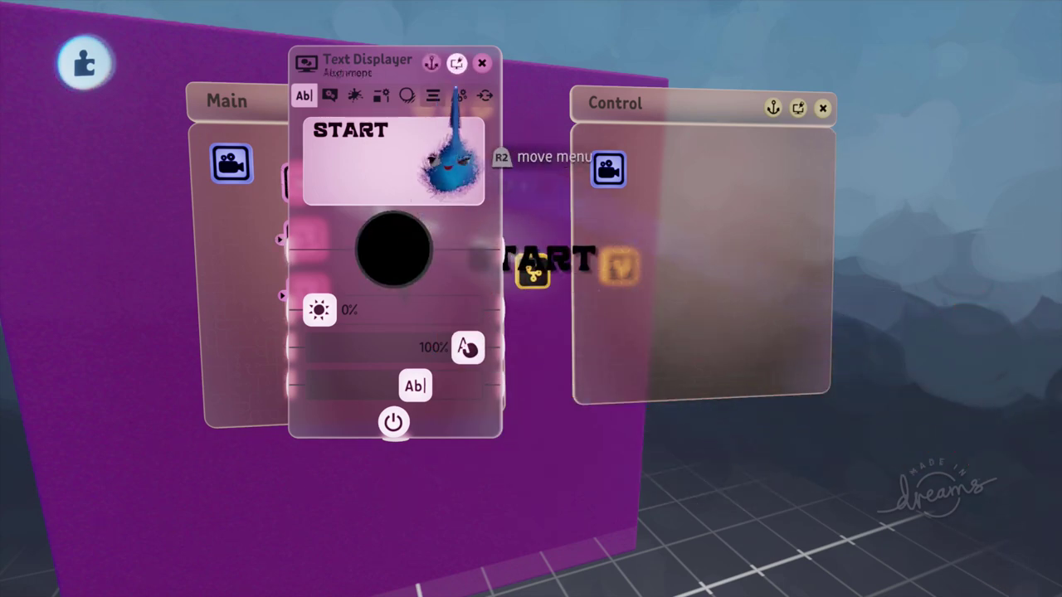
click(481, 64)
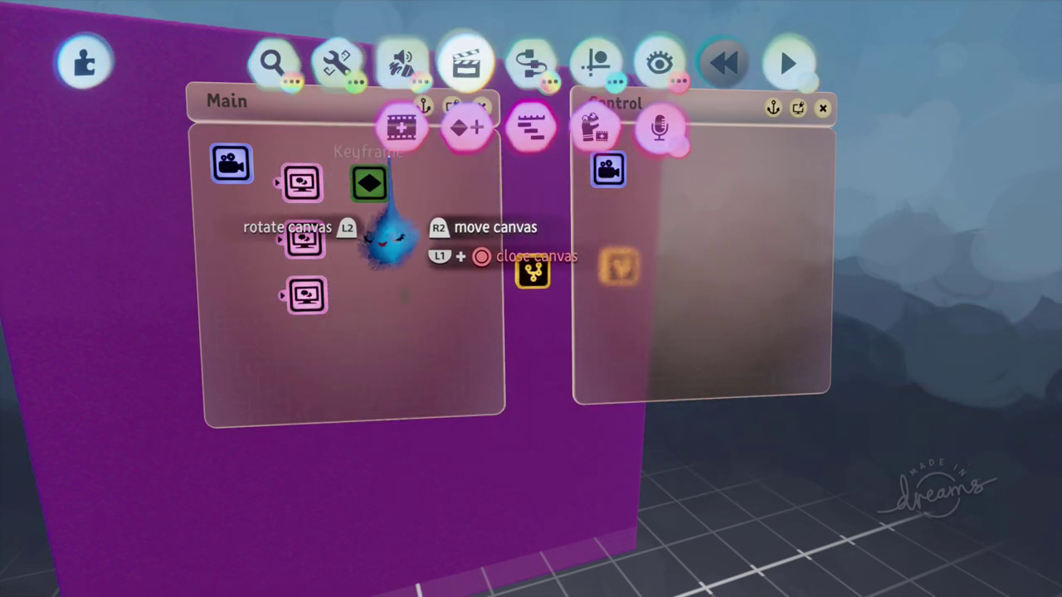
Add a second Keyframe beside the CONTROLS Text Displayer, and record its text colour as white
click(467, 129)
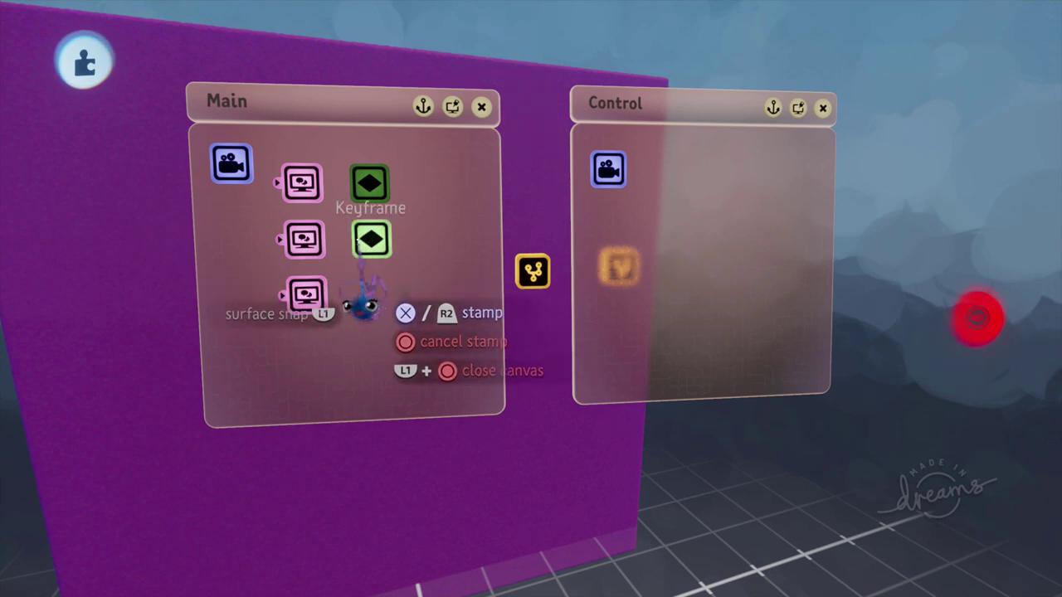
click(305, 238)
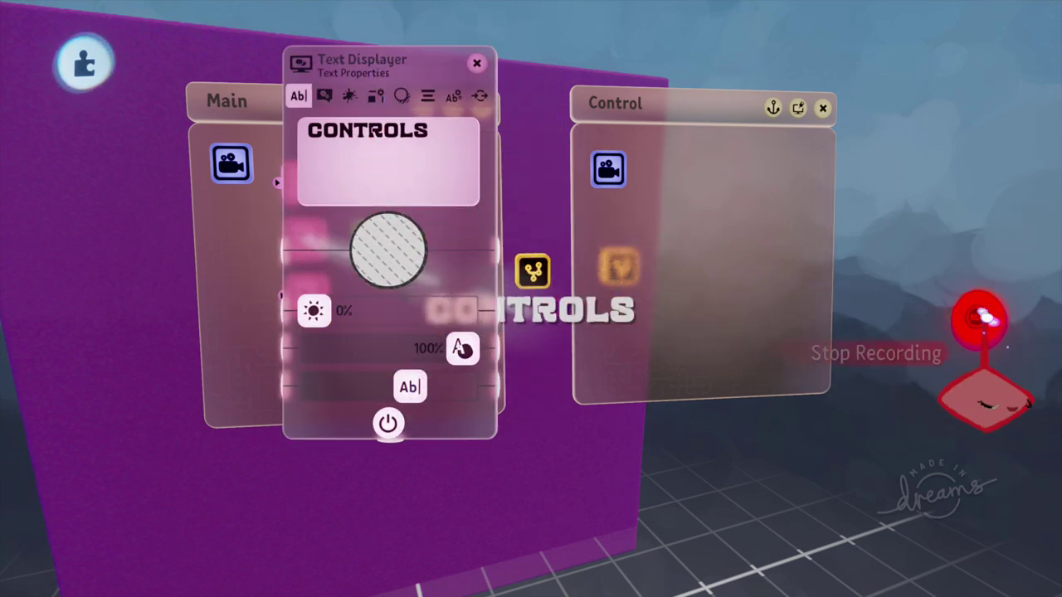
click(977, 308)
click(476, 64)
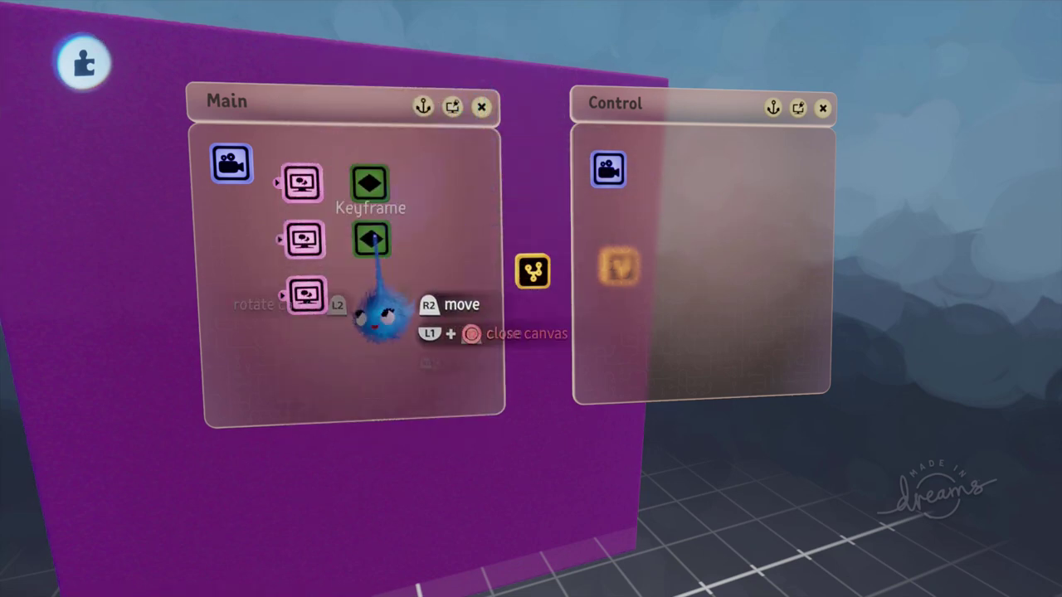
Add a third Keyframe beside the EXIT Text Displayer, and record a different text colour for EXIT in it
click(461, 134)
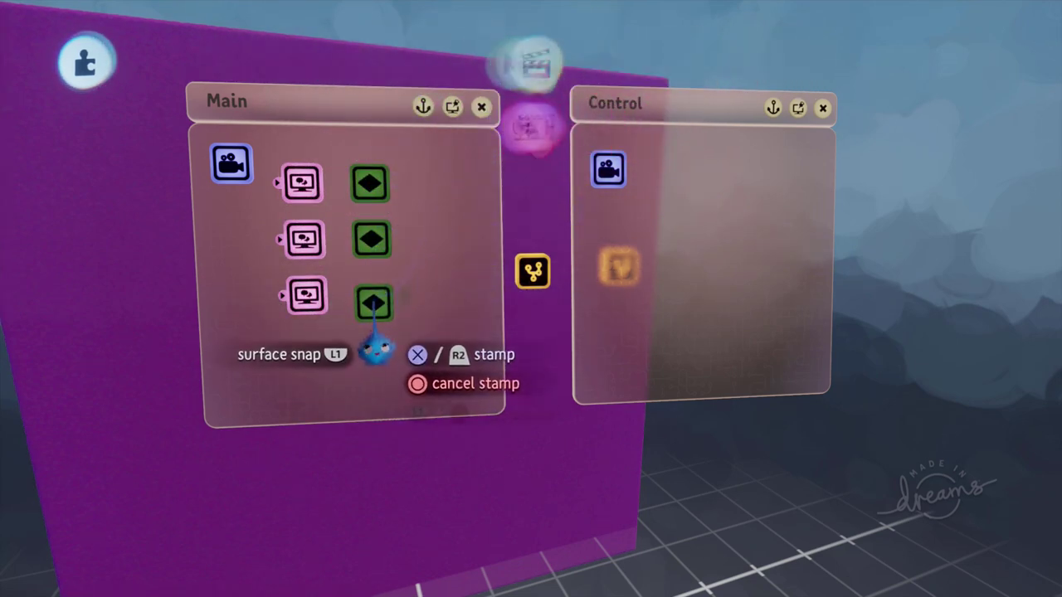
click(310, 286)
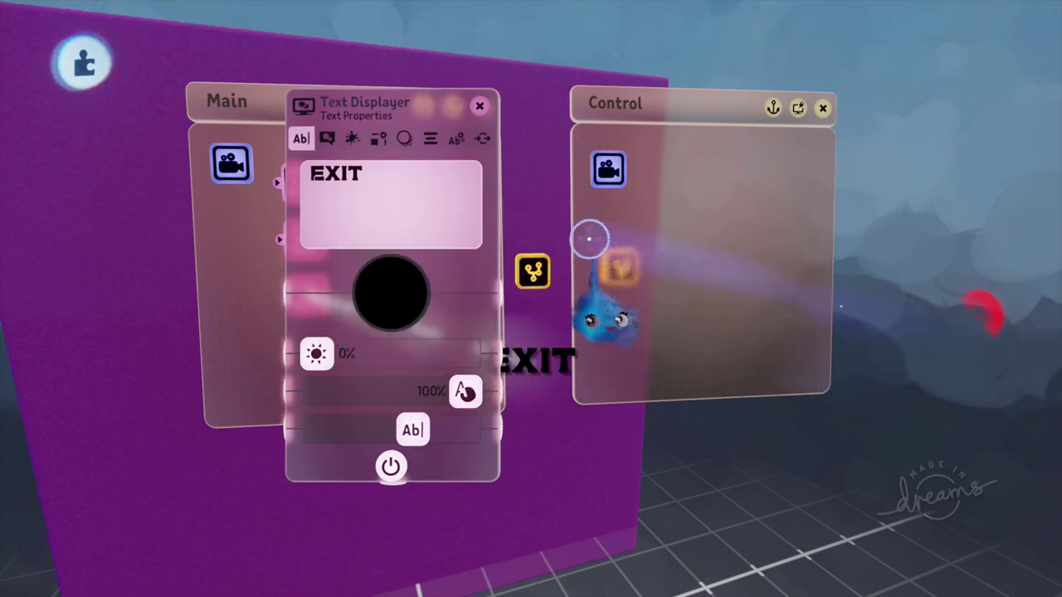
click(479, 106)
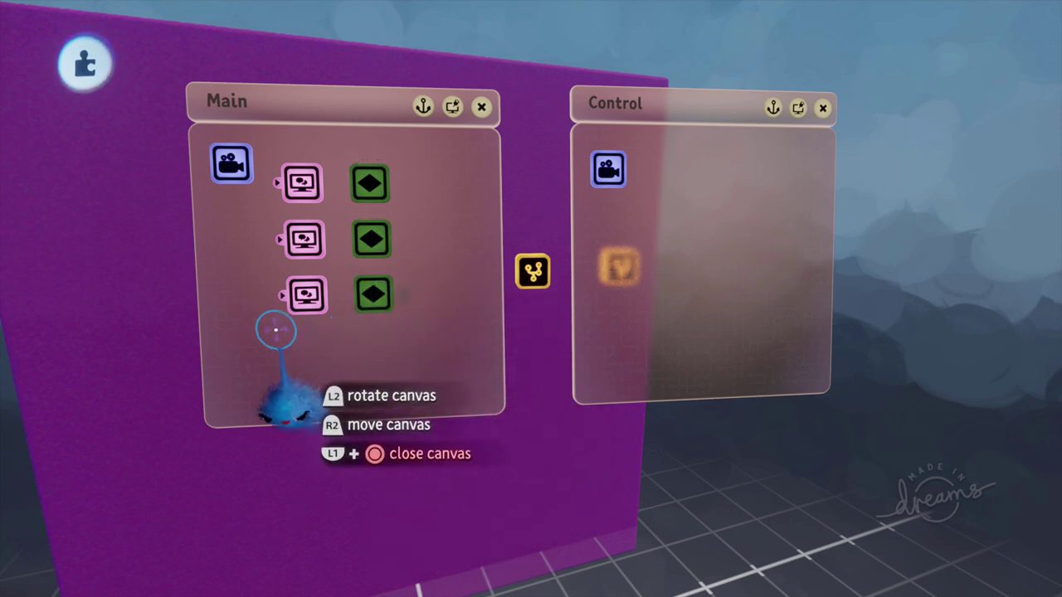
Widen the Main canvas on its left side and place a Selector left of the Text Displayers
drag(171, 298, 91, 301)
click(532, 70)
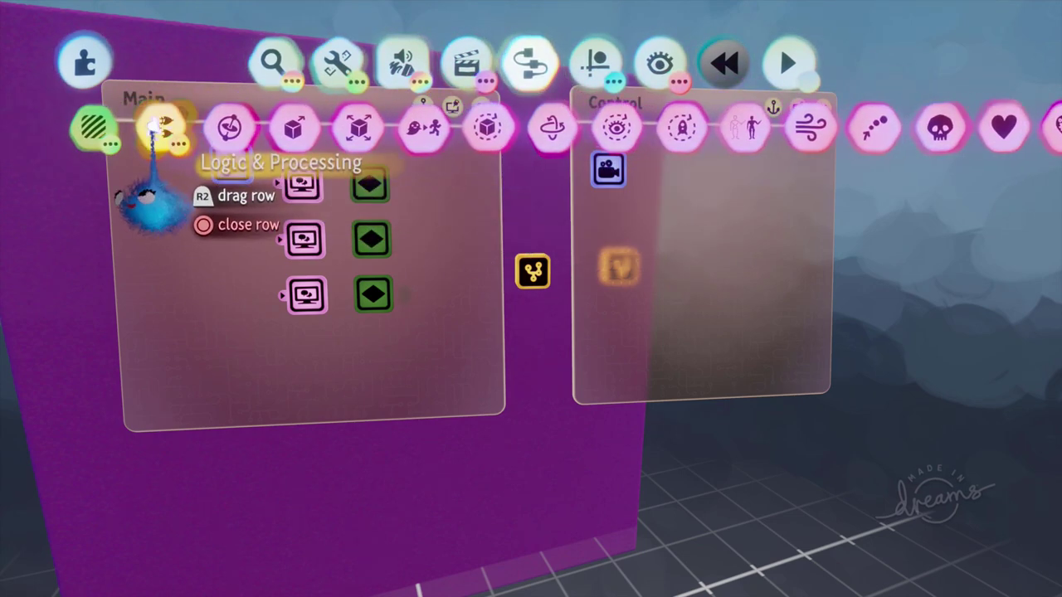
click(153, 125)
click(431, 125)
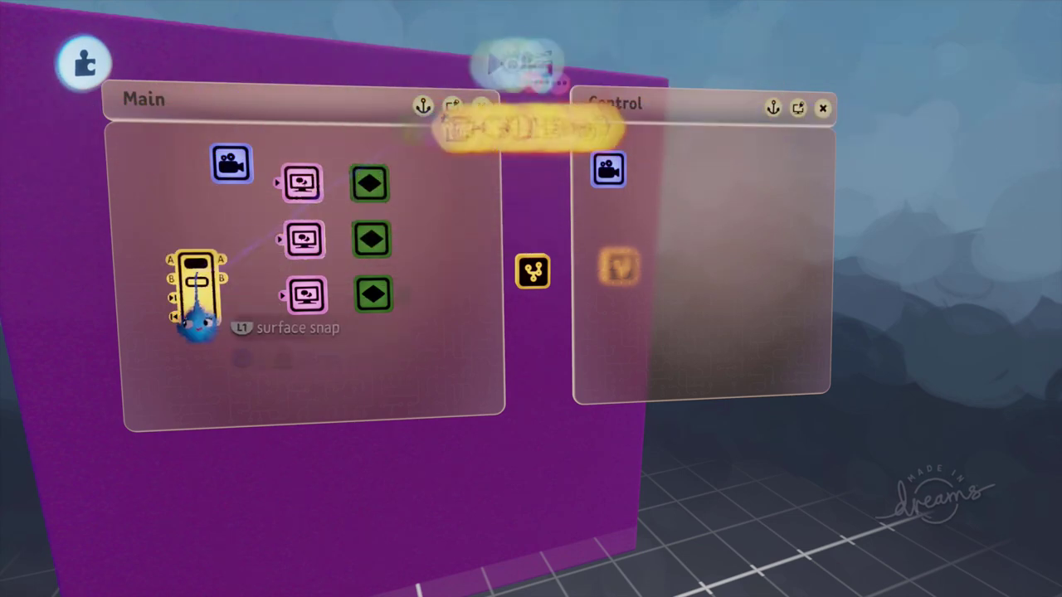
click(197, 309)
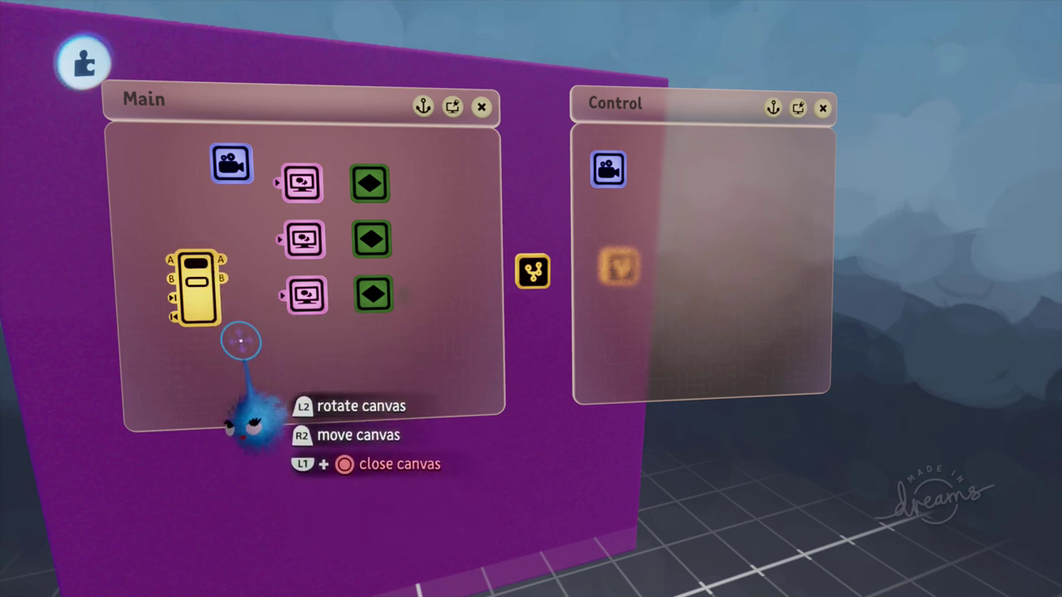
Wire Selector outputs A, B and C to the power ports of the START, CONTROLS and EXIT keyframes respectively
click(221, 260)
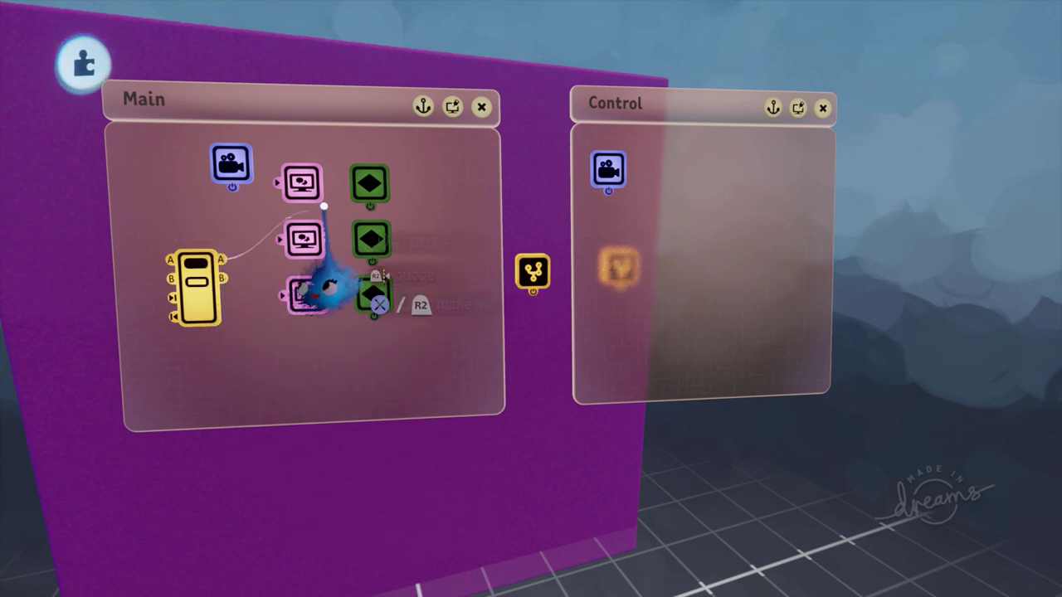
click(372, 265)
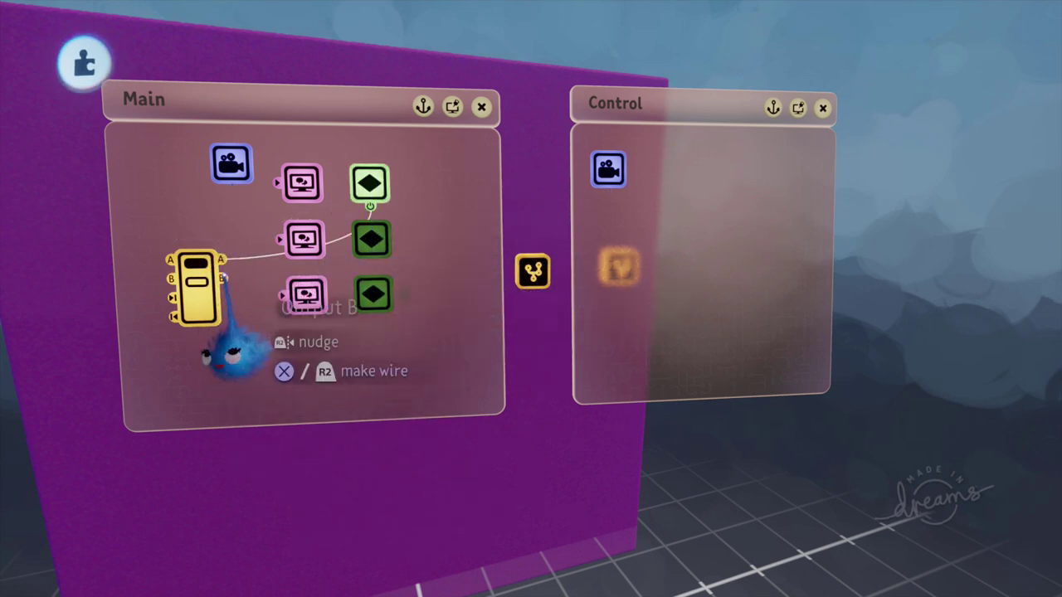
click(222, 278)
click(281, 295)
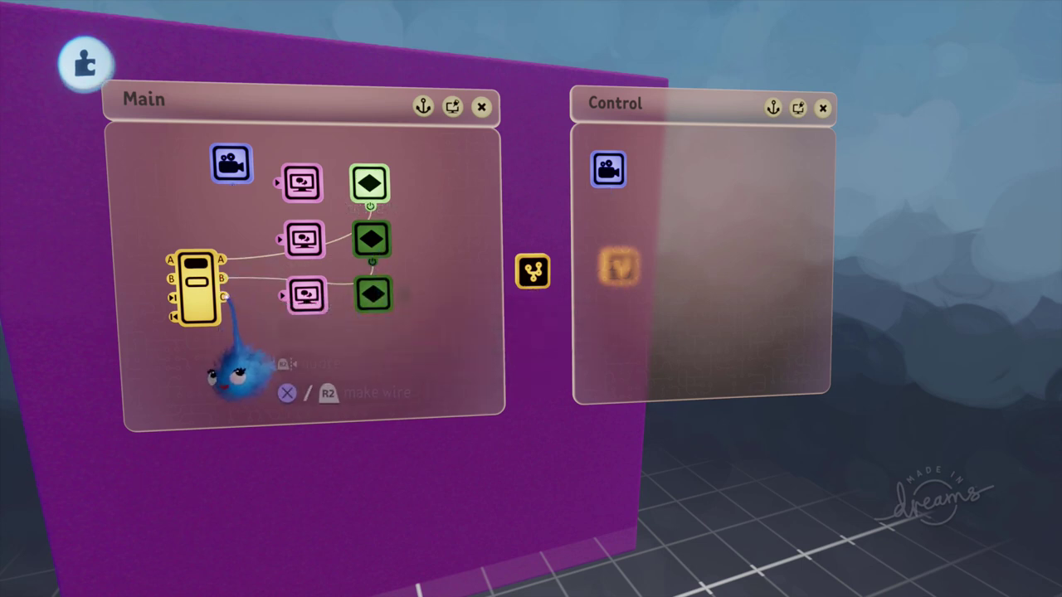
click(224, 296)
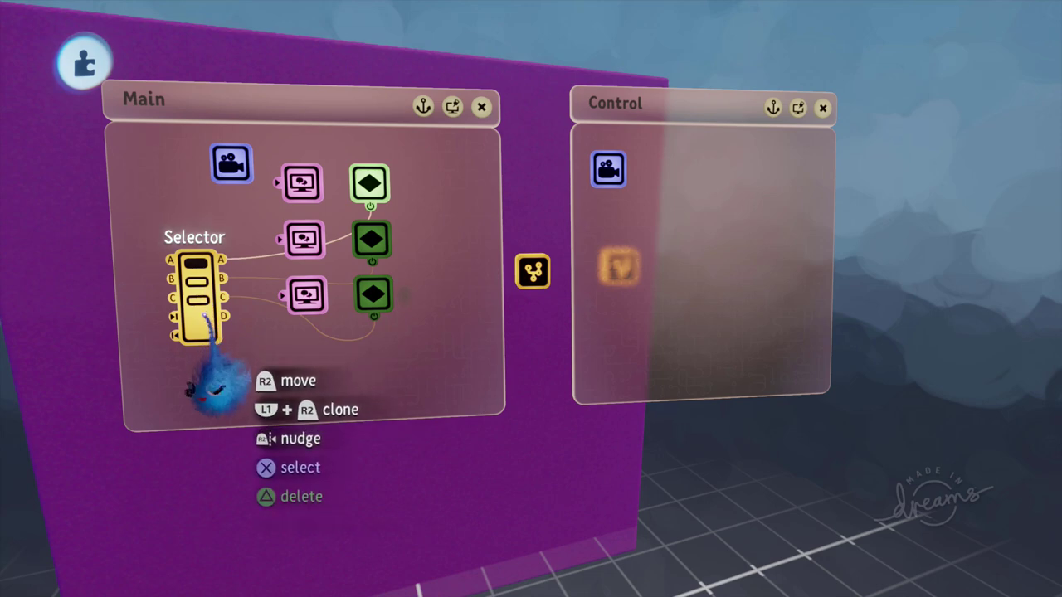
Widen the Main canvas further, place a Controller Sensor to the left of the Selector, and open the sensor's settings
drag(120, 360, 78, 360)
key(Tab)
drag(119, 126, 365, 137)
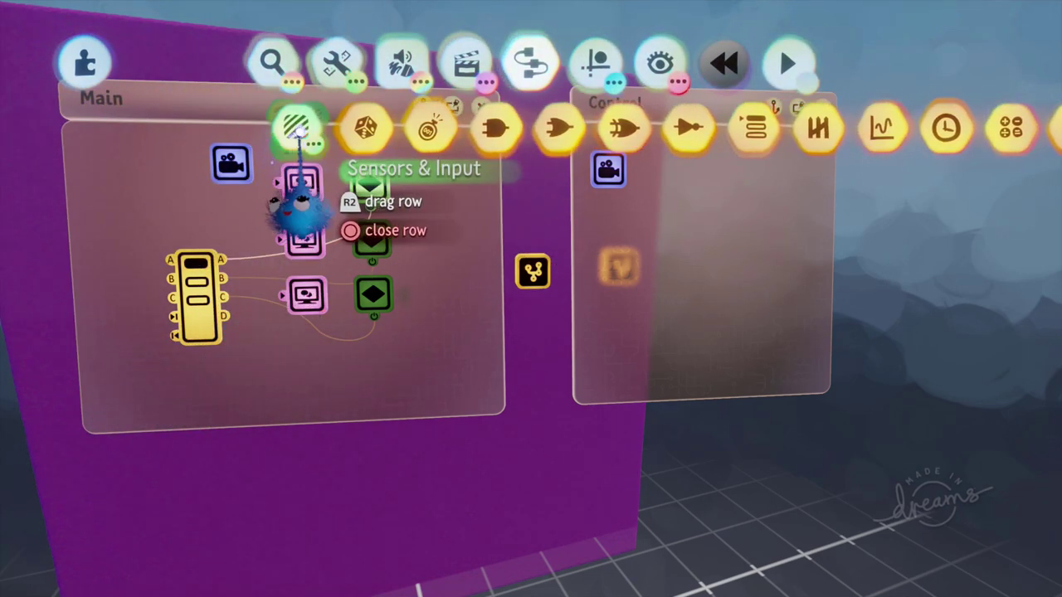
click(295, 128)
click(292, 126)
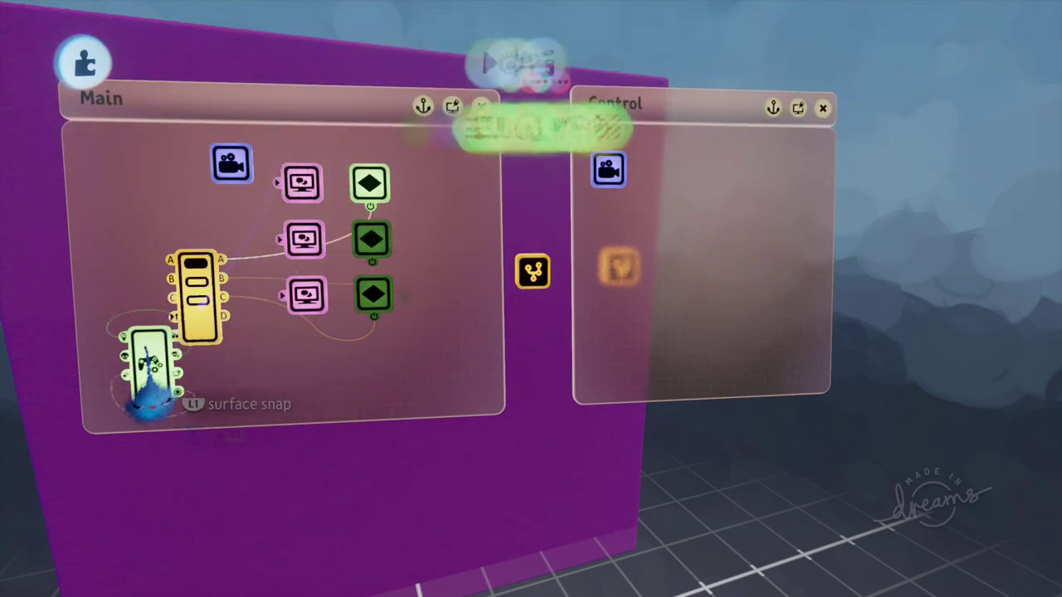
click(123, 369)
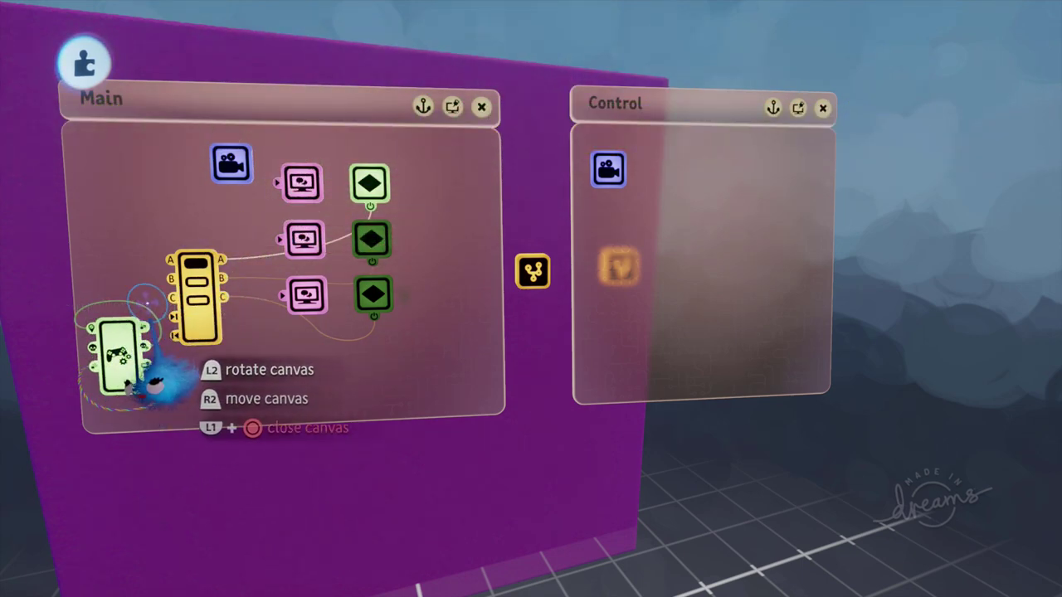
drag(166, 383, 175, 467)
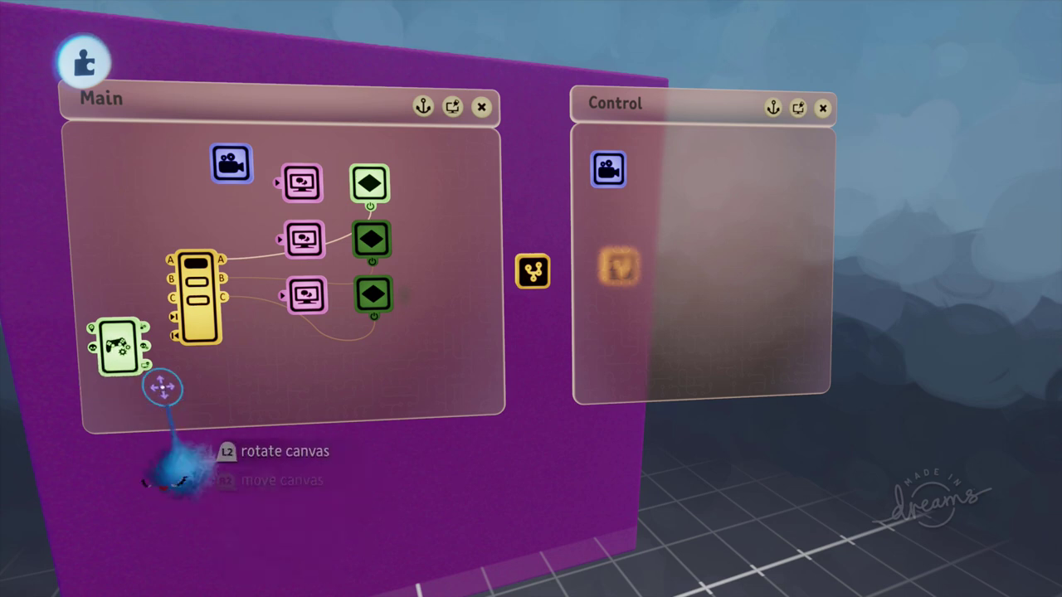
click(118, 341)
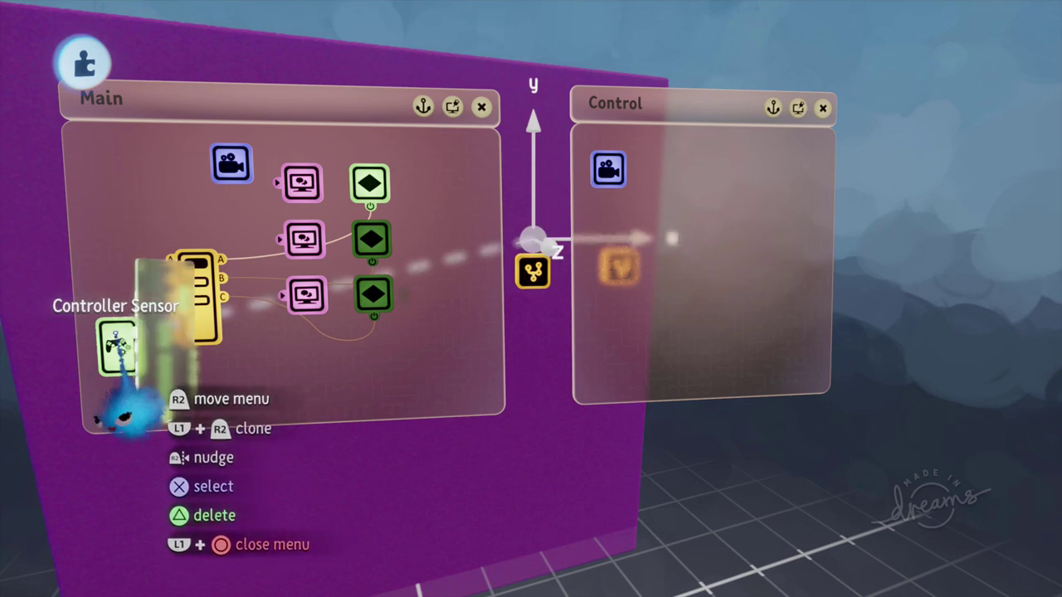
Set the Controller Sensor's Possession Mode to the fourth option and close its settings
click(298, 180)
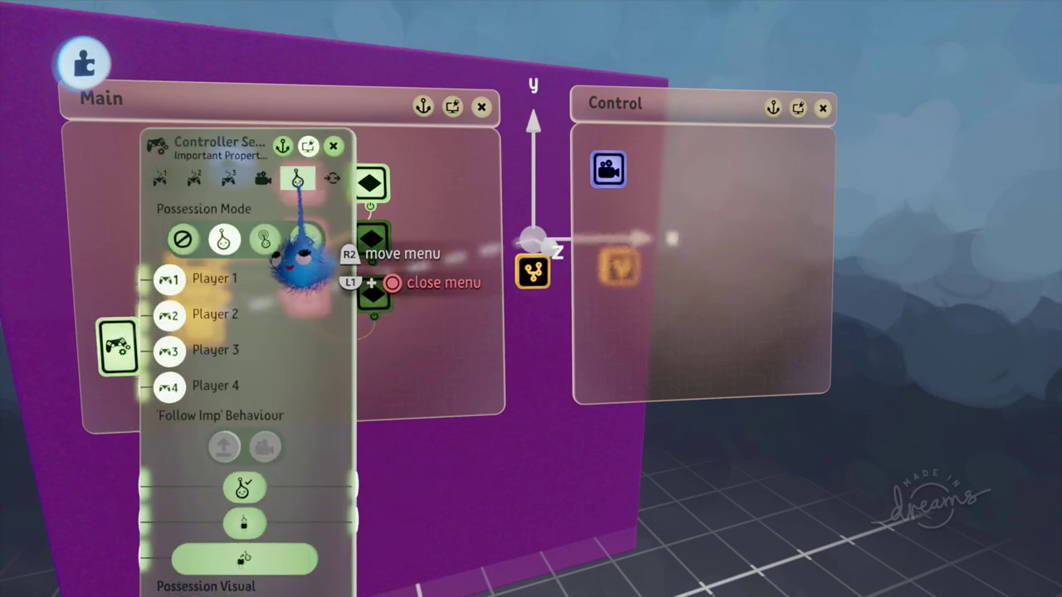
click(305, 240)
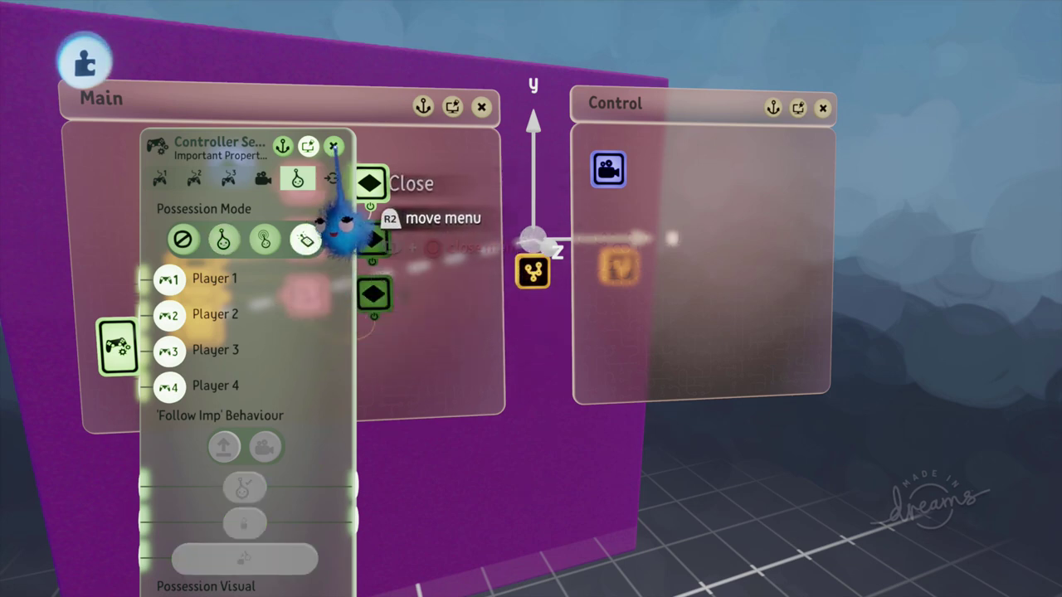
click(332, 147)
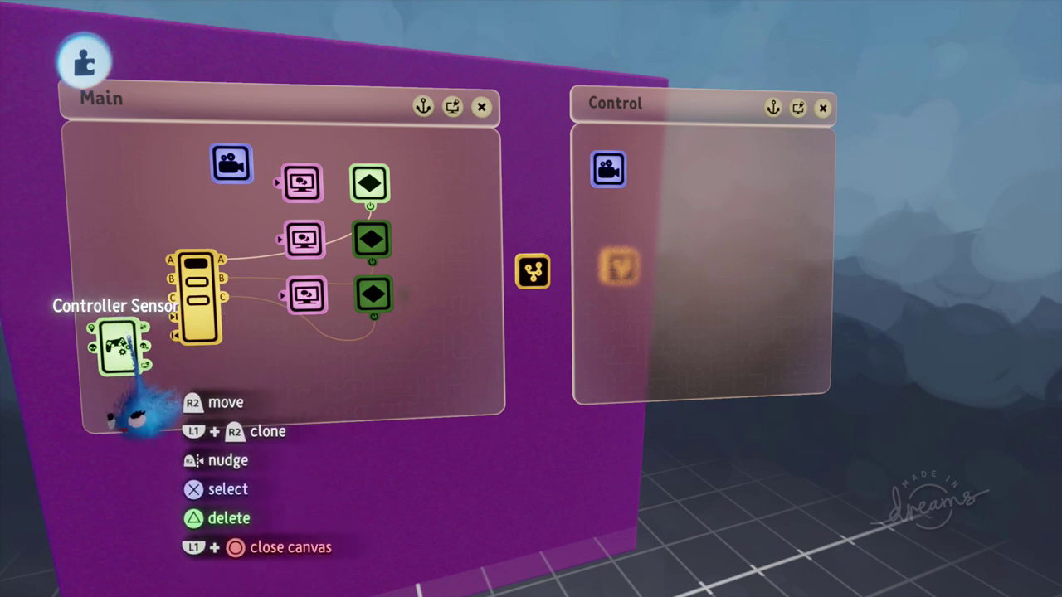
Wire the Controller Sensor's directional Up and Down buttons to the Selector's ports for moving to the next and previous output
click(119, 347)
click(170, 245)
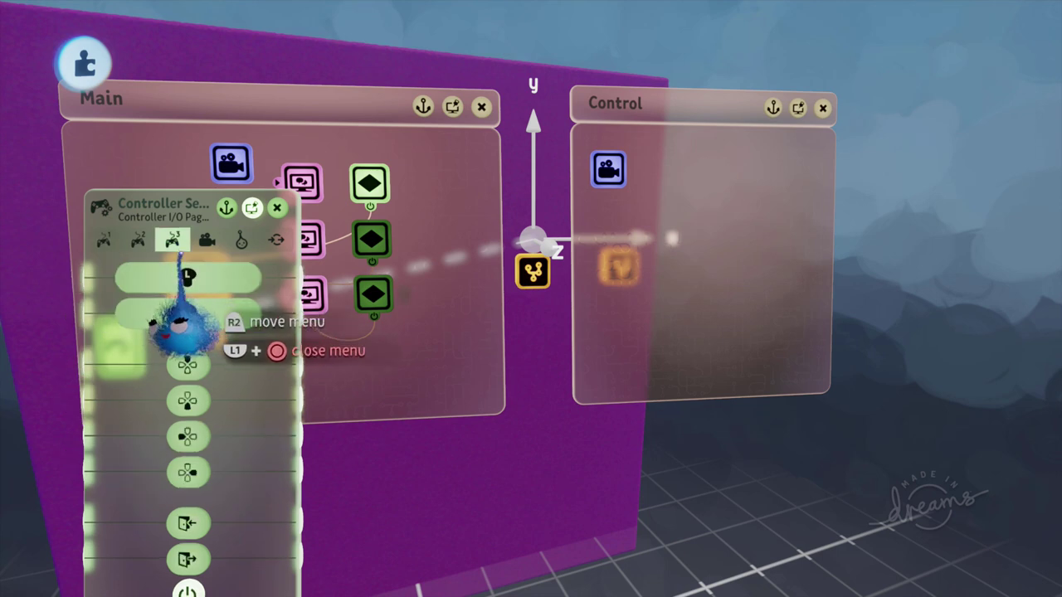
drag(156, 387, 1, 254)
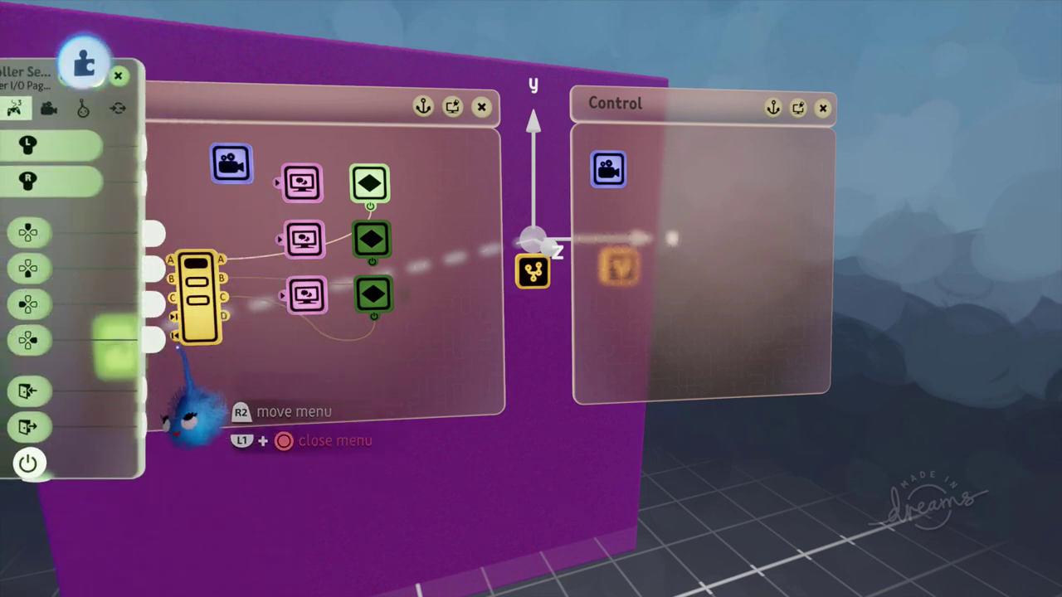
drag(123, 363, 90, 321)
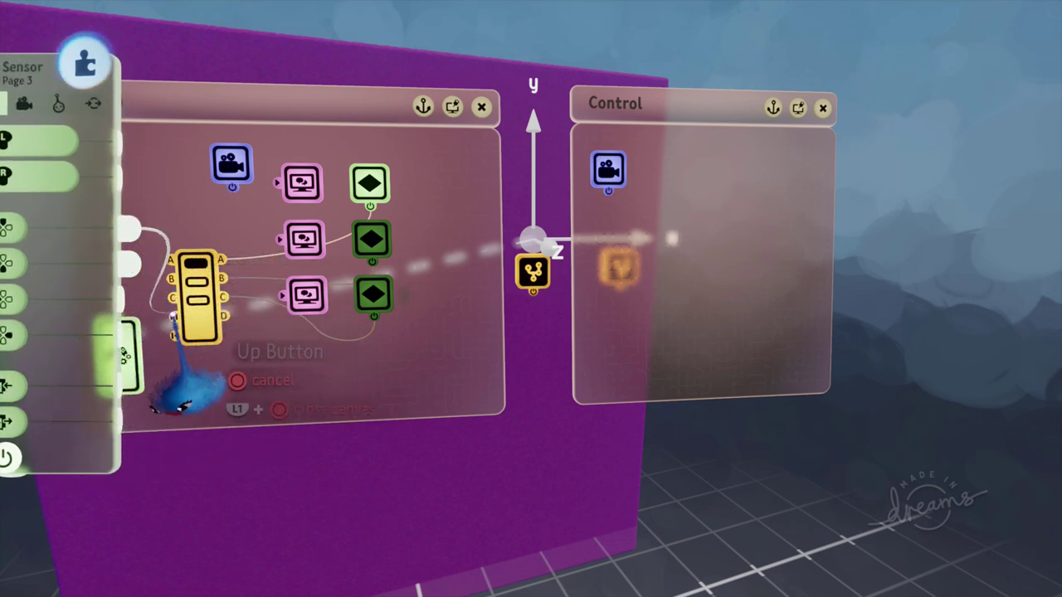
click(141, 365)
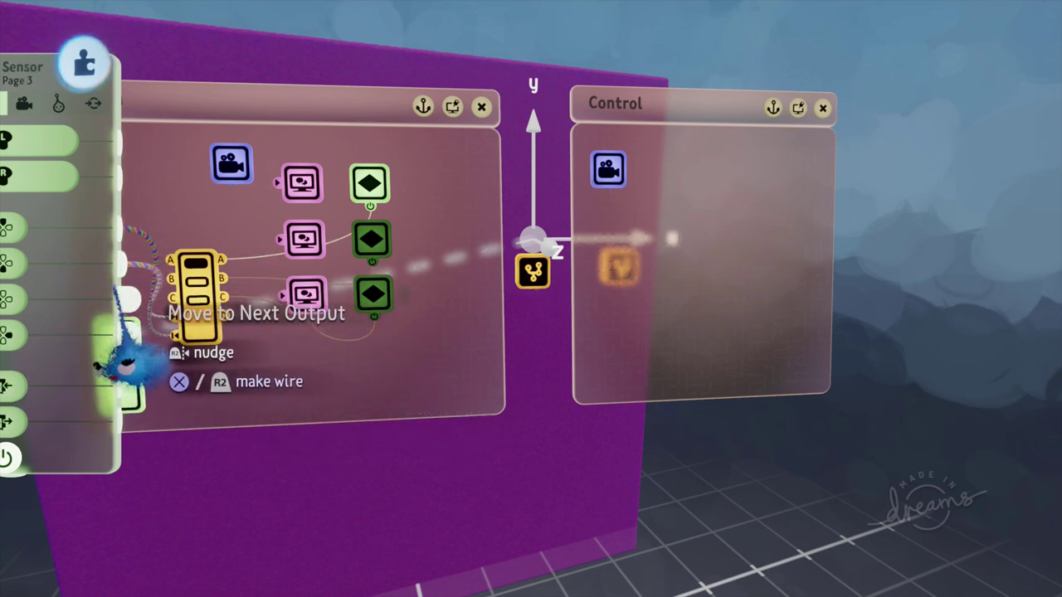
drag(83, 369, 143, 352)
drag(131, 268, 87, 290)
Reposition the Main and Control canvases clear of the Controller Sensor settings so the Selector wiring is unobstructed
drag(282, 386, 389, 380)
drag(89, 375, 160, 379)
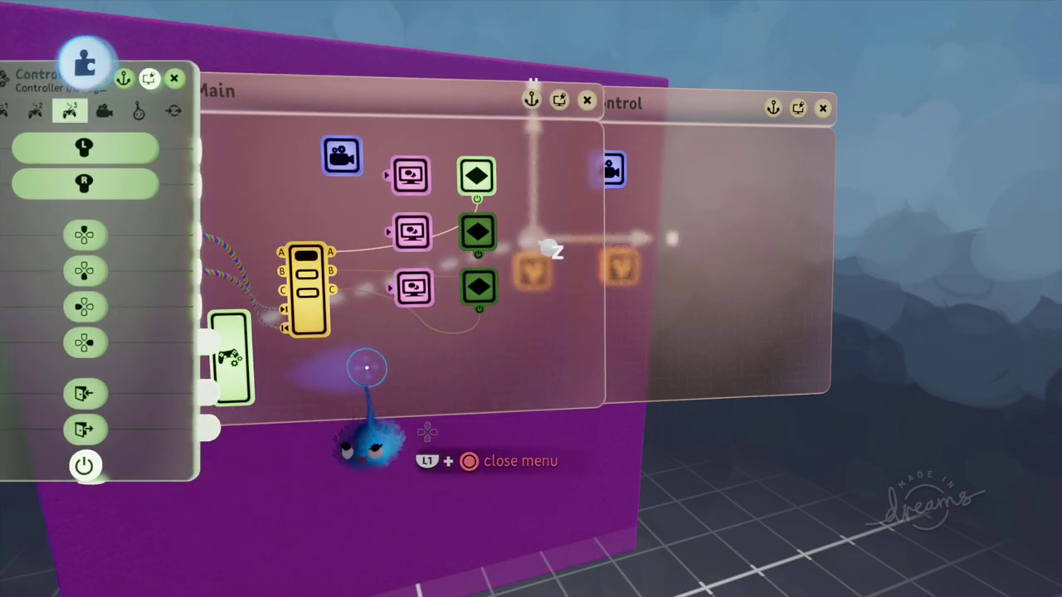
drag(396, 374, 404, 365)
drag(630, 320, 770, 316)
drag(420, 352, 497, 356)
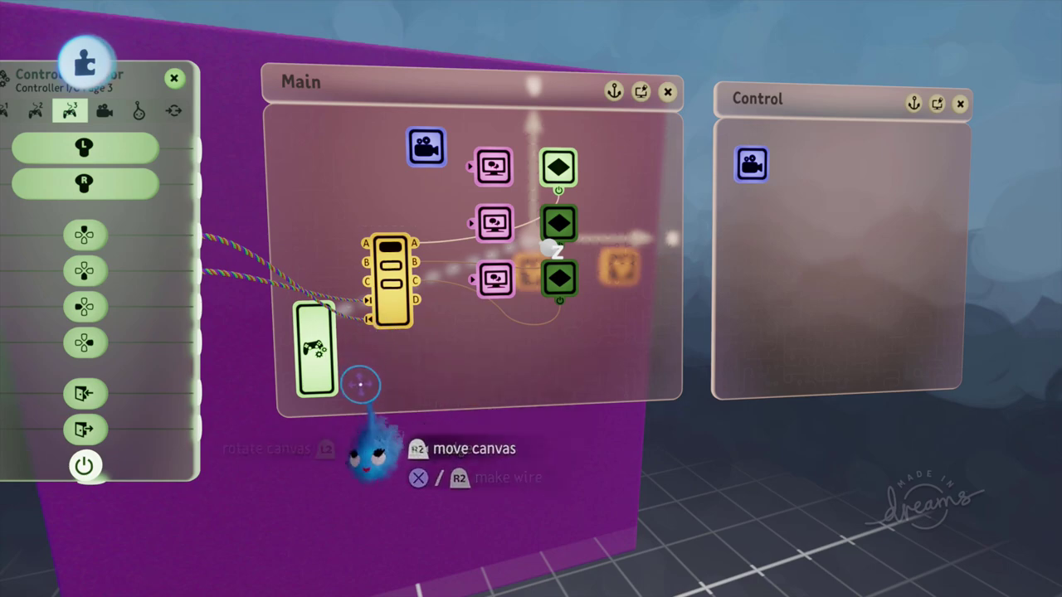
Test the menu in Play Mode by moving the highlight down to EXIT, and return to editing
key(Escape)
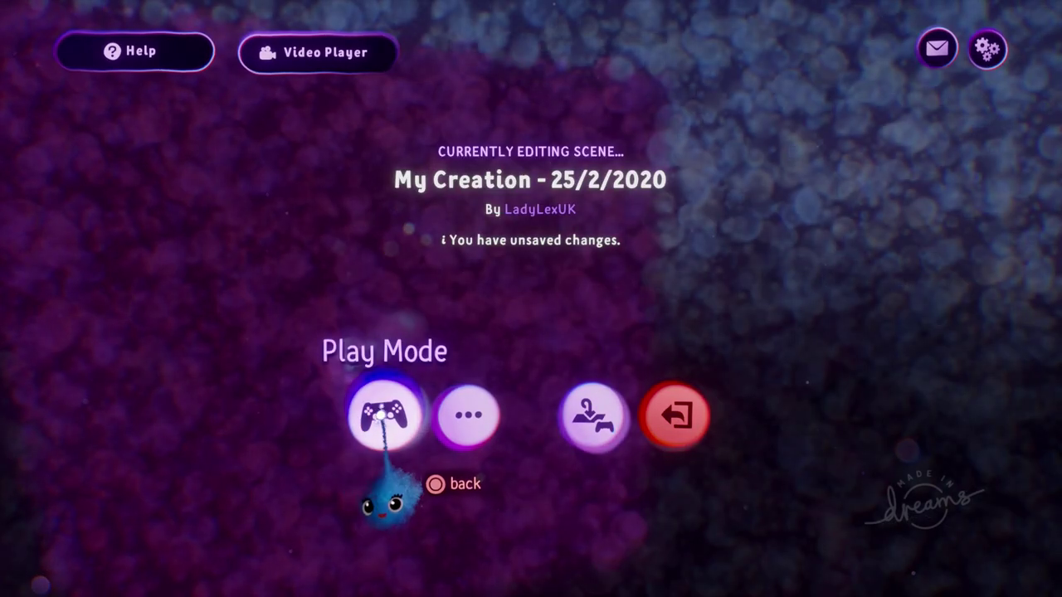
click(384, 414)
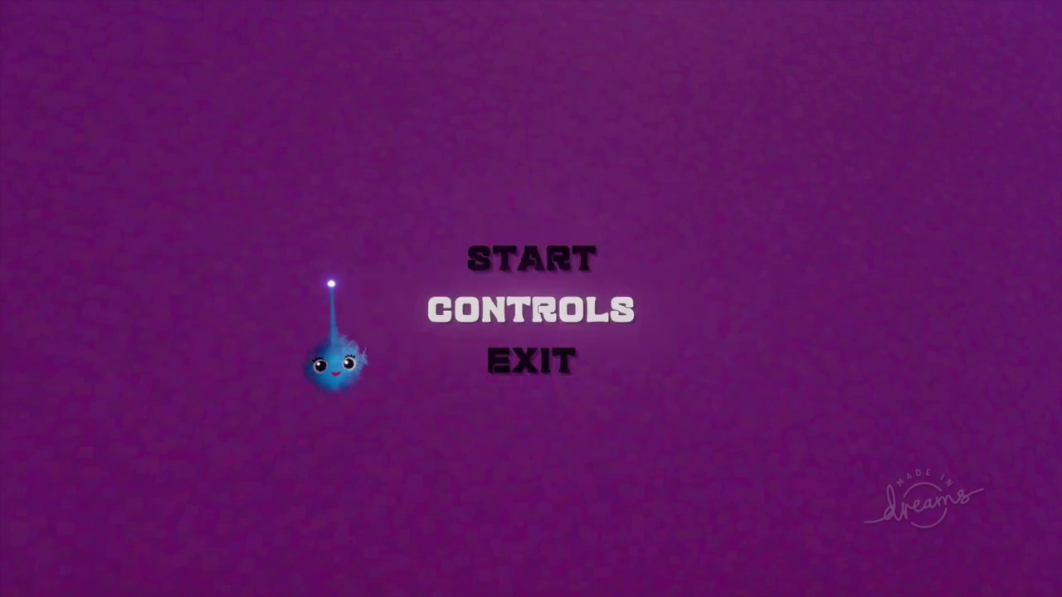
key(Down)
key(Down)
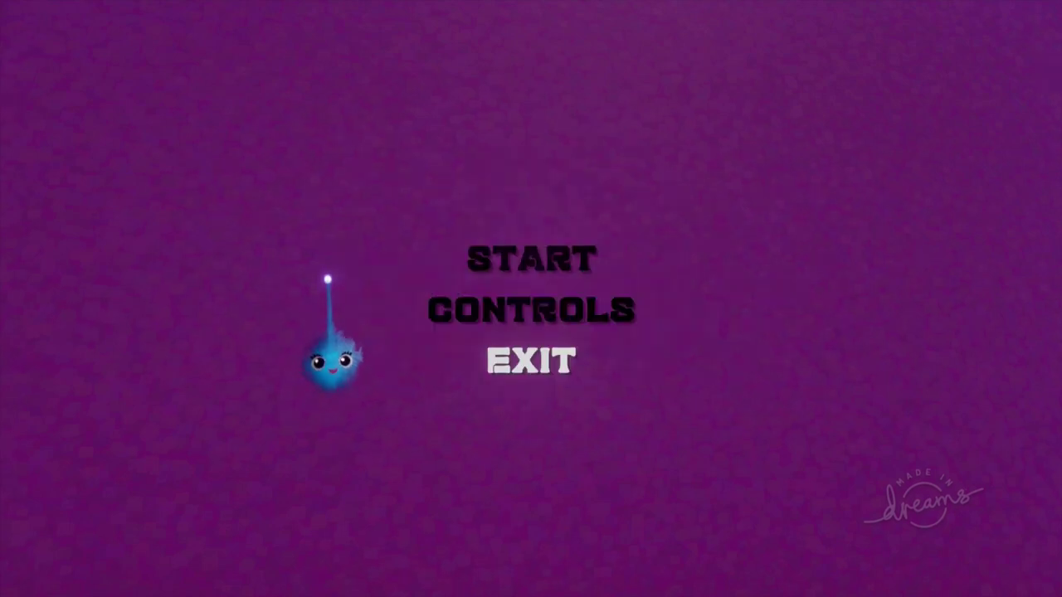
key(Escape)
click(341, 412)
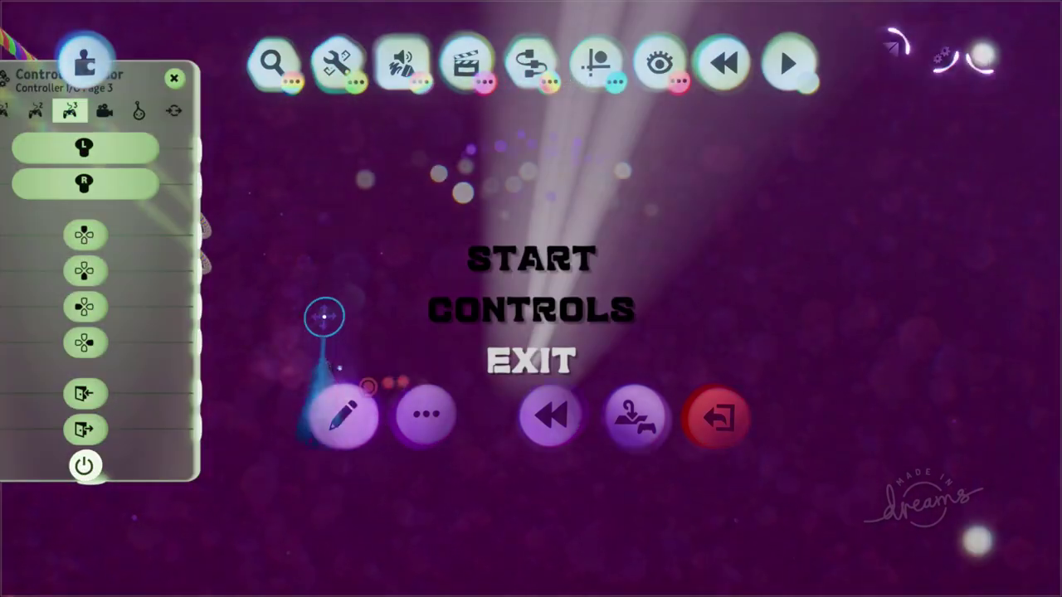
Place a fourth Text Displayer below the three existing ones on the Main canvas
scroll(329, 294, down, 5)
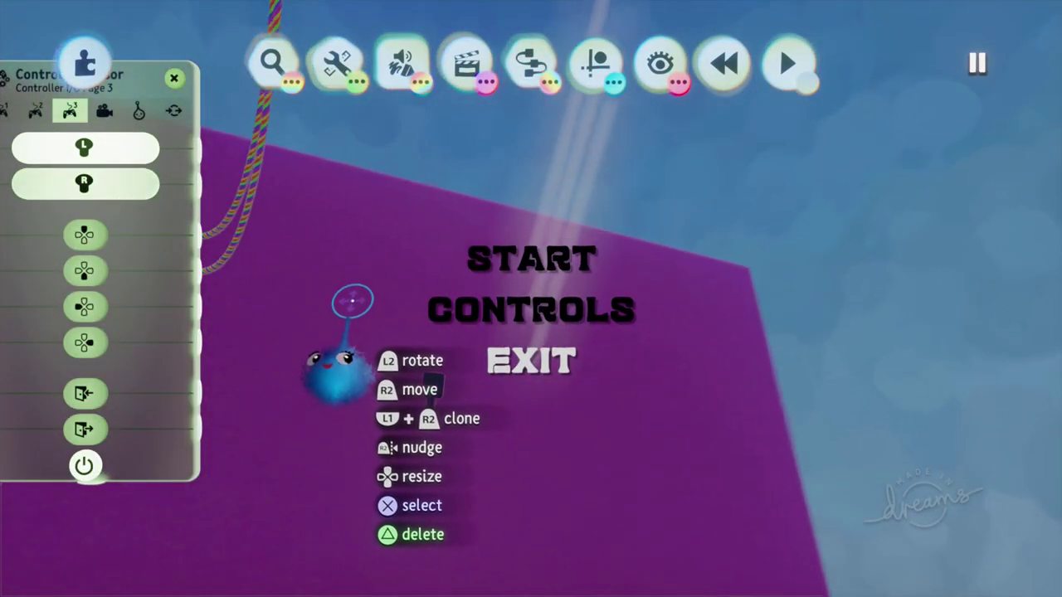
middle_drag(347, 288, 329, 308)
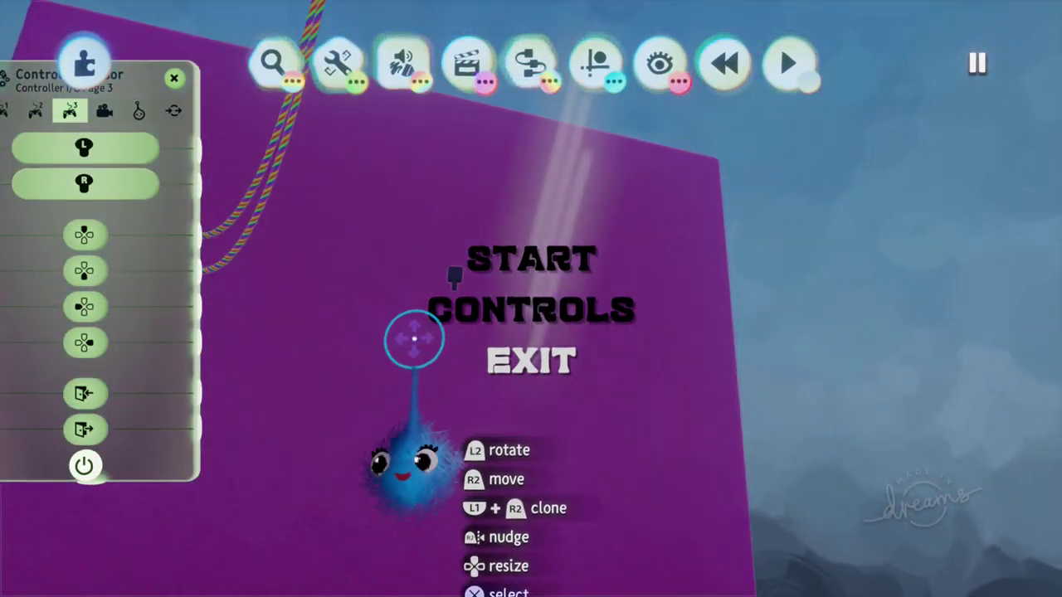
middle_drag(403, 326, 453, 358)
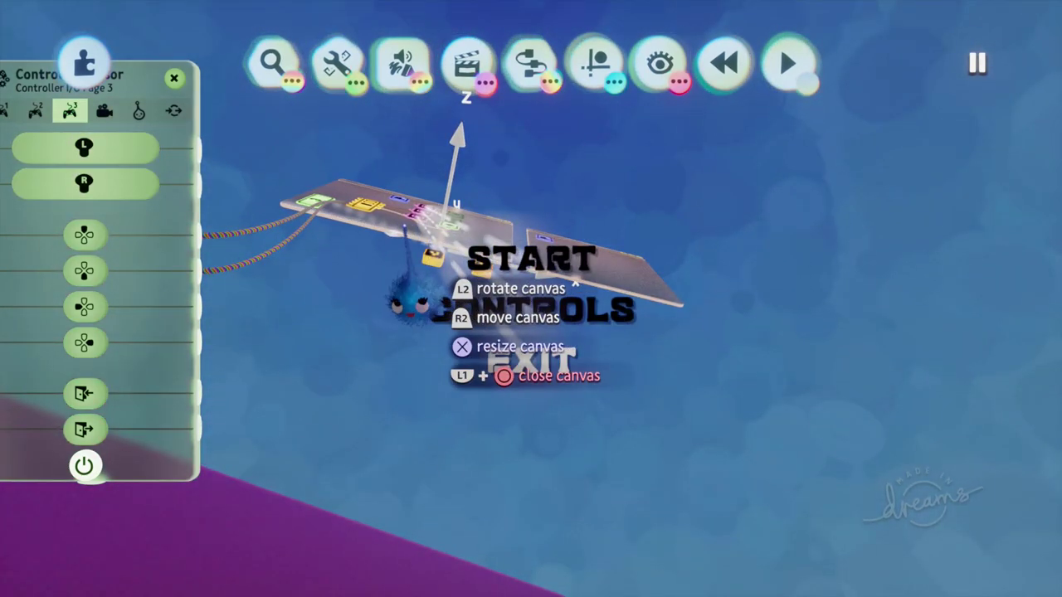
middle_drag(427, 294, 406, 264)
middle_drag(404, 225, 365, 314)
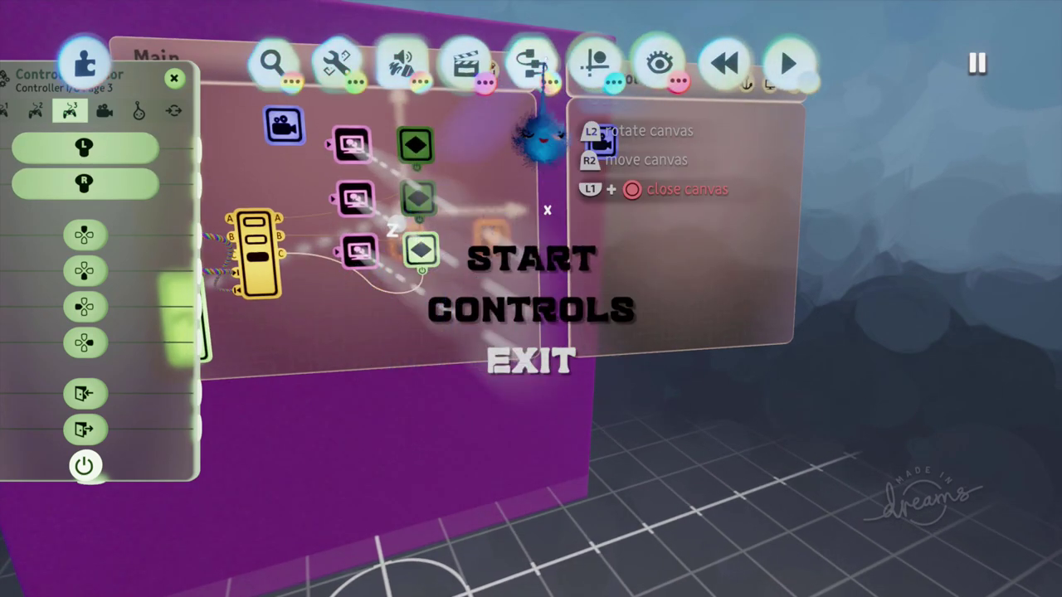
click(528, 62)
click(987, 129)
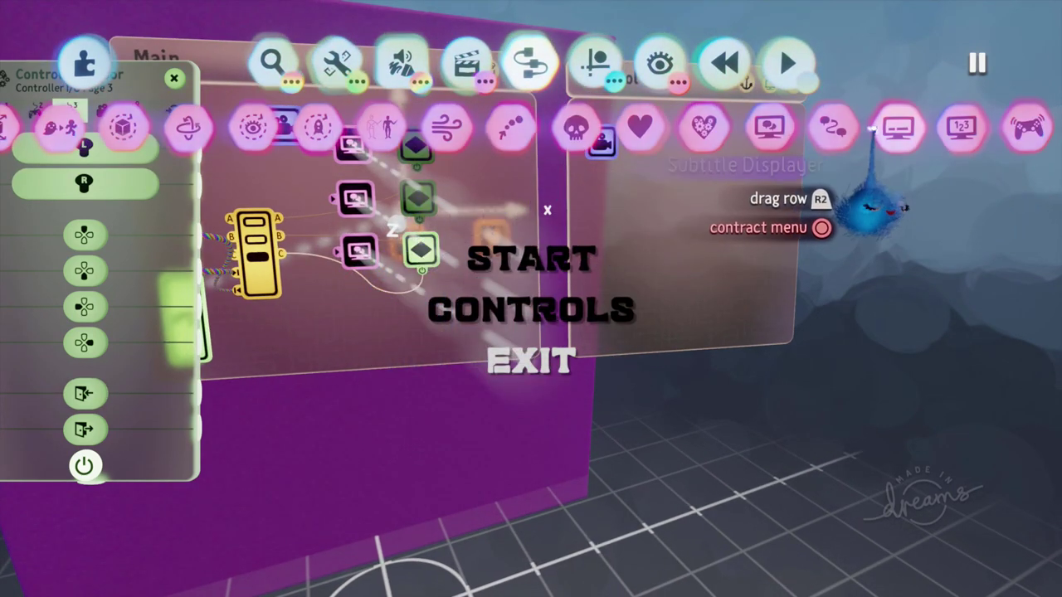
click(777, 206)
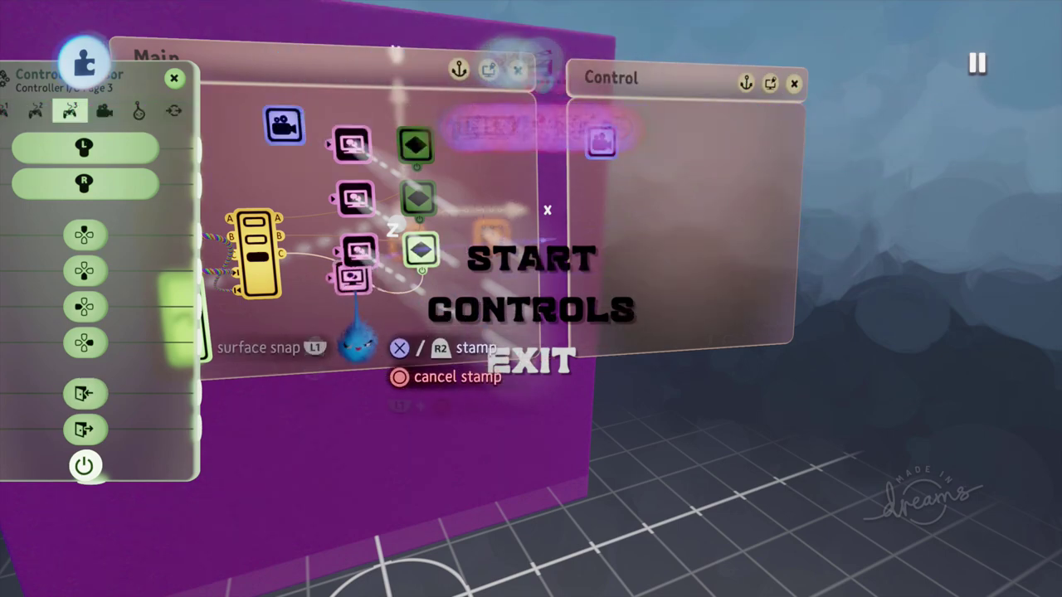
click(365, 359)
Open the new Text Displayer's text for editing and insert a D-pad symbol with the <dpad> tag
click(364, 324)
click(415, 240)
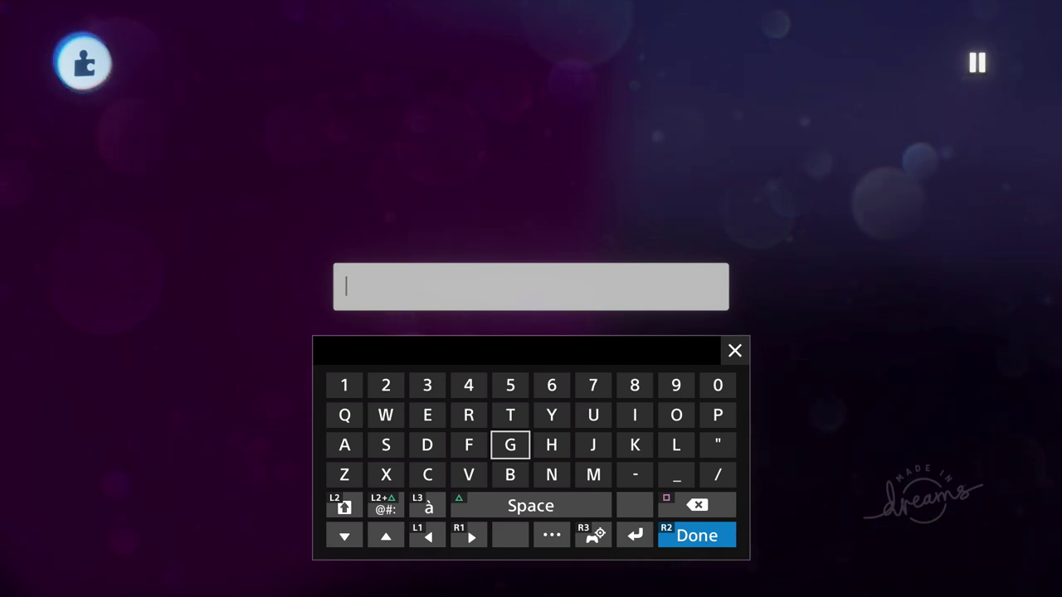
key(L2)
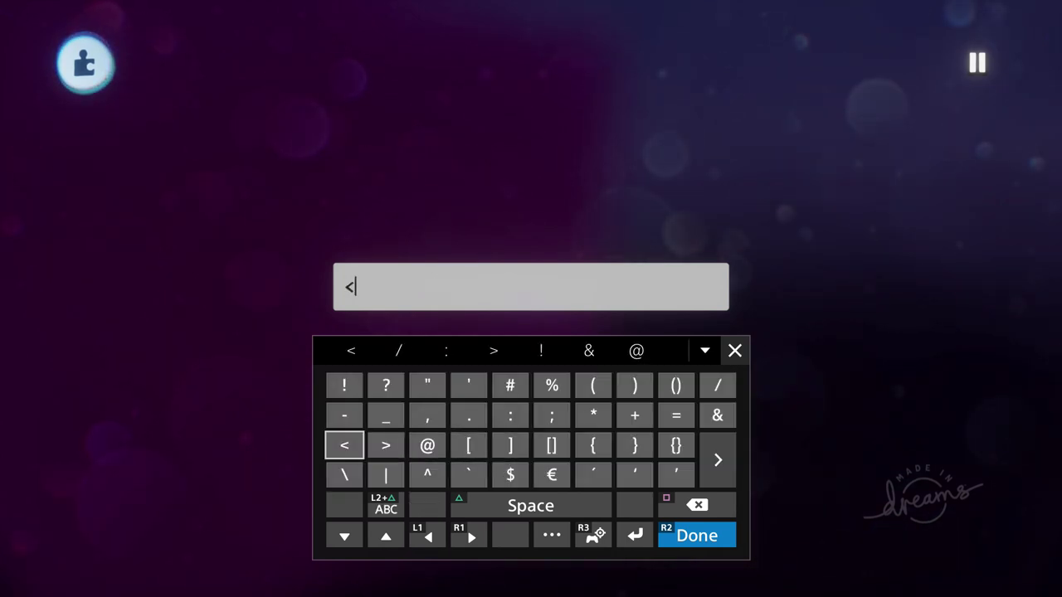
key(L2)
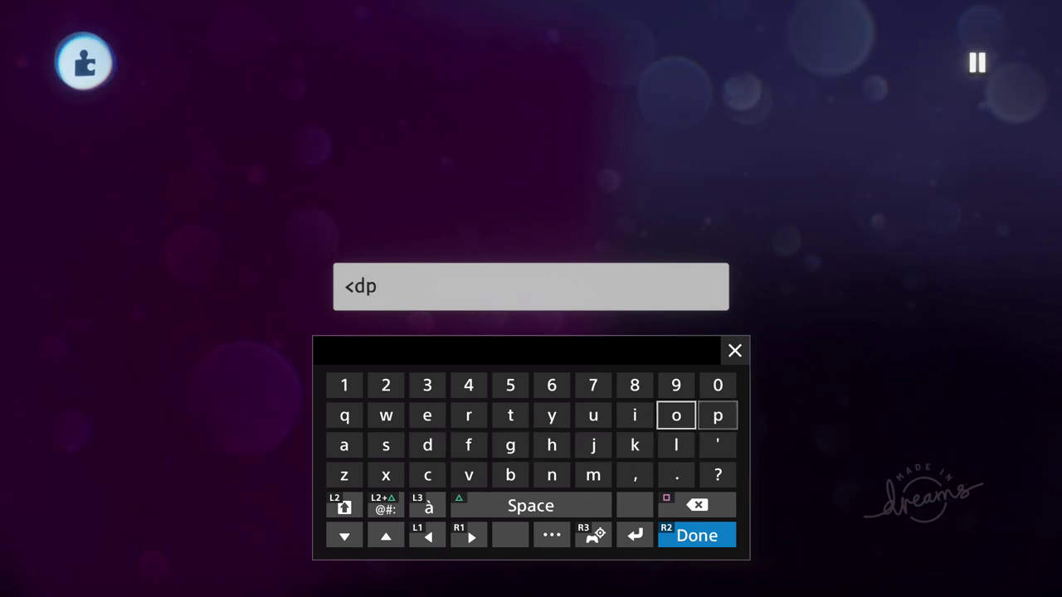
key(Left)
key(Left)
key(Left)
key(Left)
key(Left)
key(Left)
key(Left)
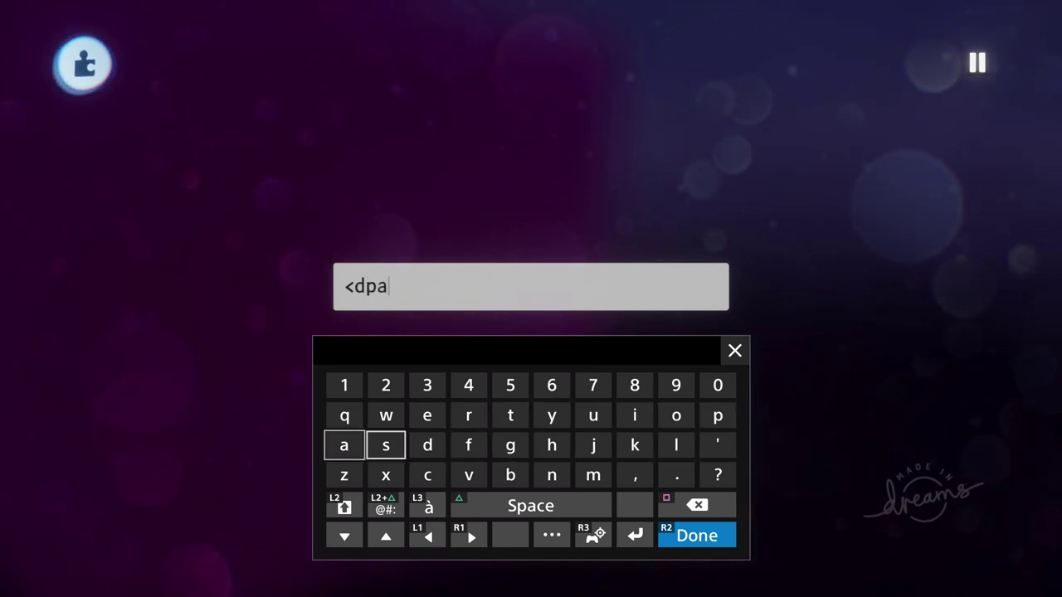
key(shift)
key(Left)
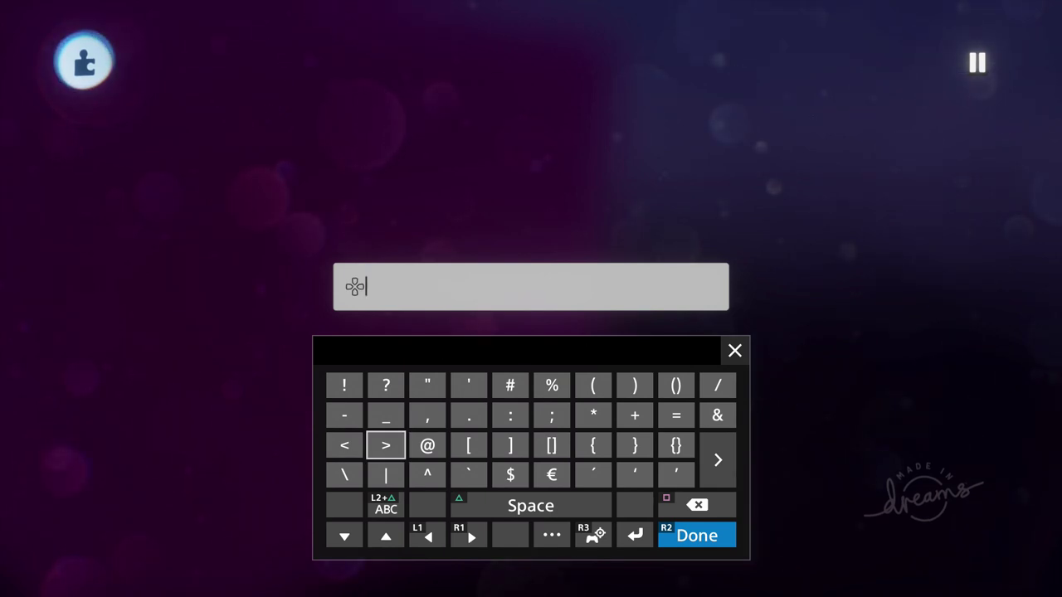
Complete the prompt after the D-pad symbol with "To select", a <cross> symbol and "To choose", and confirm the text
key(shift)
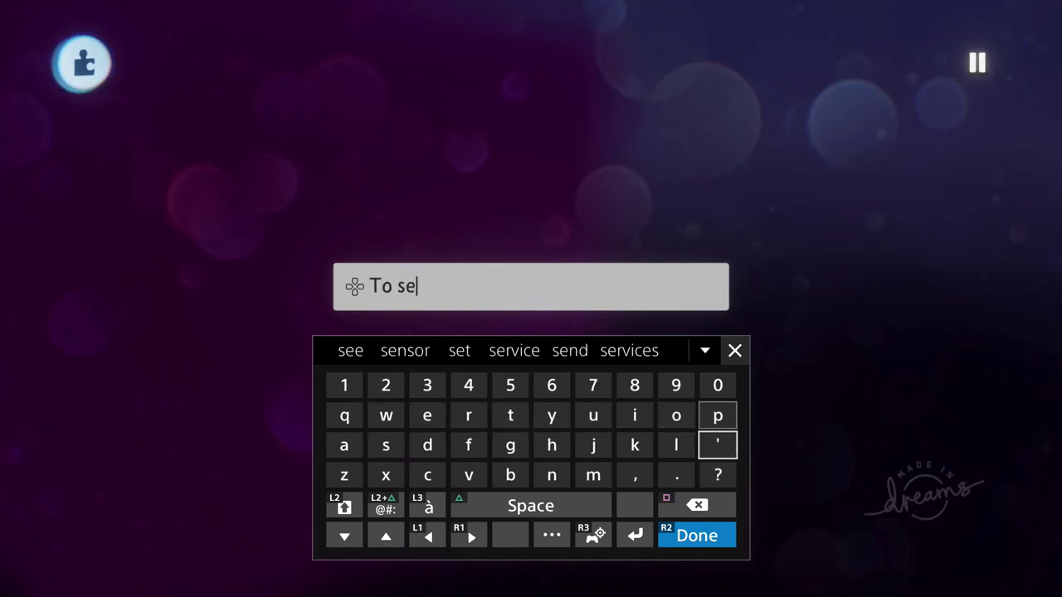
text(lect)
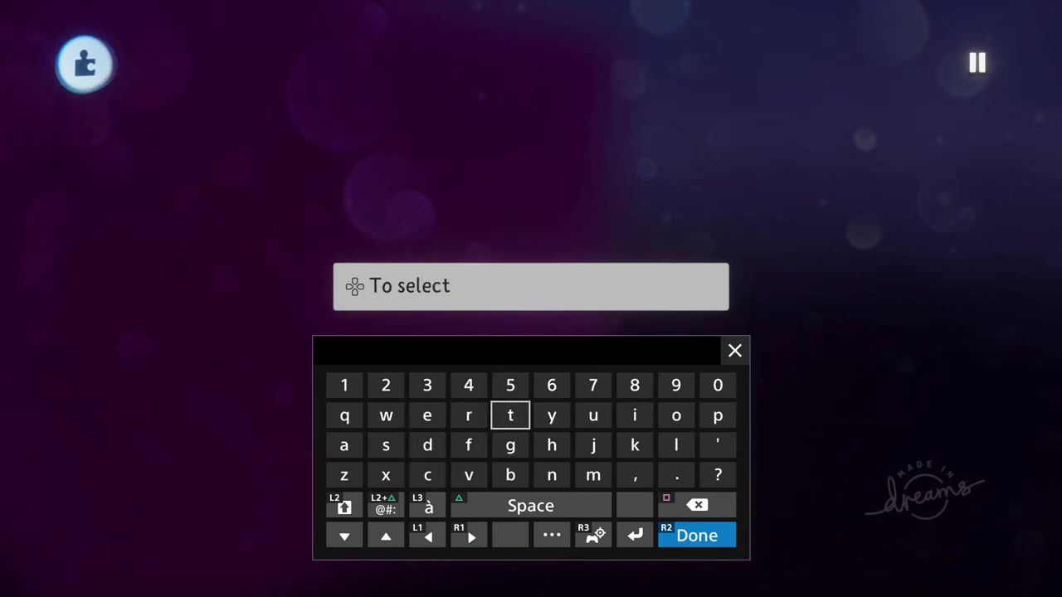
key(L2+Triangle)
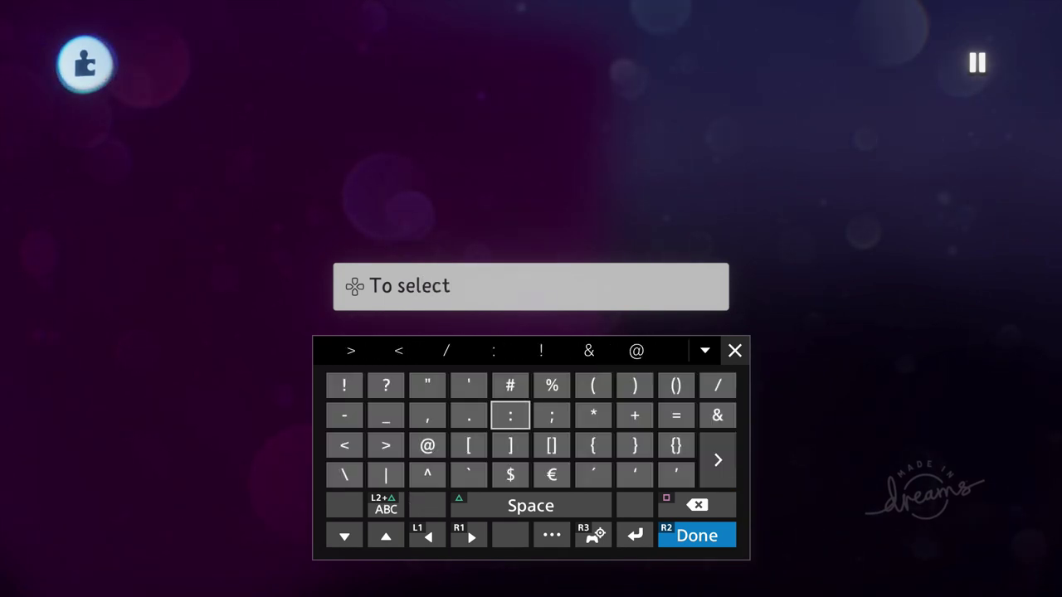
key(shift+Tab)
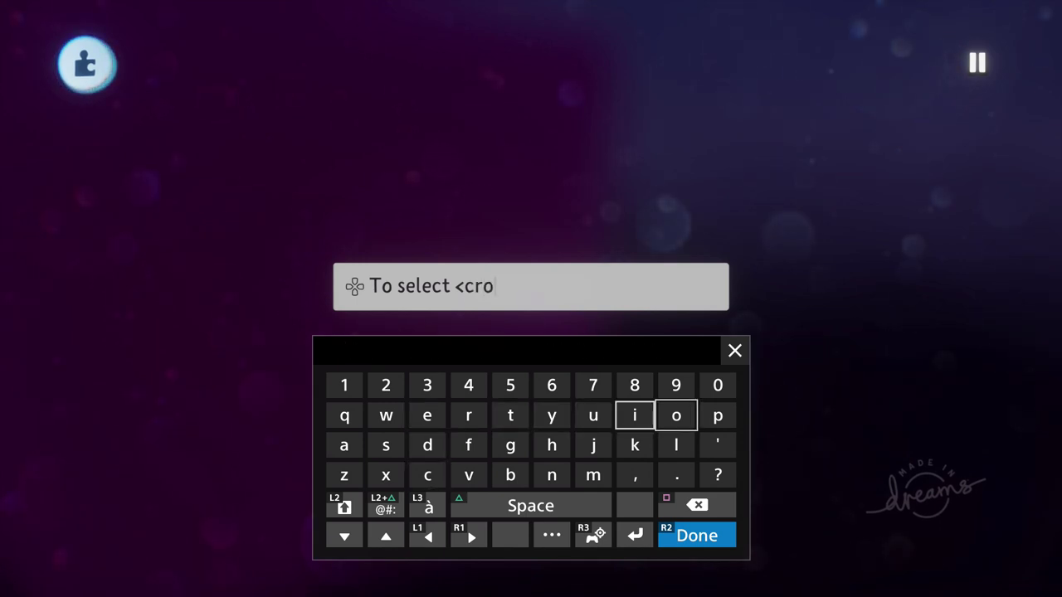
text(s)
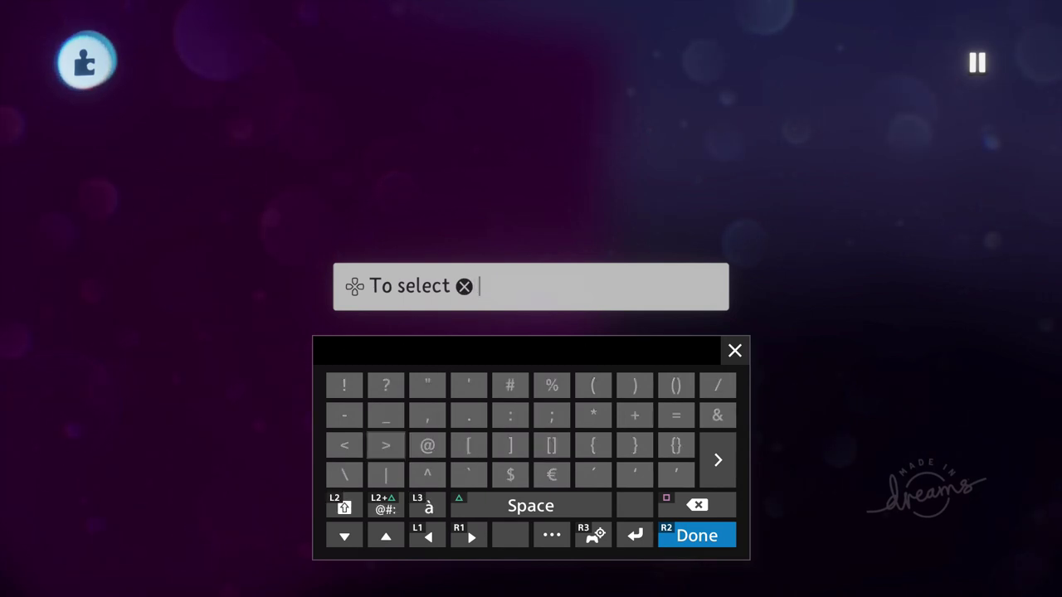
key(ctrl+Tab)
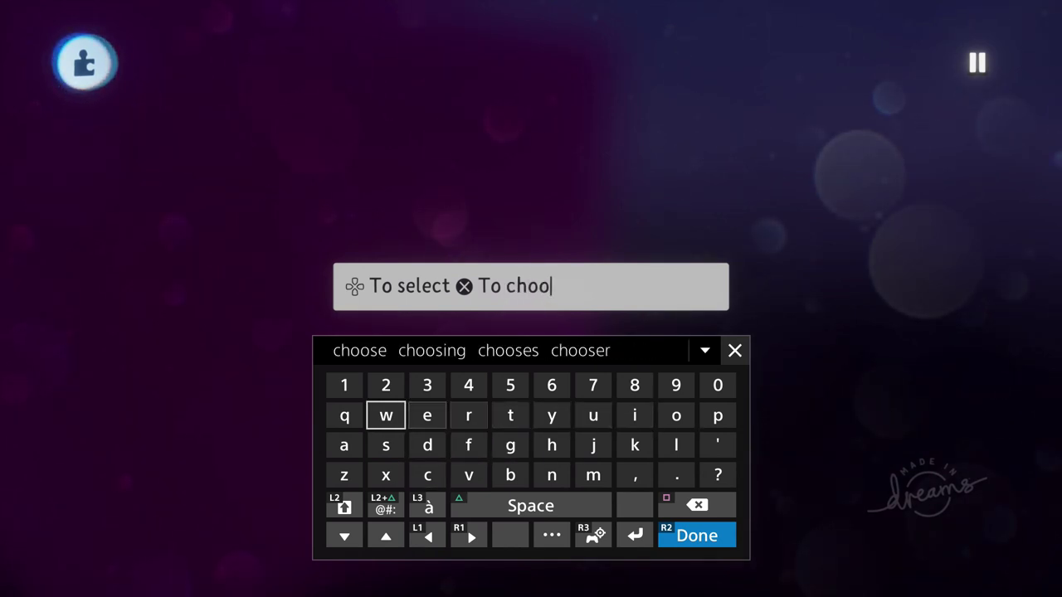
text(se)
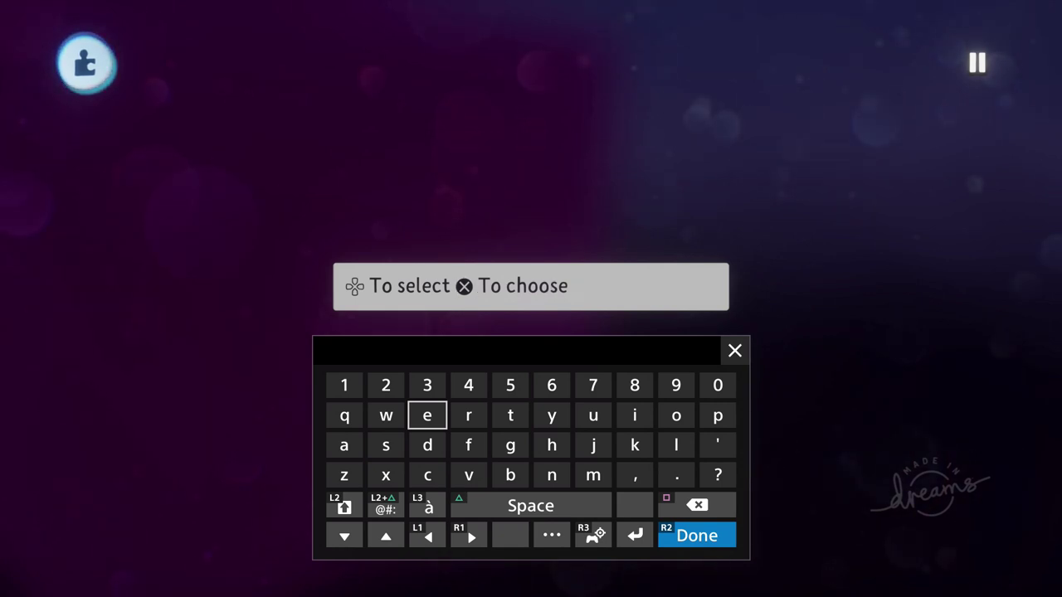
key(Return)
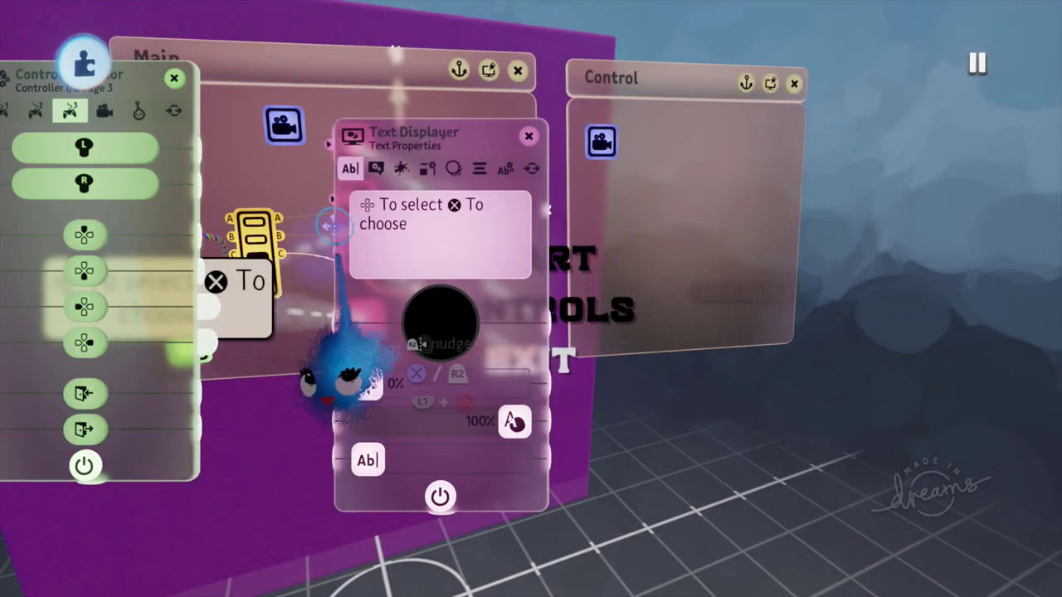
Hide the prompt's text box, then shrink the prompt and place it centred near the bottom of the game screen
click(375, 168)
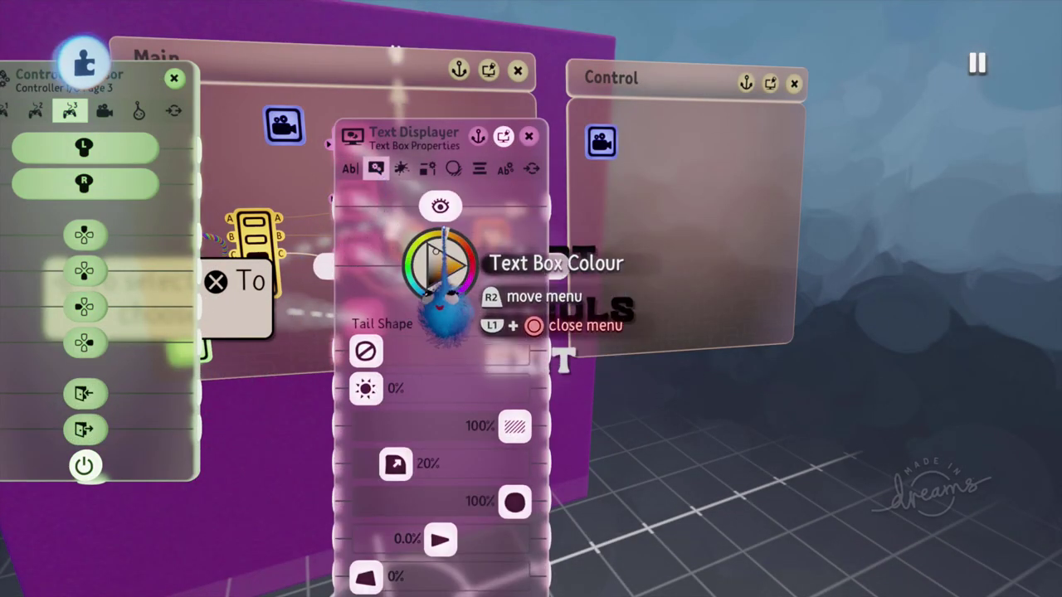
click(439, 208)
click(428, 168)
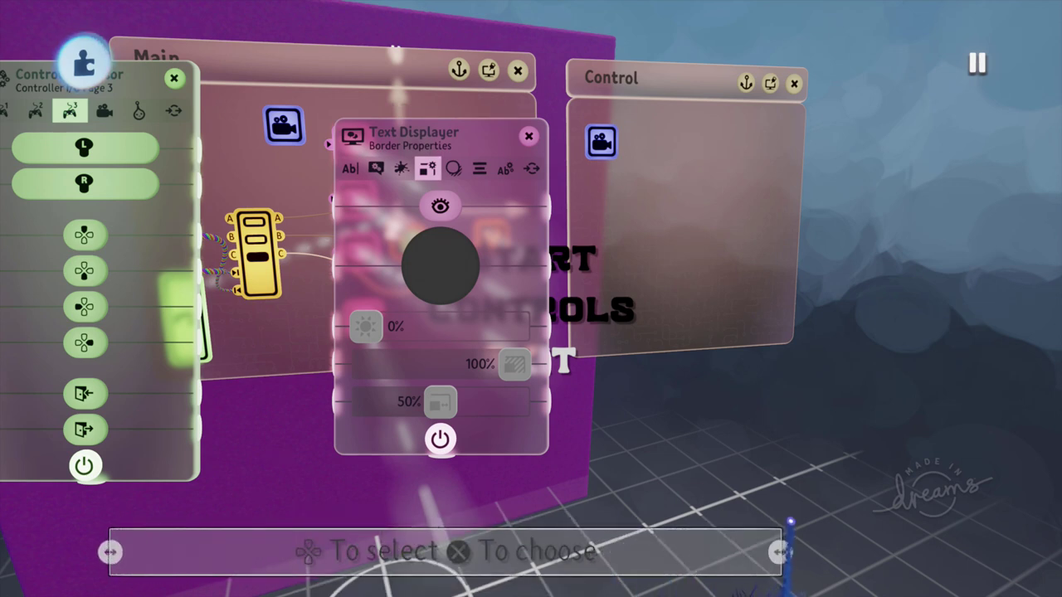
key(Down)
drag(639, 543, 616, 523)
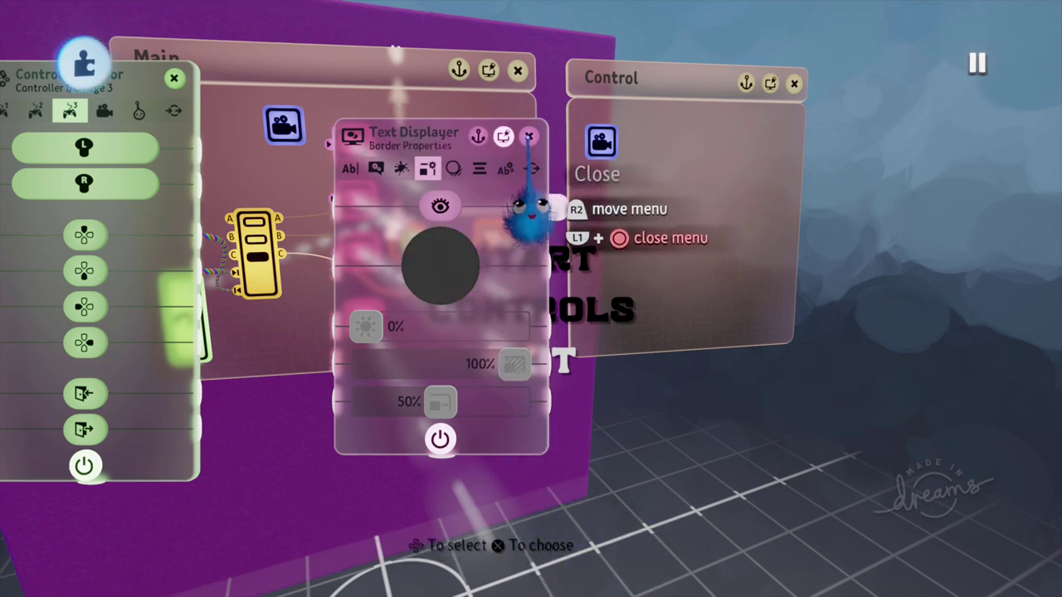
Move the prompt's Text Displayer off the Main canvas to the space below it and preview the menu in play mode
click(528, 135)
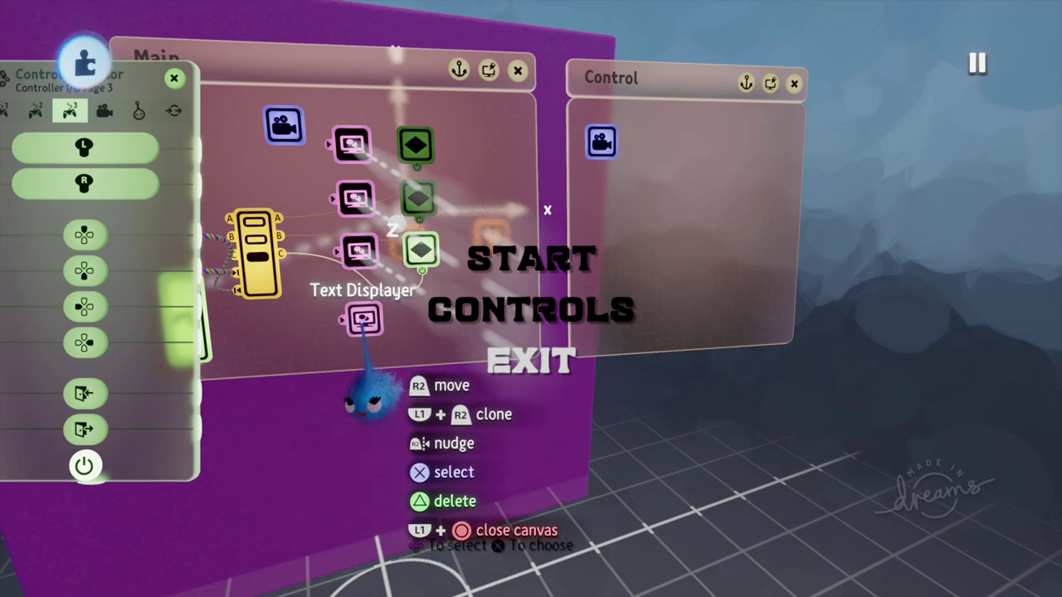
drag(367, 381, 388, 475)
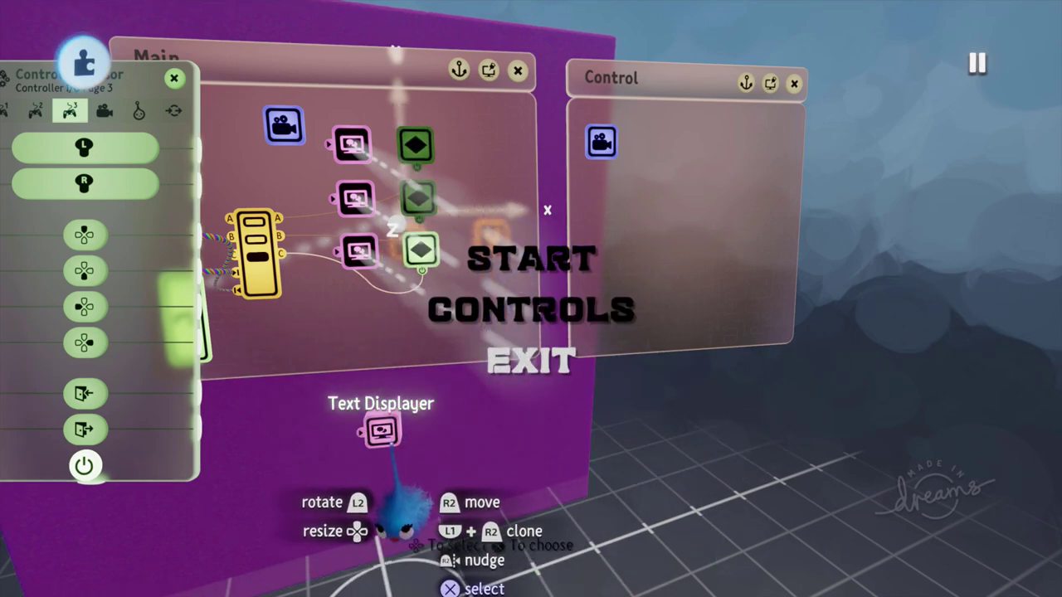
key(Escape)
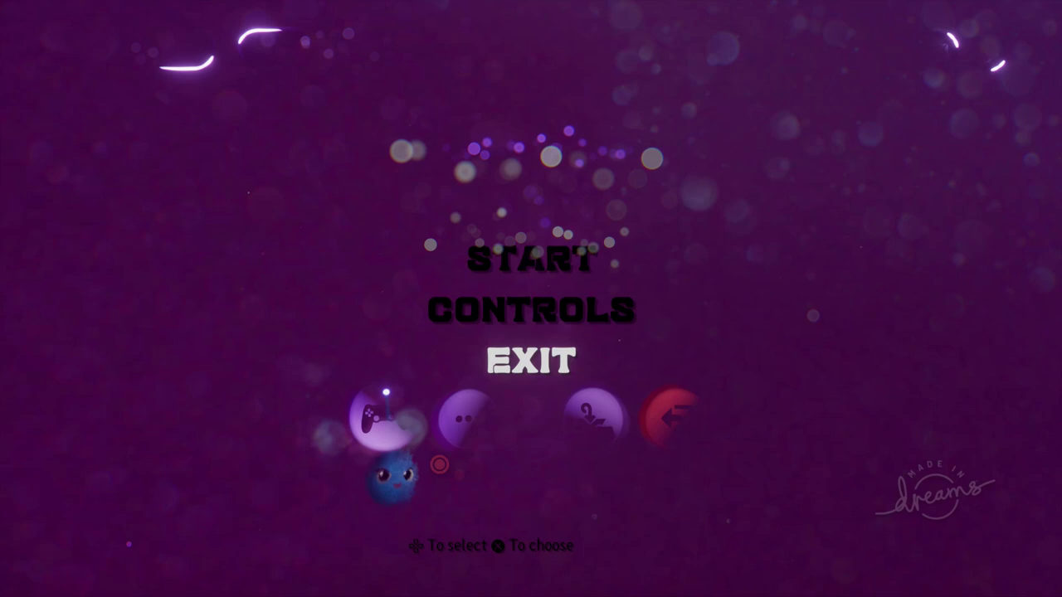
click(383, 414)
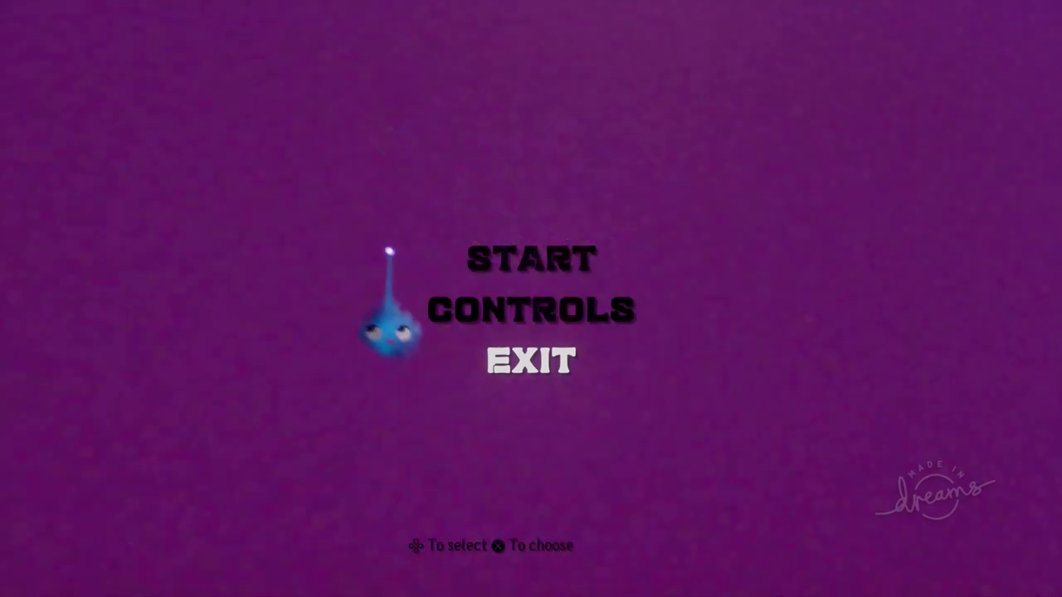
Recentre the button prompt beneath the menu options in edit mode and check its placement again in play mode
key(Escape)
click(343, 415)
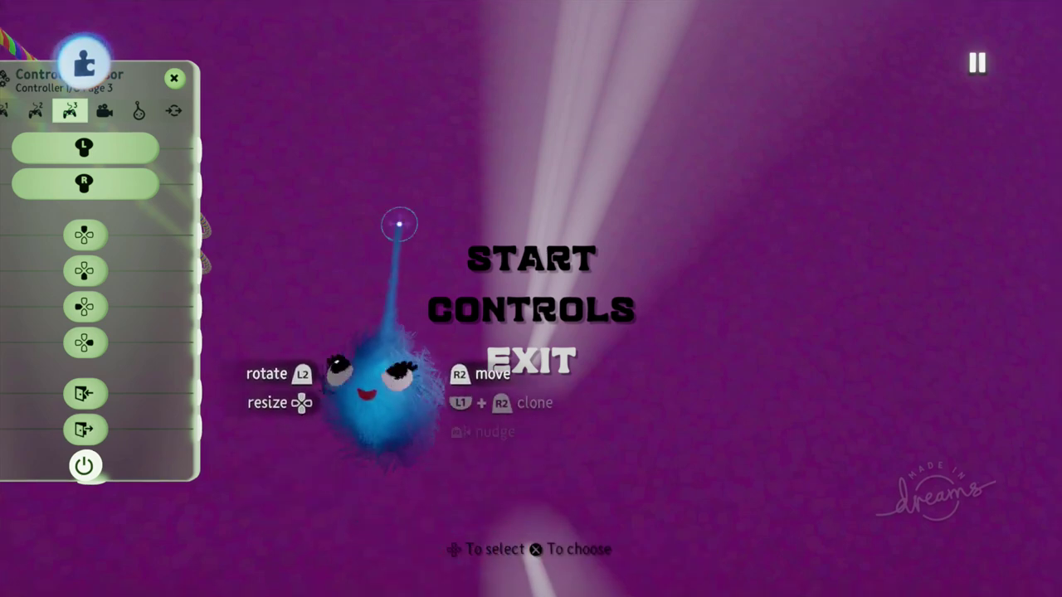
key(Escape)
click(379, 415)
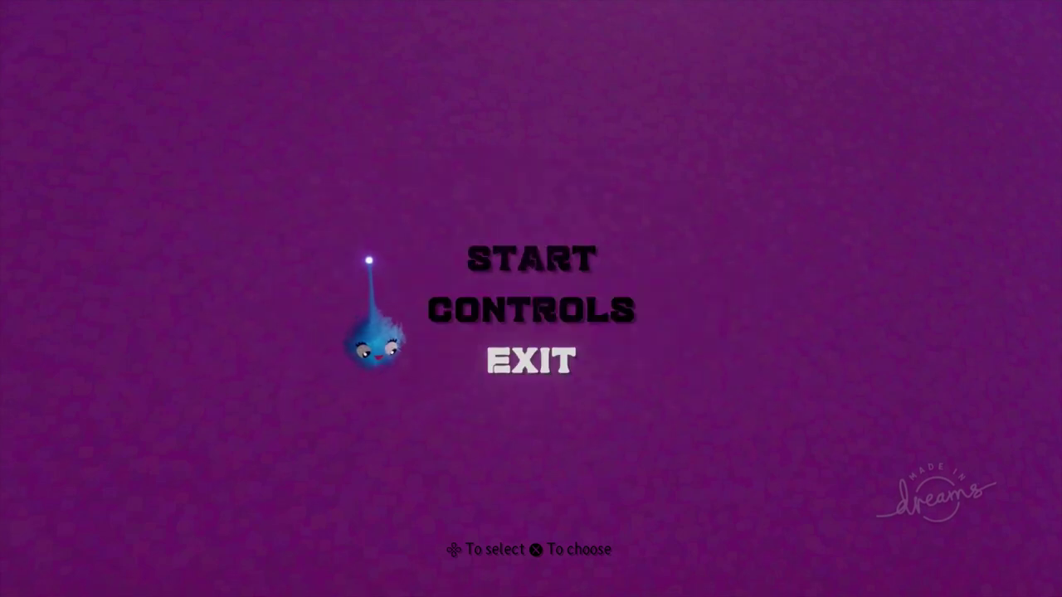
key(Escape)
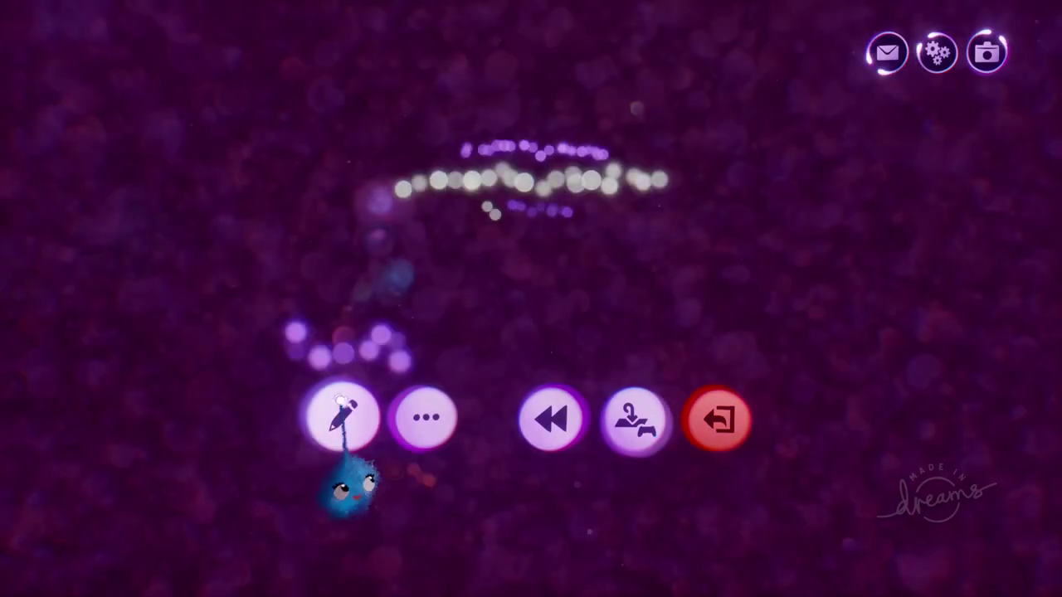
click(343, 417)
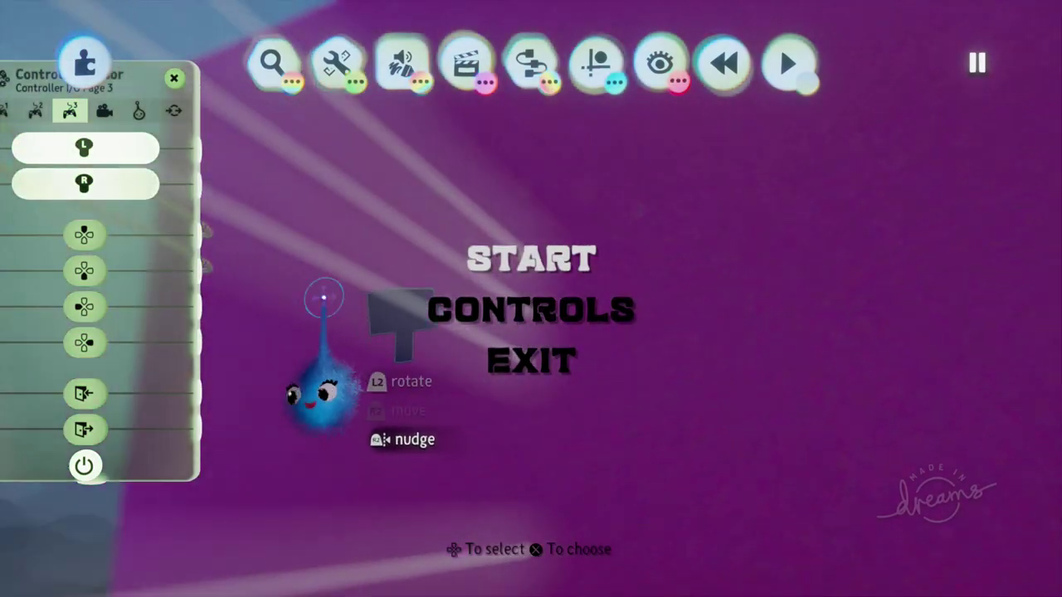
Move the Main canvas farther from the Control canvas, widen it, and close the Controller Sensor's settings
middle_drag(324, 297, 432, 363)
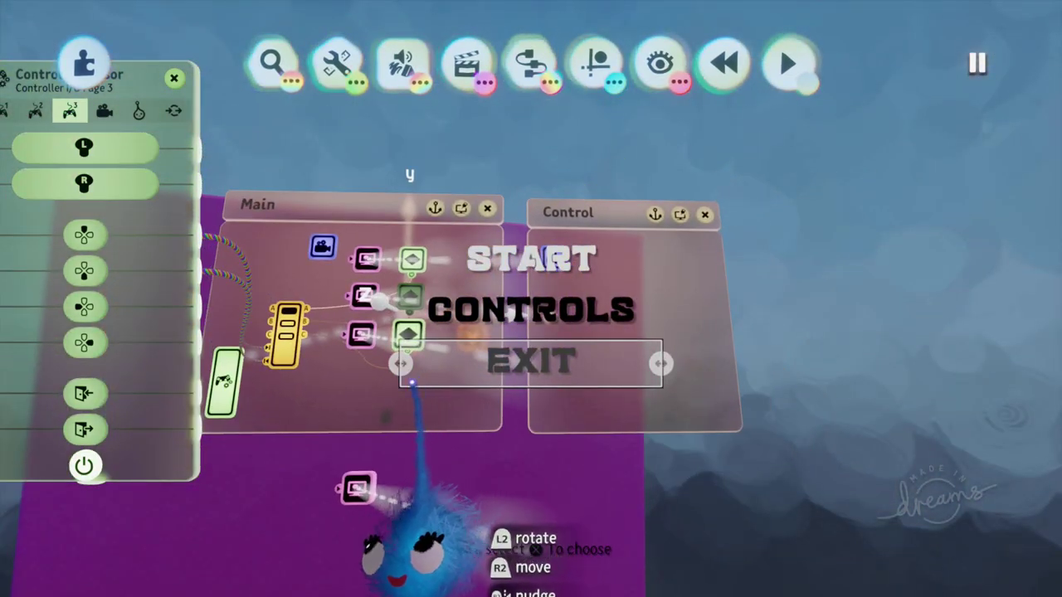
drag(357, 396, 301, 369)
middle_drag(300, 369, 420, 356)
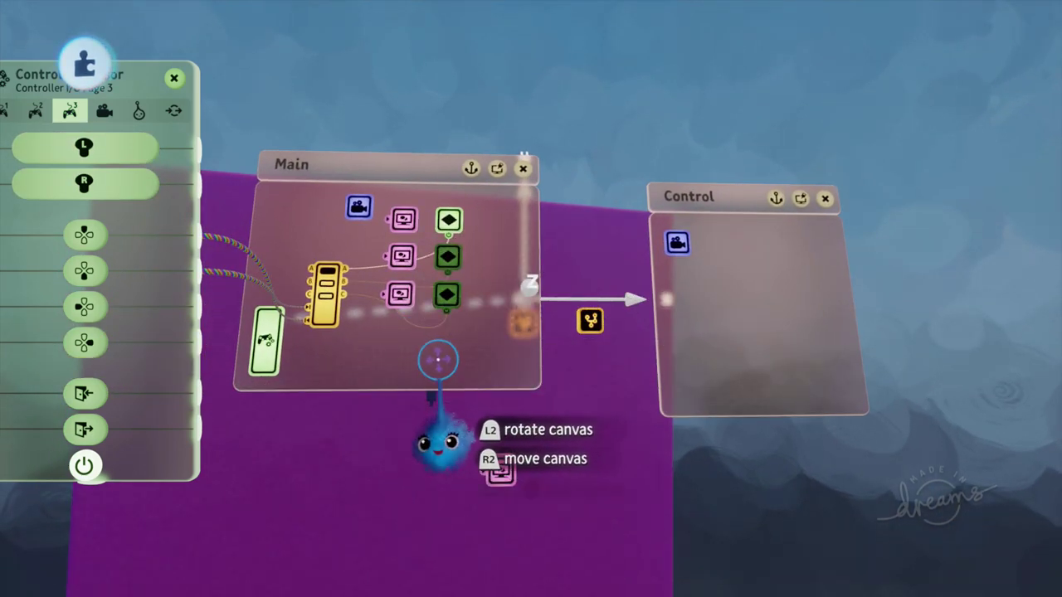
drag(438, 356, 348, 338)
middle_drag(349, 337, 452, 352)
drag(481, 353, 397, 360)
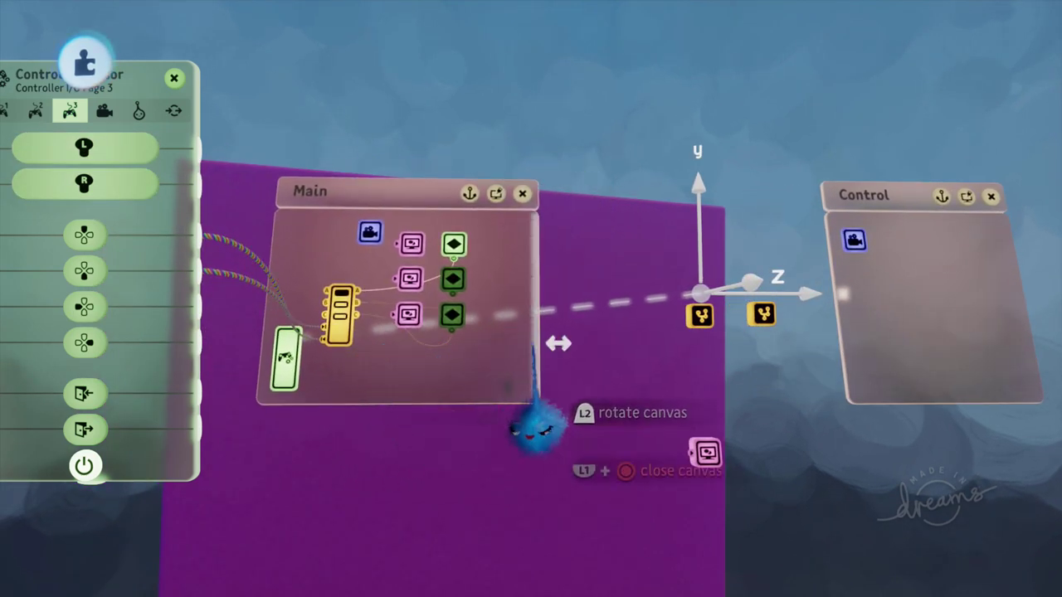
drag(544, 426, 623, 426)
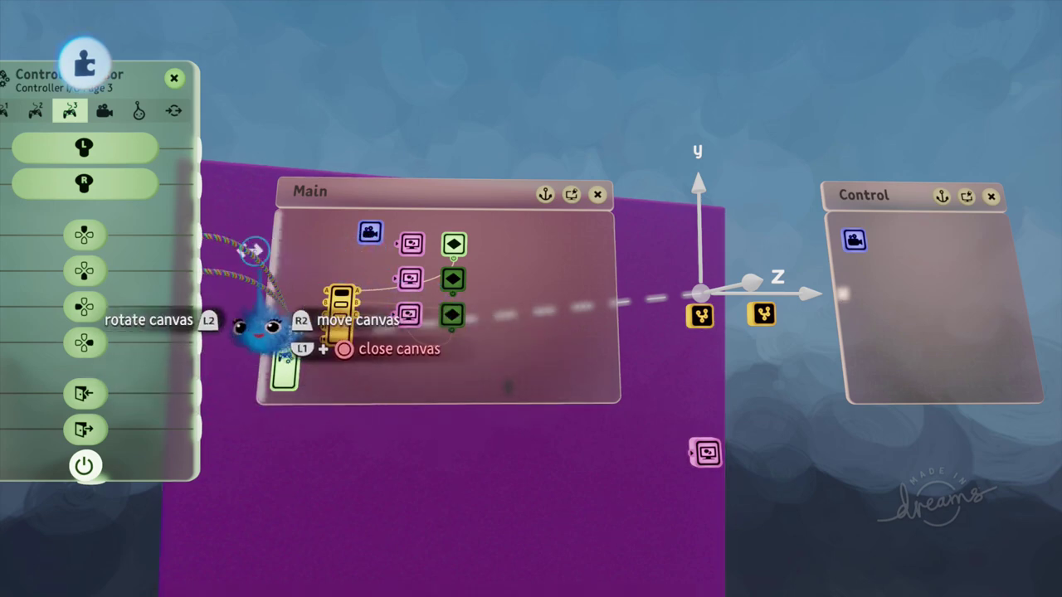
click(174, 78)
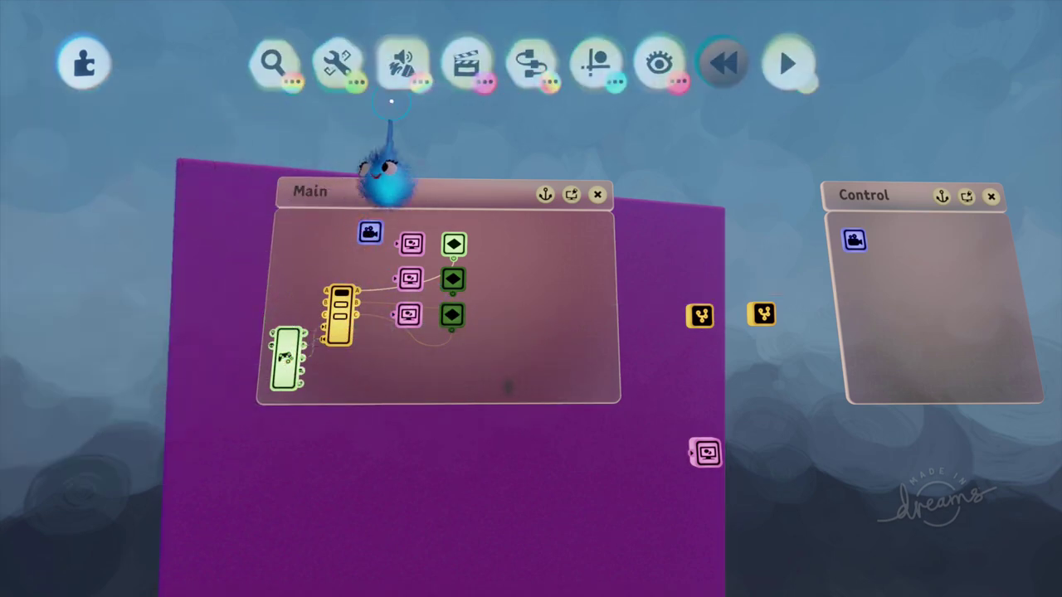
Place three AND gates in a column on the Main canvas, one beside each of the three keyframes
click(530, 63)
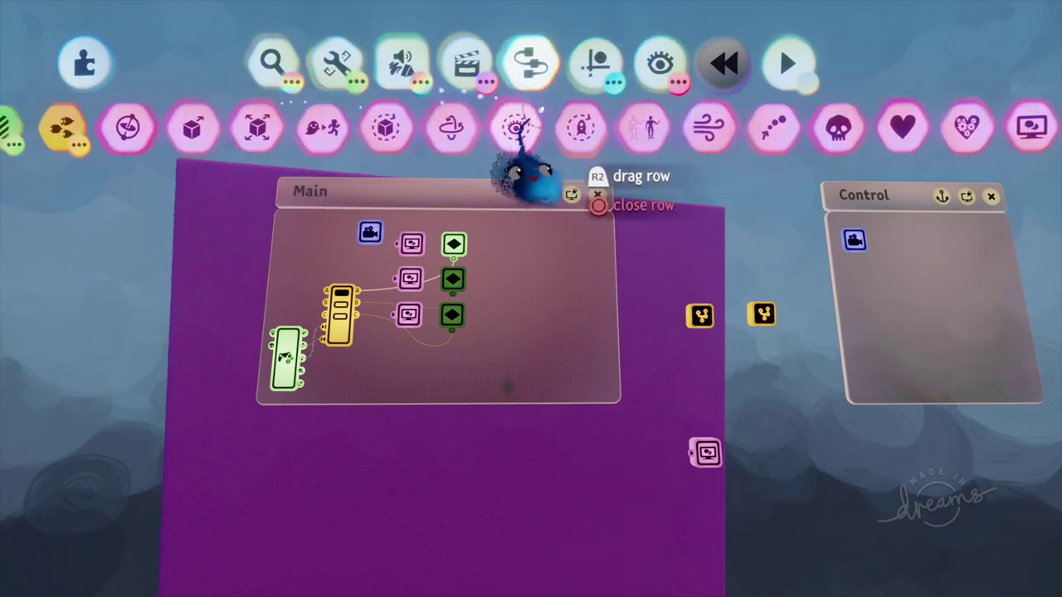
click(131, 128)
click(166, 131)
click(521, 274)
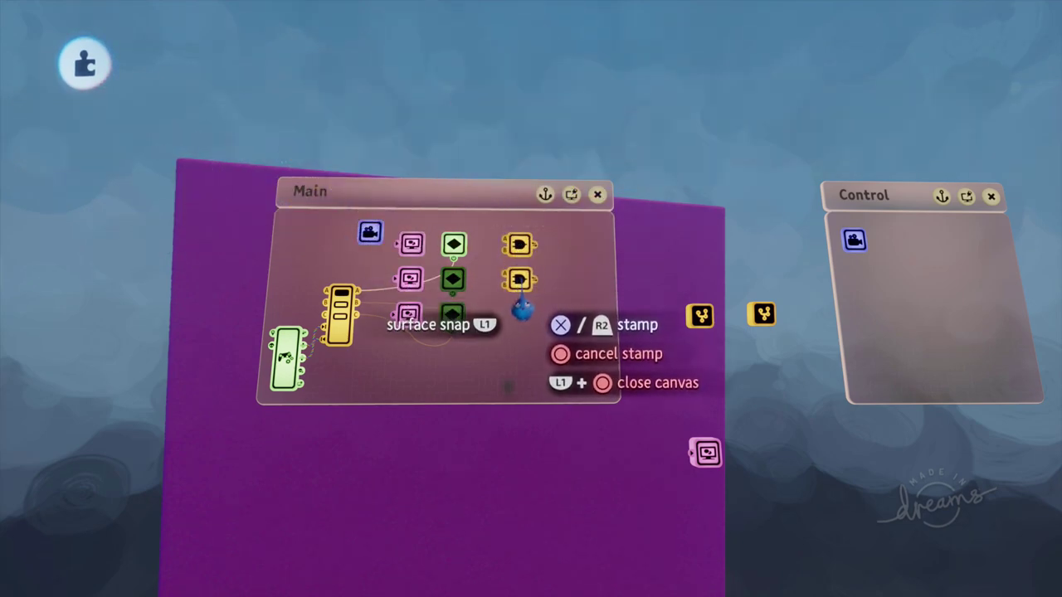
click(524, 307)
click(525, 317)
key(Escape)
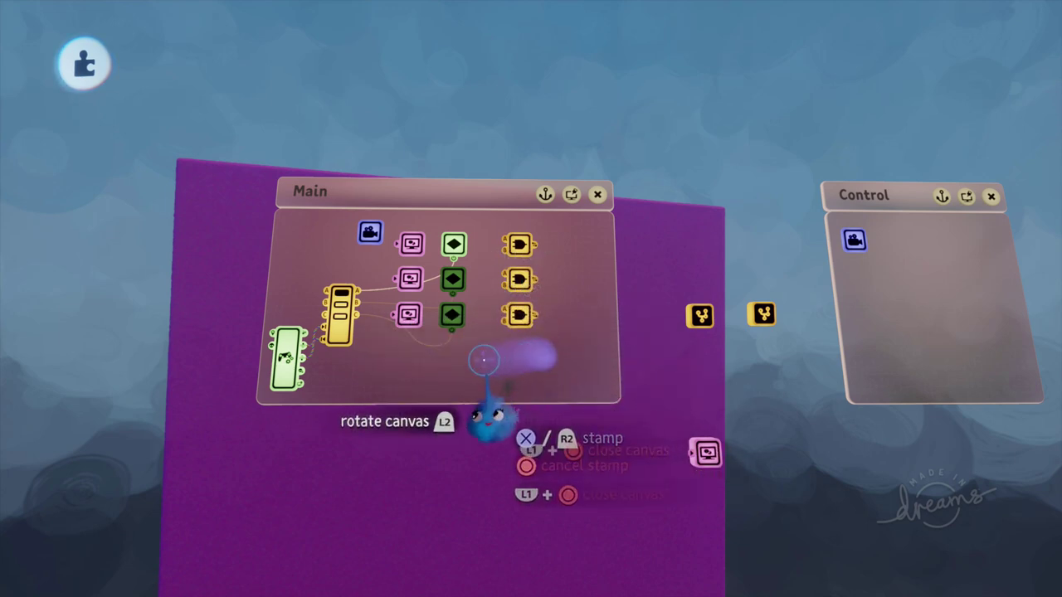
Wire the Selector's outputs A, B and C to input A of the upper, middle and lower AND gates respectively
scroll(431, 357, up, 4)
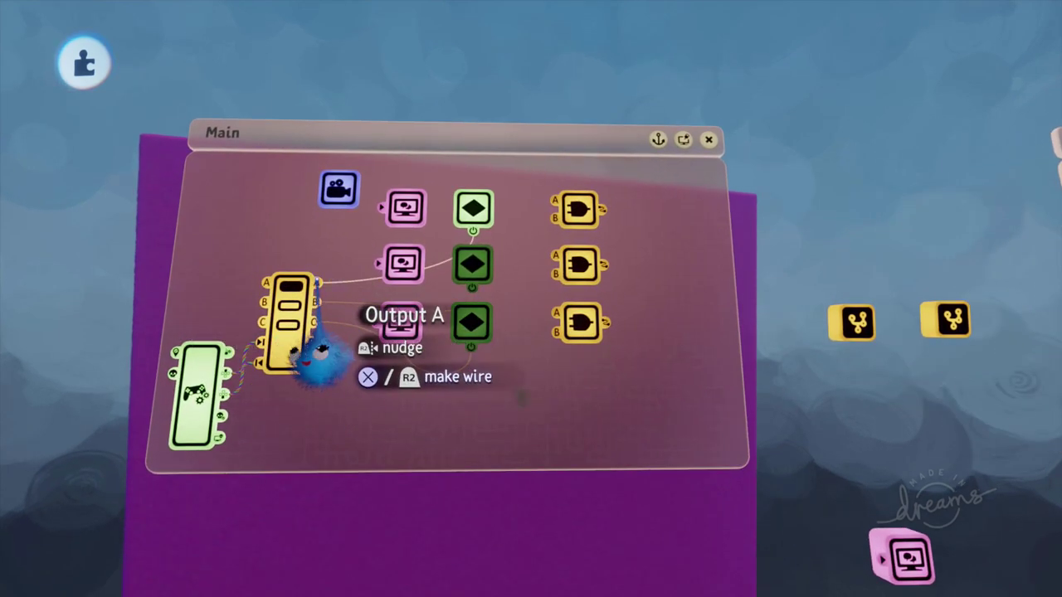
click(320, 354)
click(543, 205)
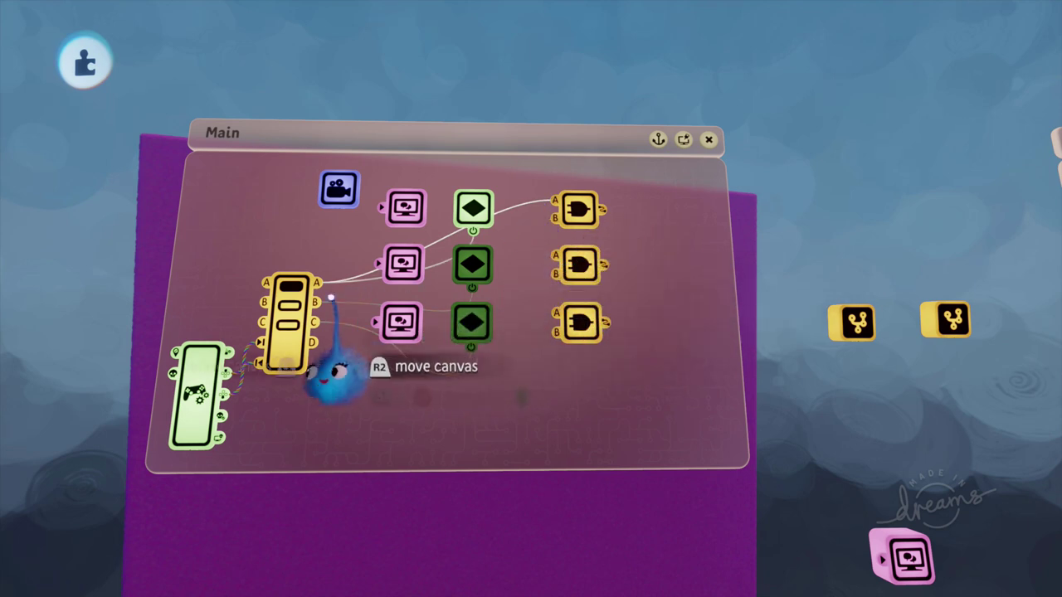
click(316, 303)
click(556, 255)
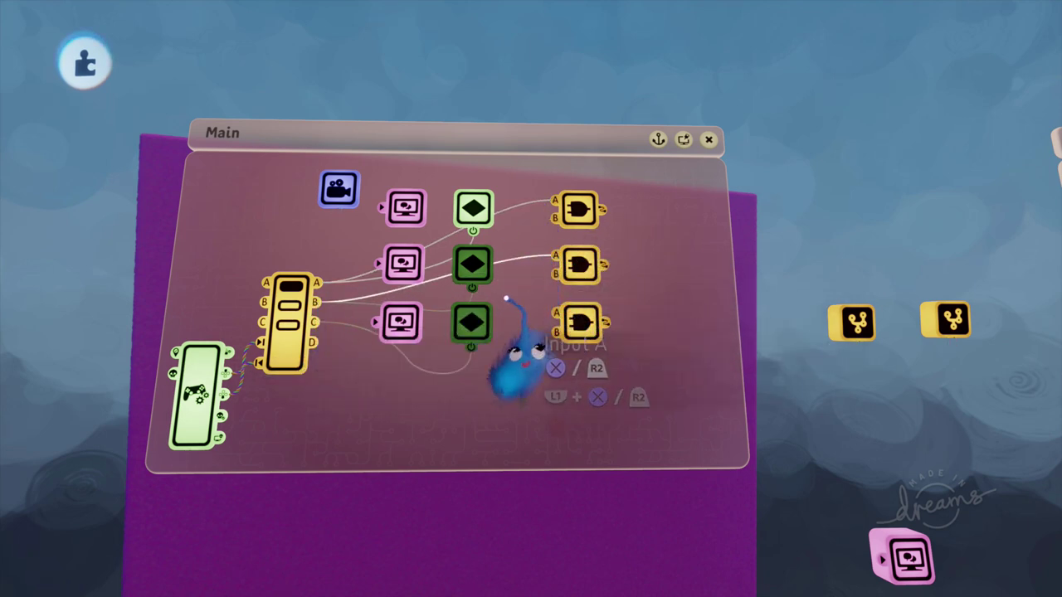
click(315, 322)
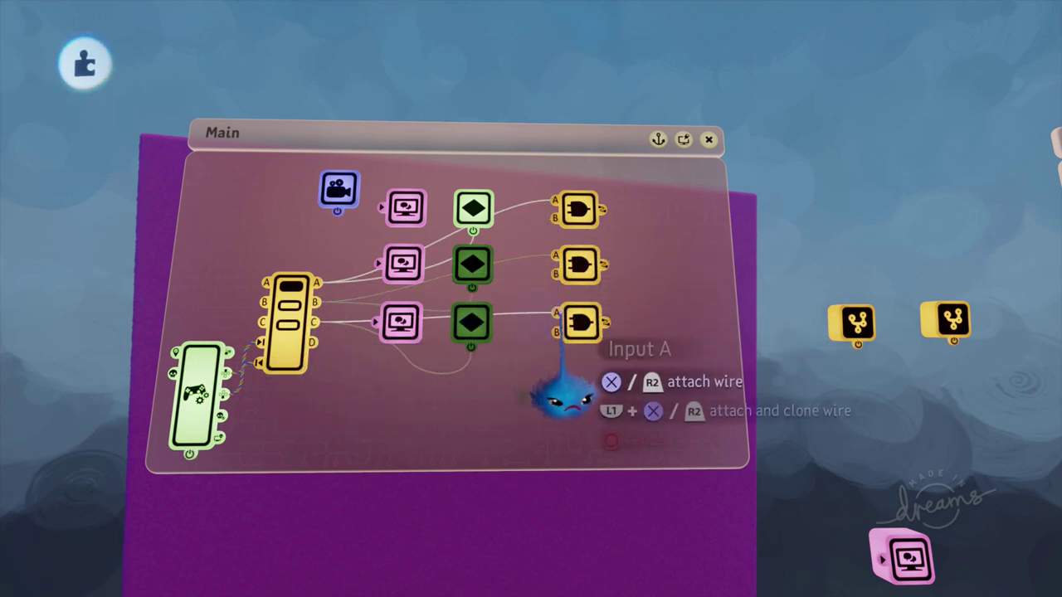
click(549, 400)
Wire the Controller Sensor's Cross Button output to input B of all three AND gates and close the sensor's settings
click(203, 490)
drag(343, 509, 178, 497)
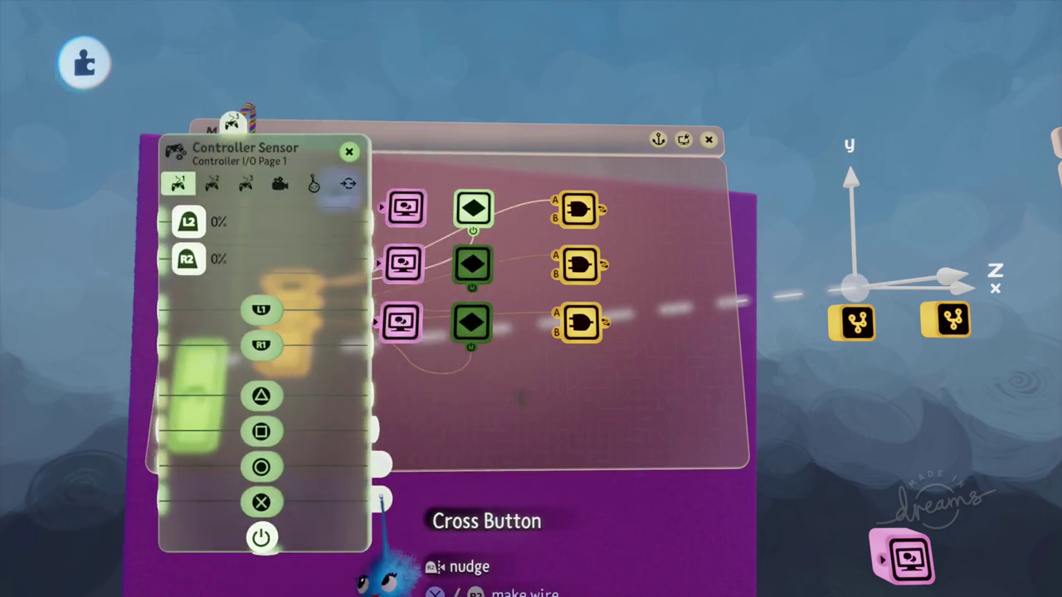
click(380, 498)
click(554, 218)
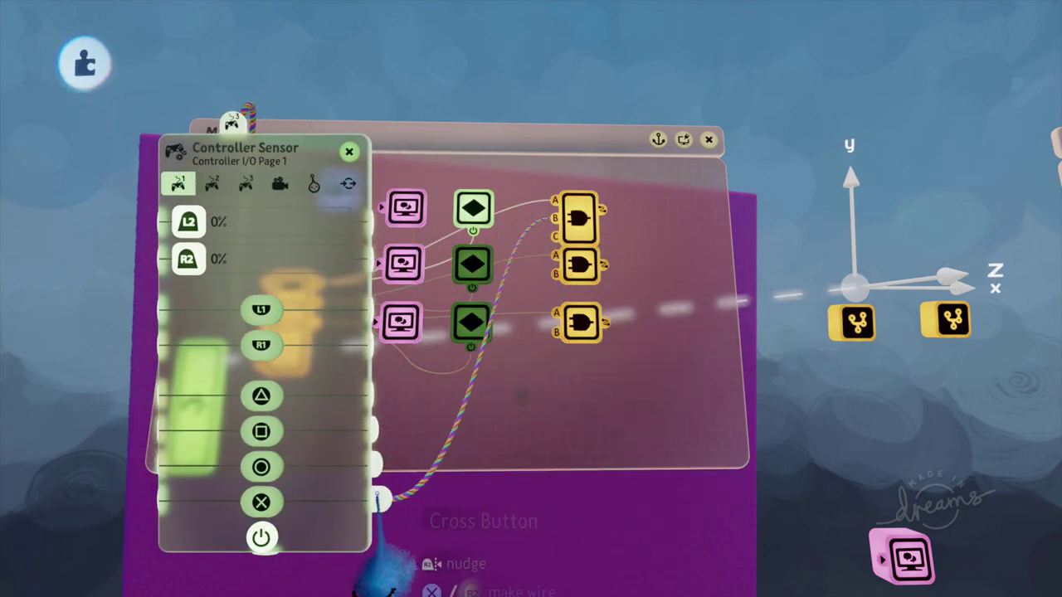
click(380, 498)
click(555, 272)
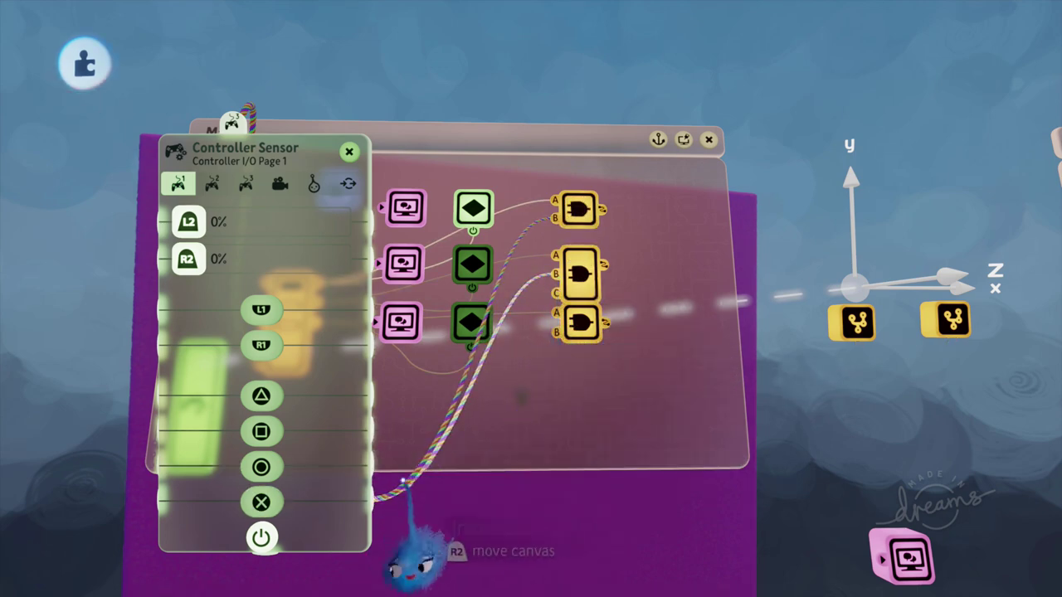
click(379, 498)
click(555, 332)
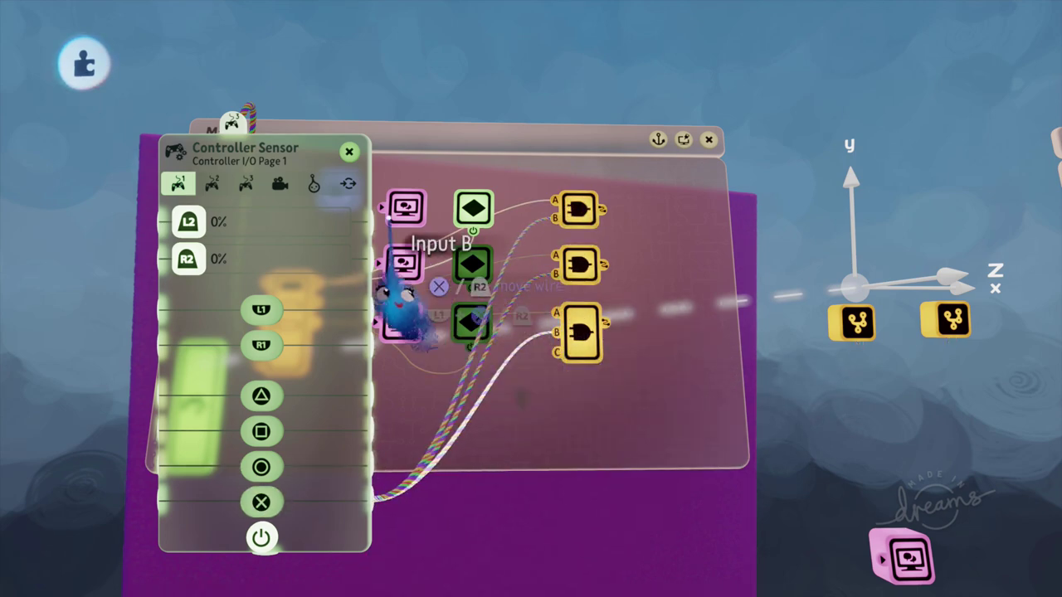
click(348, 151)
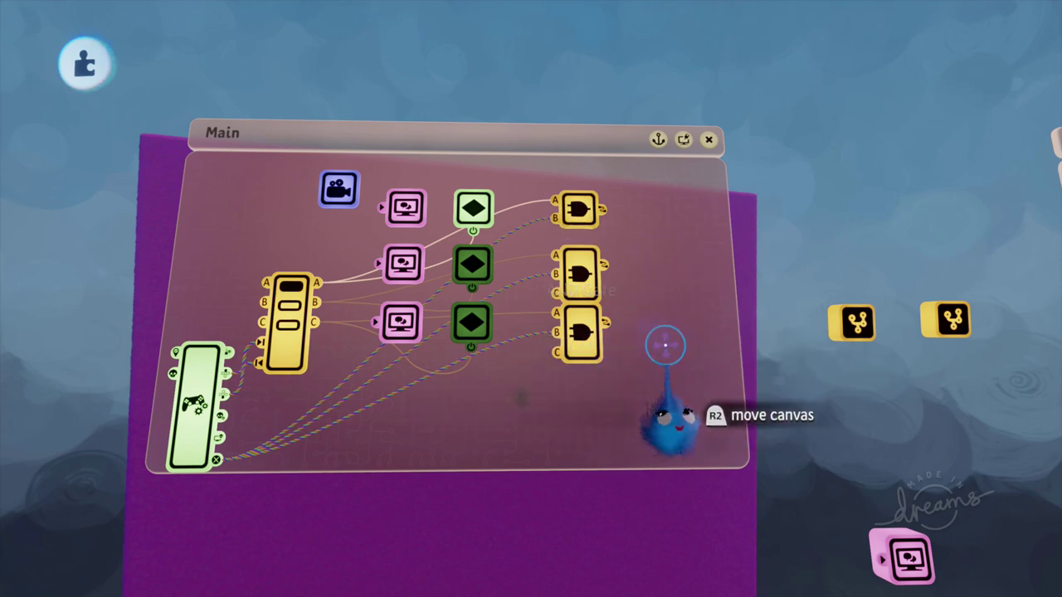
Place two Doorway gadgets on the Main canvas, one beside the upper AND gate and one beside the lower AND gate
middle_drag(661, 343, 461, 340)
scroll(460, 340, up, 2)
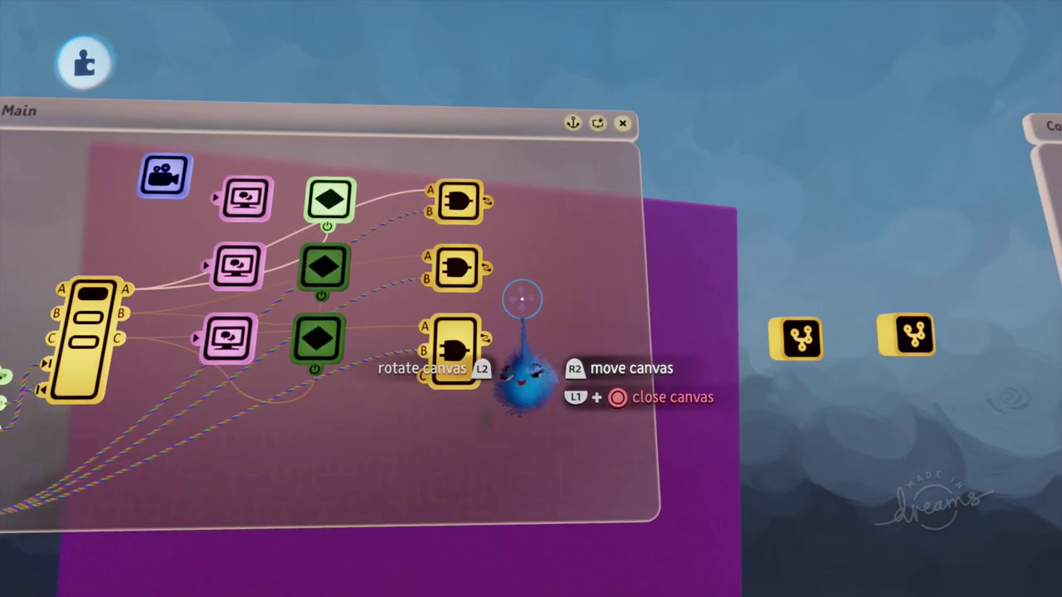
key(Tab)
drag(590, 144, 545, 161)
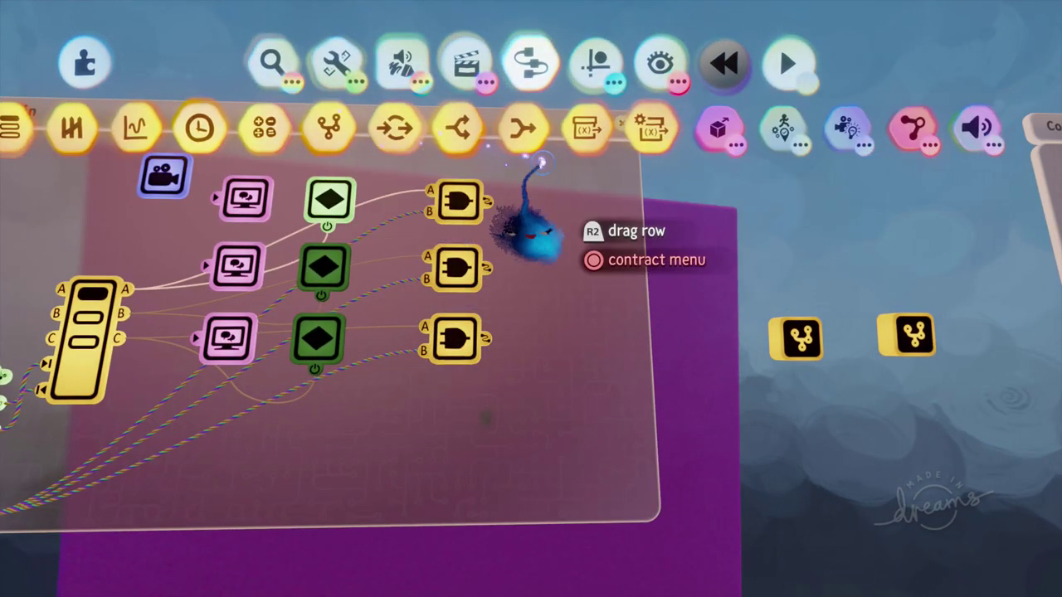
click(726, 133)
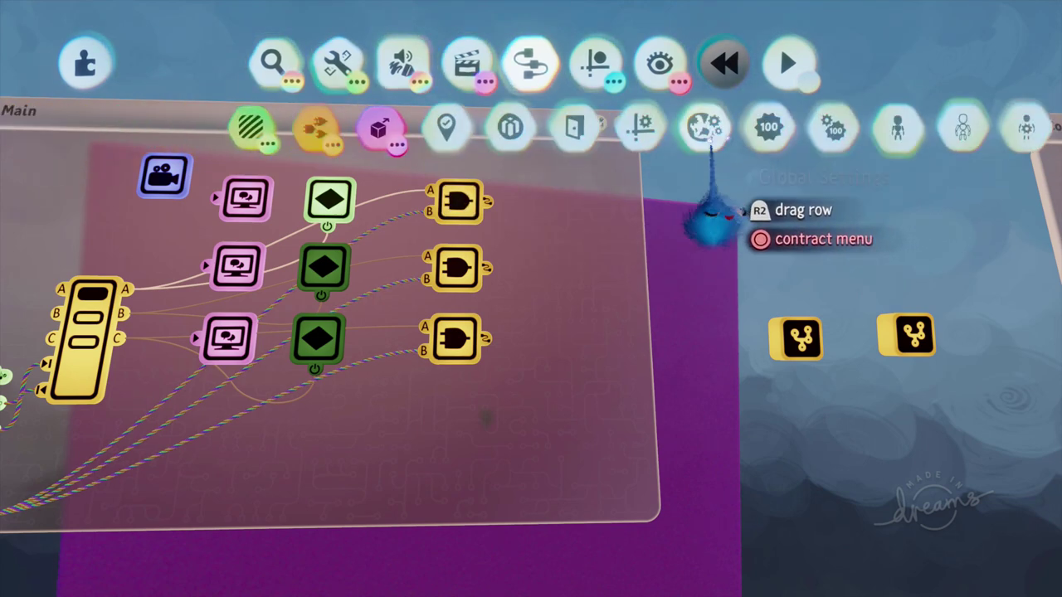
click(573, 125)
click(564, 193)
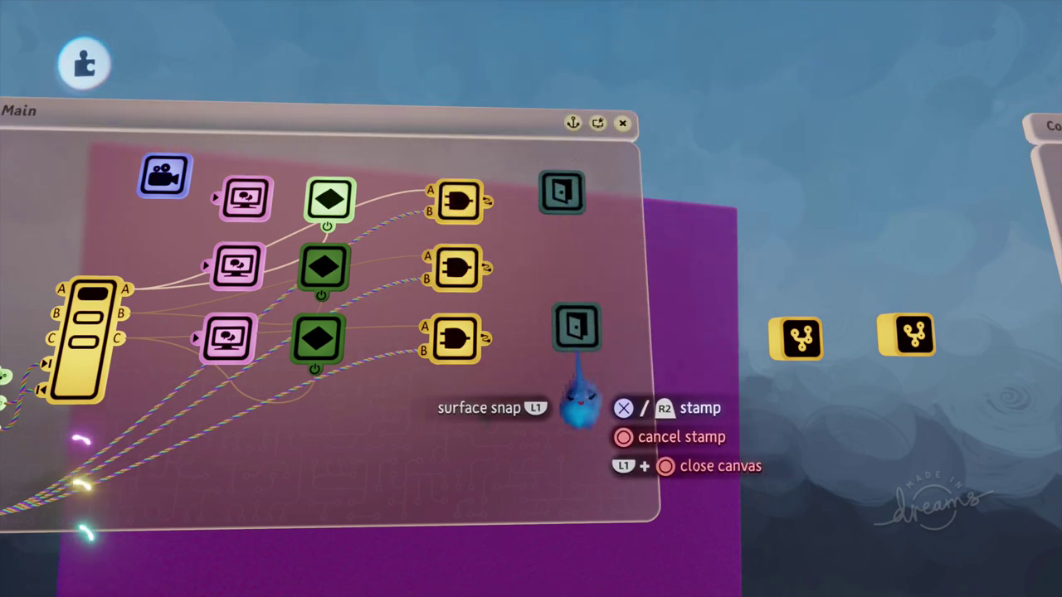
click(566, 338)
key(Escape)
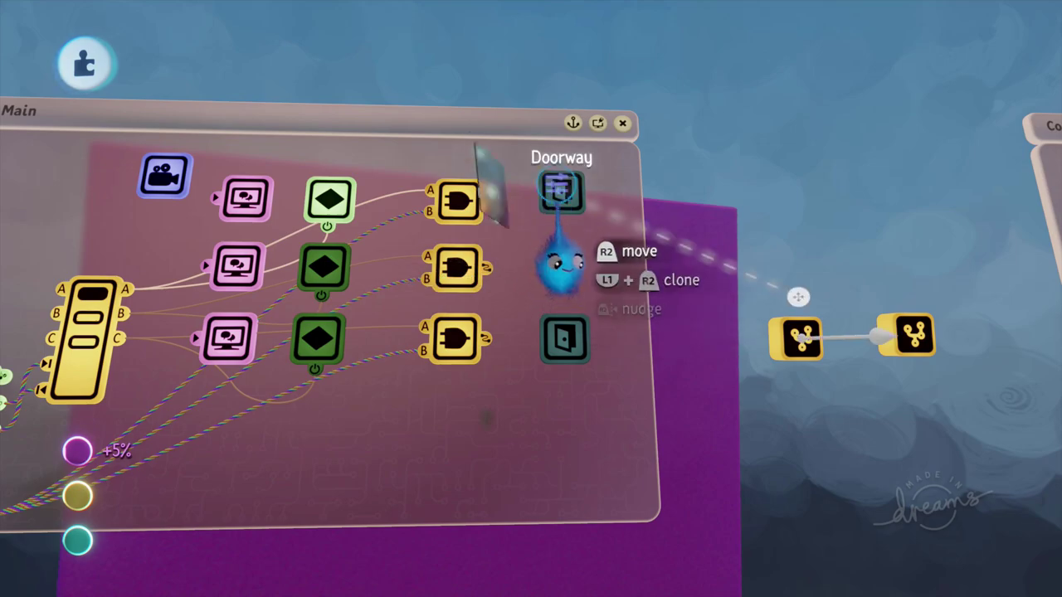
Rename the upper Doorway as START and close its settings
click(321, 103)
key(Left)
key(Left)
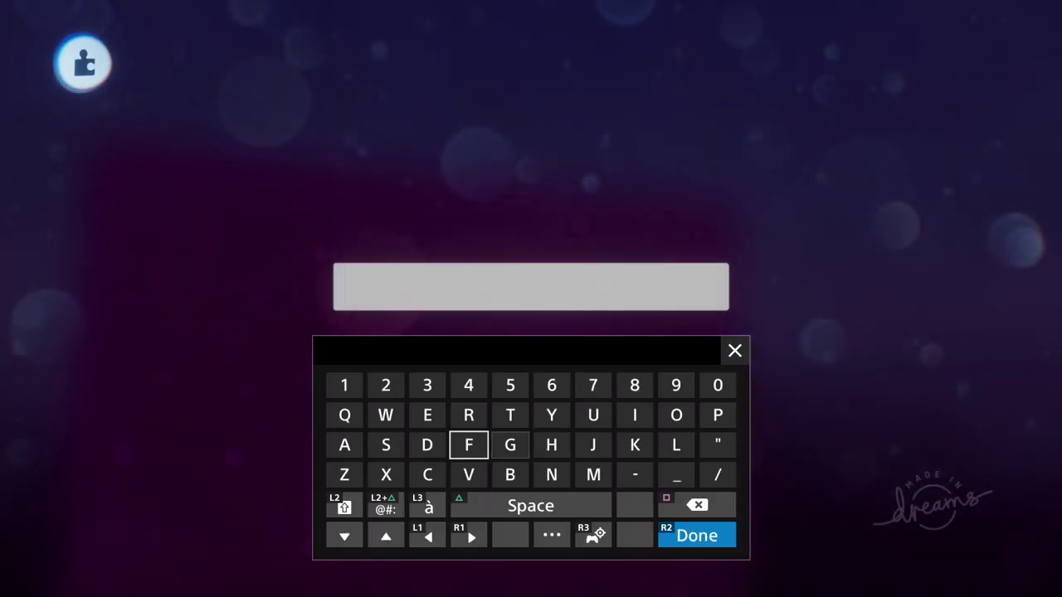
text(START)
key(Return)
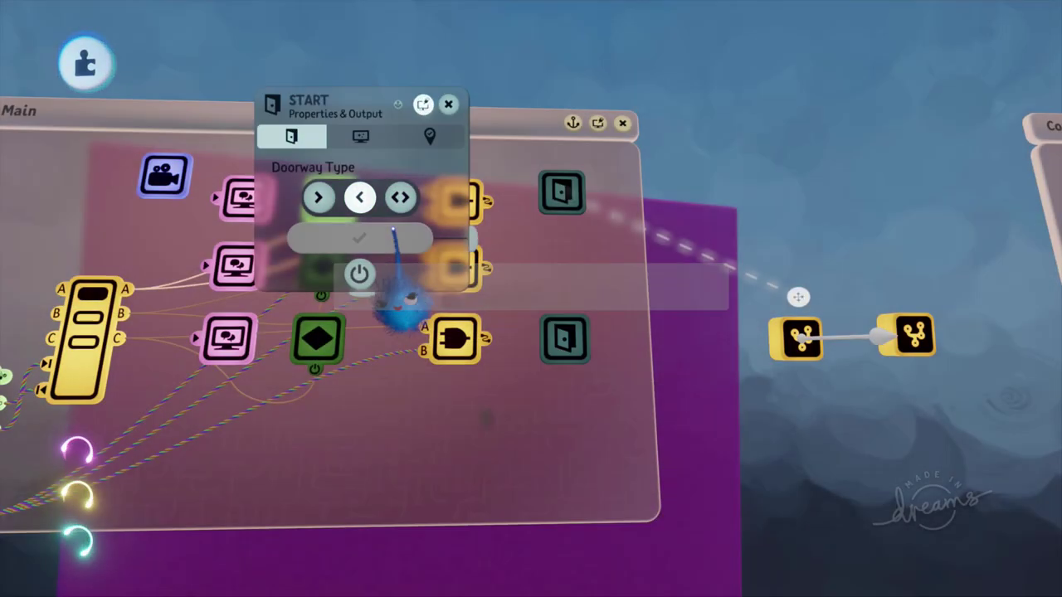
key(Escape)
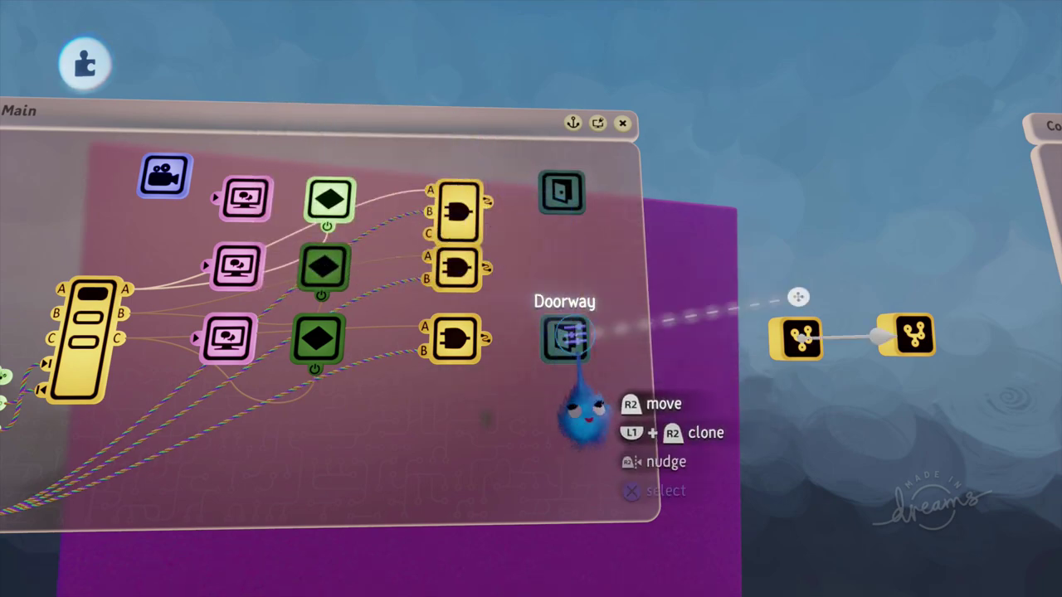
Open the lower Doorway's settings and rename it as EXIT
right_click(564, 339)
click(331, 246)
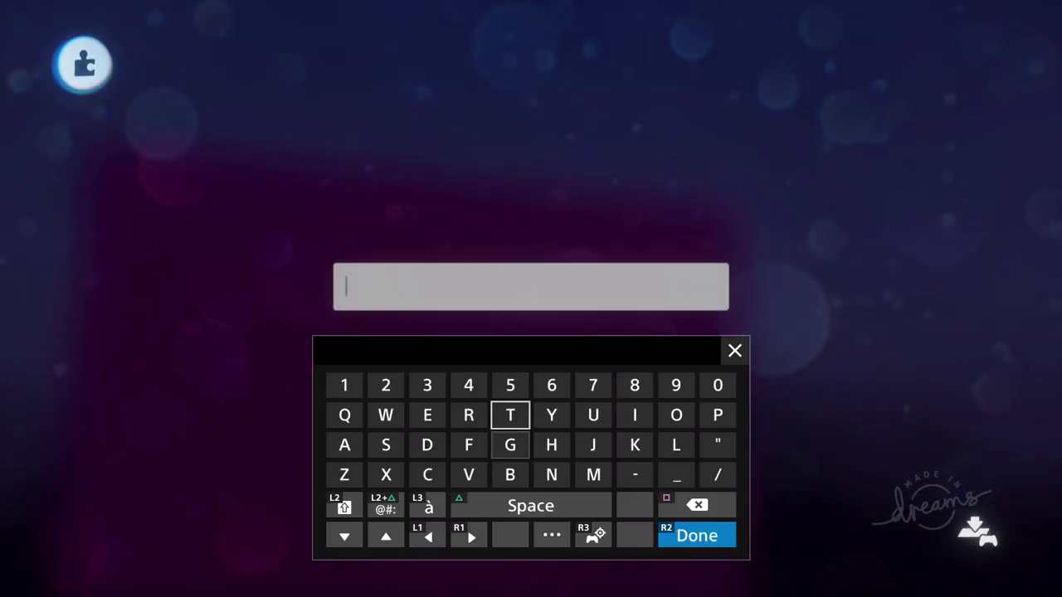
text(EXIT)
key(Return)
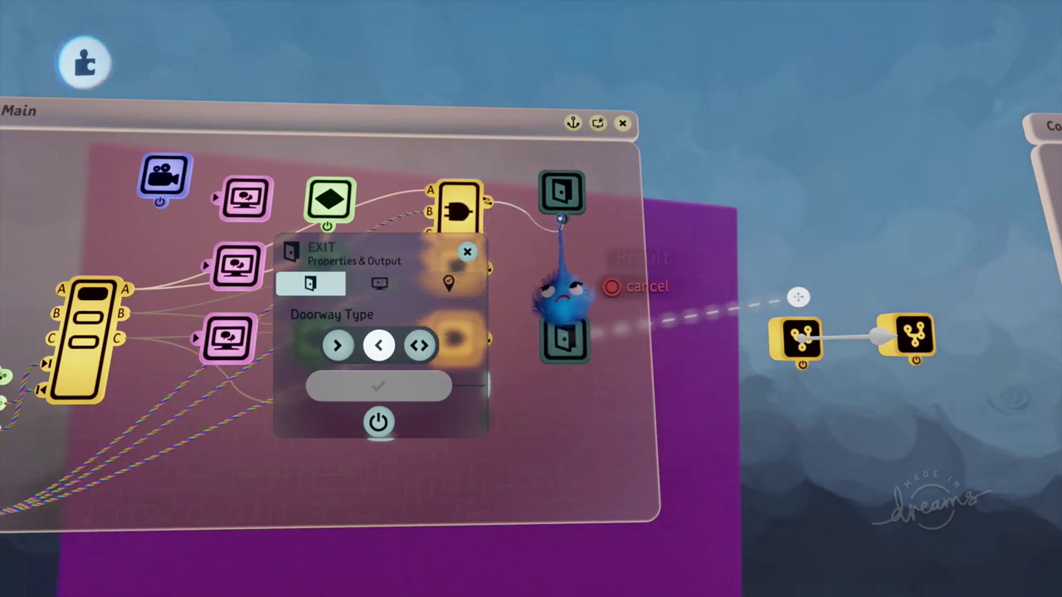
Close the EXIT Doorway's settings and wire the lowest AND gate's output to that Doorway's power port
click(466, 250)
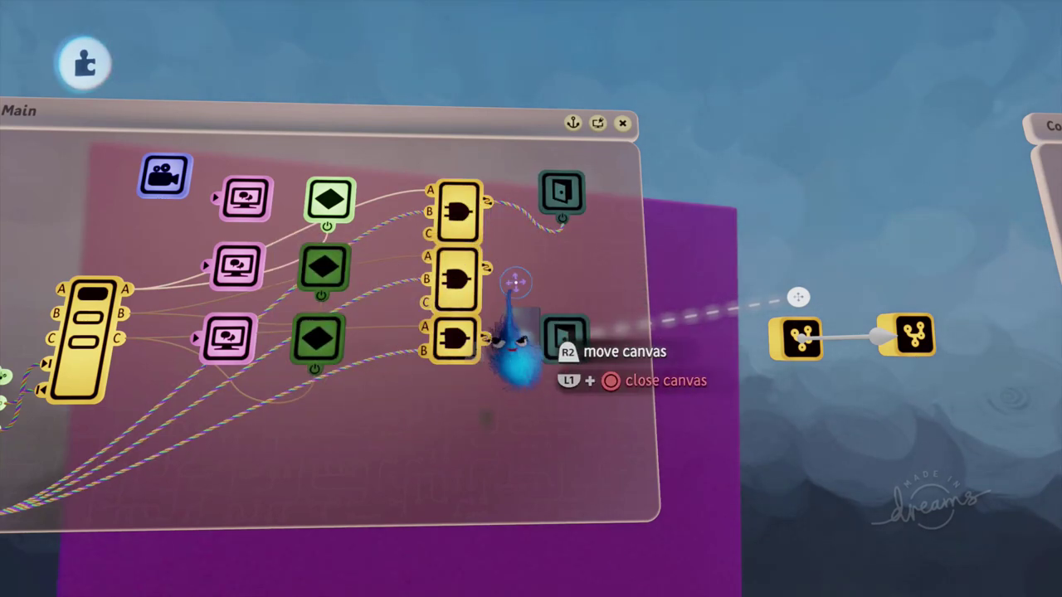
click(487, 338)
click(561, 366)
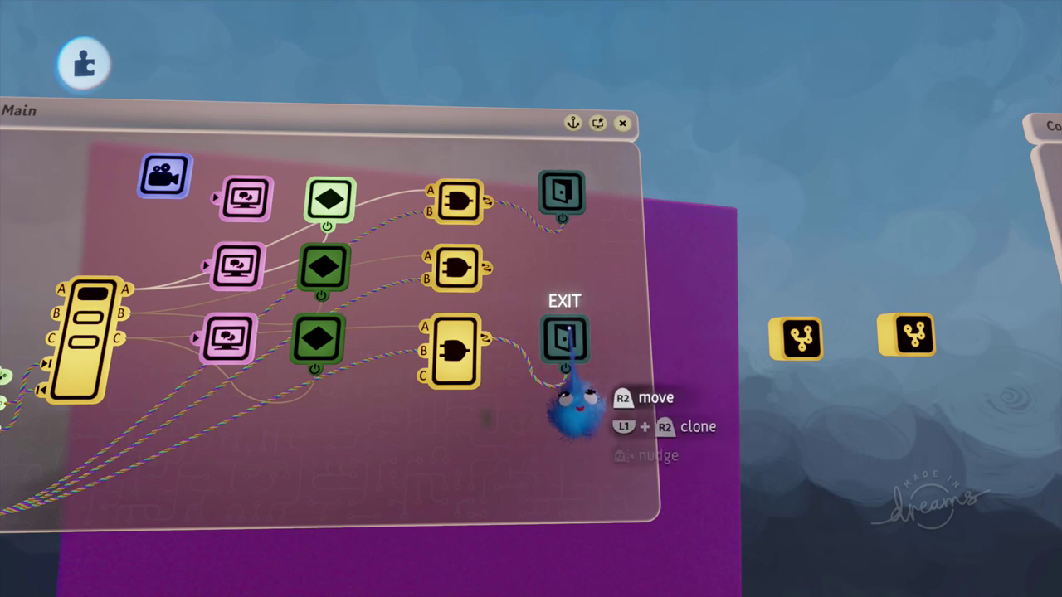
Place a new Microchip in the scene beside the Main canvas
scroll(477, 352, down, 5)
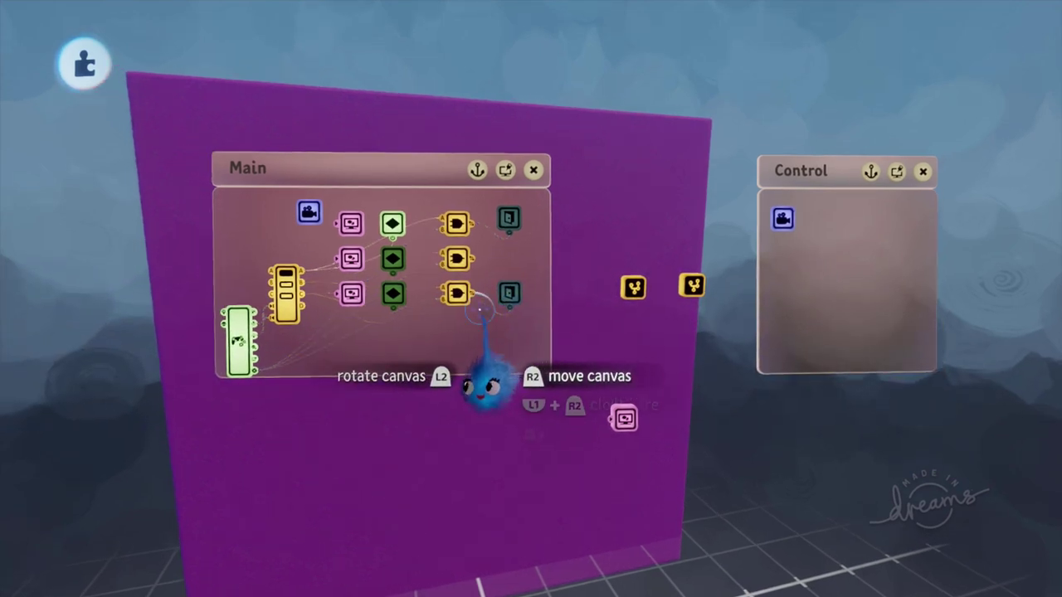
key(Tab)
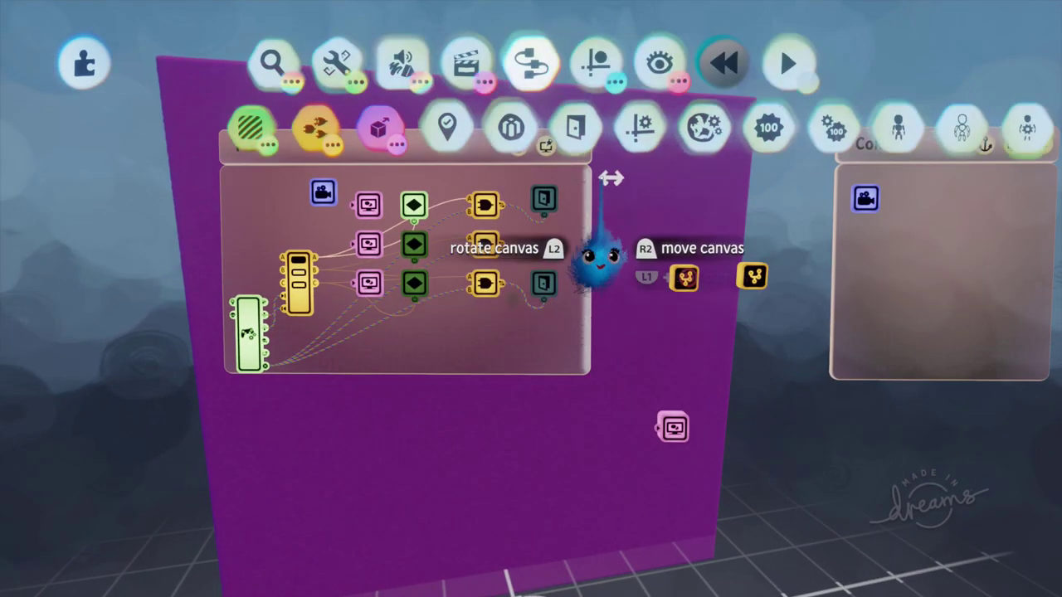
click(316, 127)
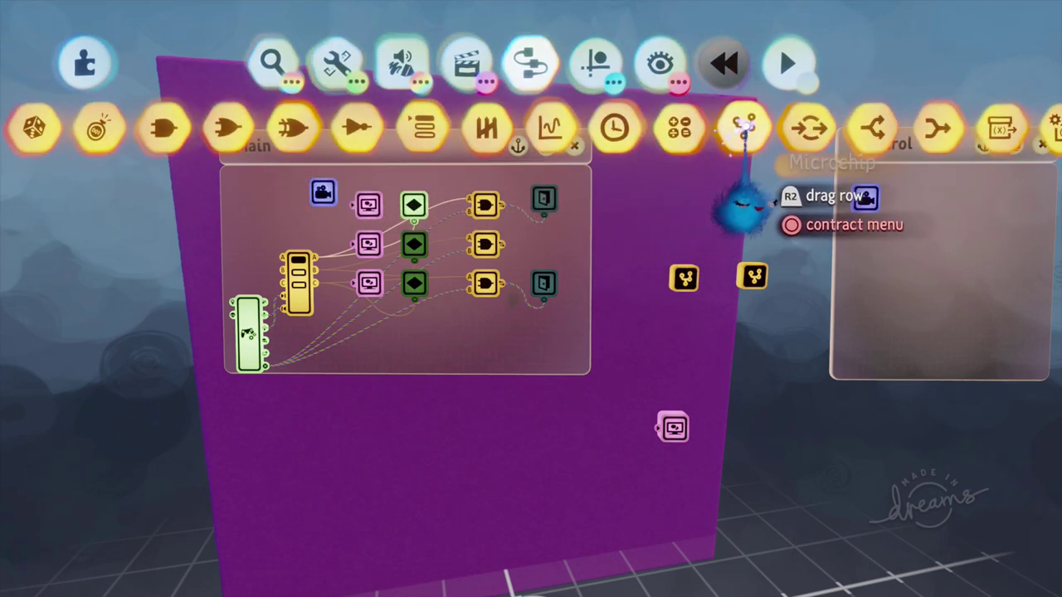
click(746, 128)
click(324, 238)
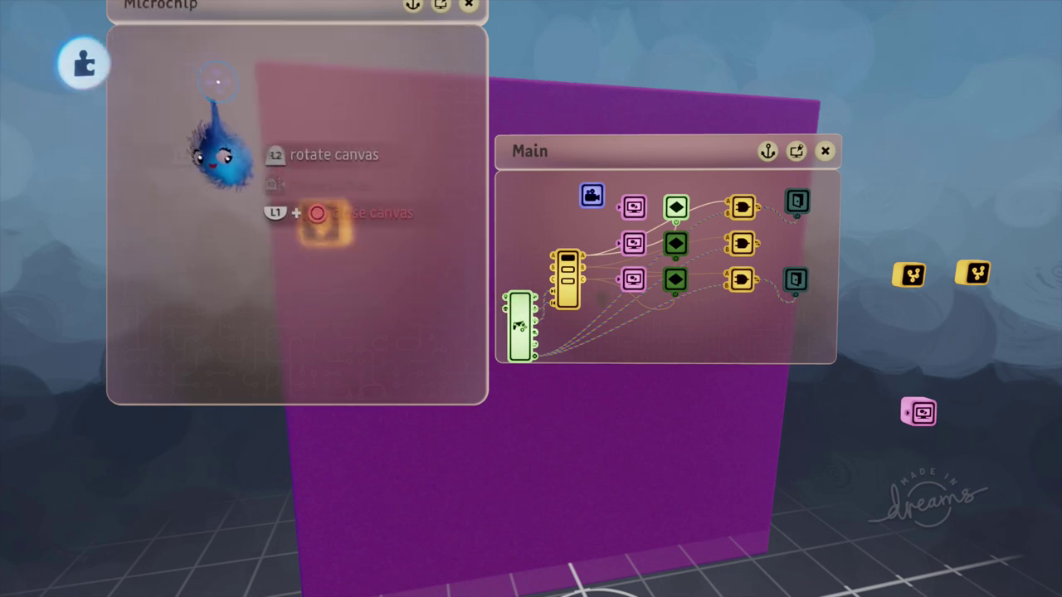
Rename the new Microchip as Master and close its settings
click(311, 219)
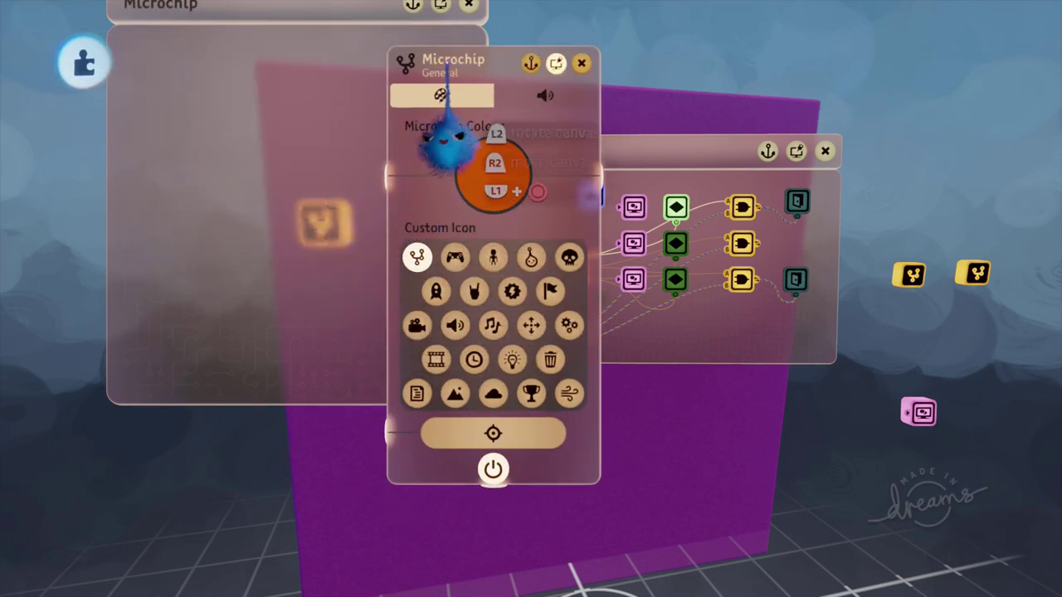
click(440, 68)
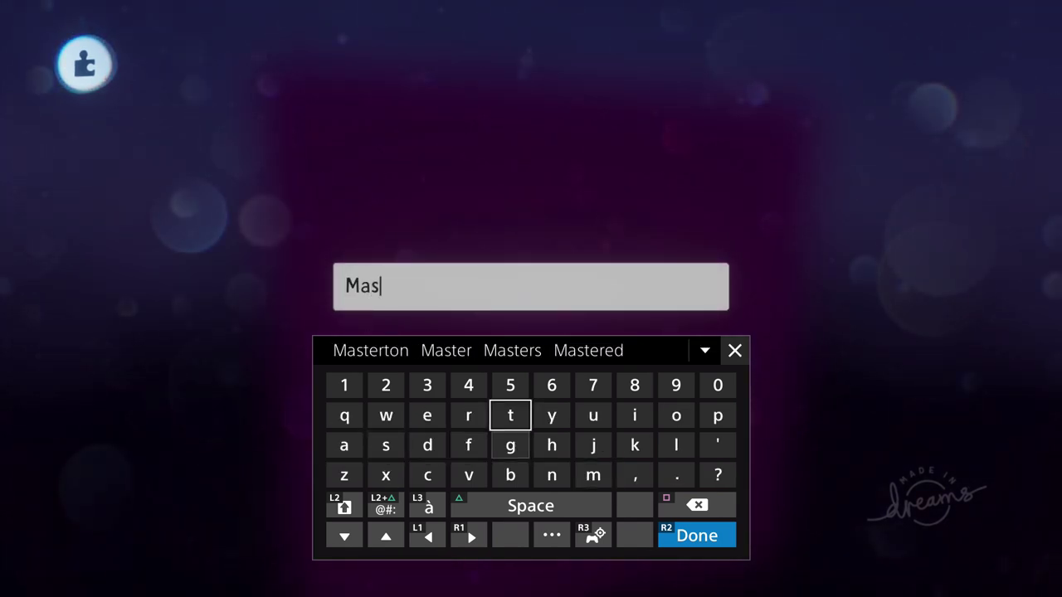
text(Master)
key(Return)
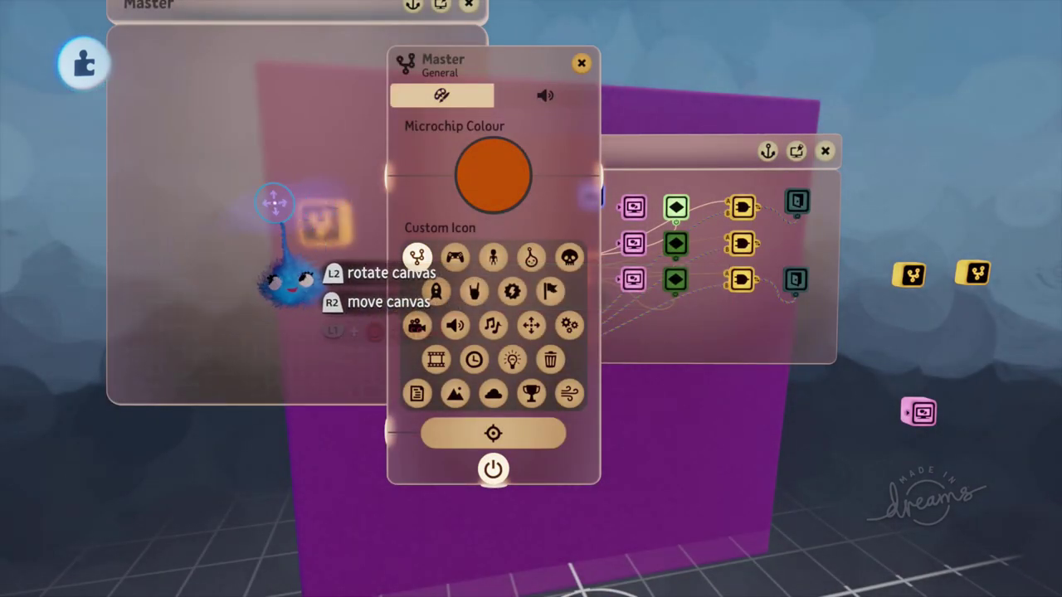
click(581, 63)
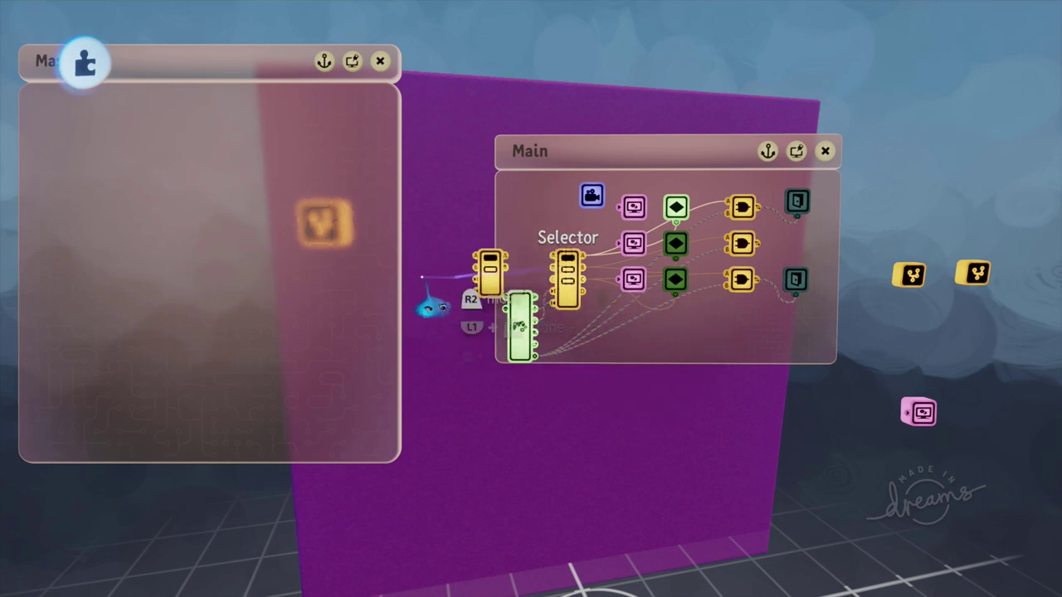
Place a two-output Selector on the Master canvas and wire its output A to the Main microchip's power port
drag(399, 278, 241, 274)
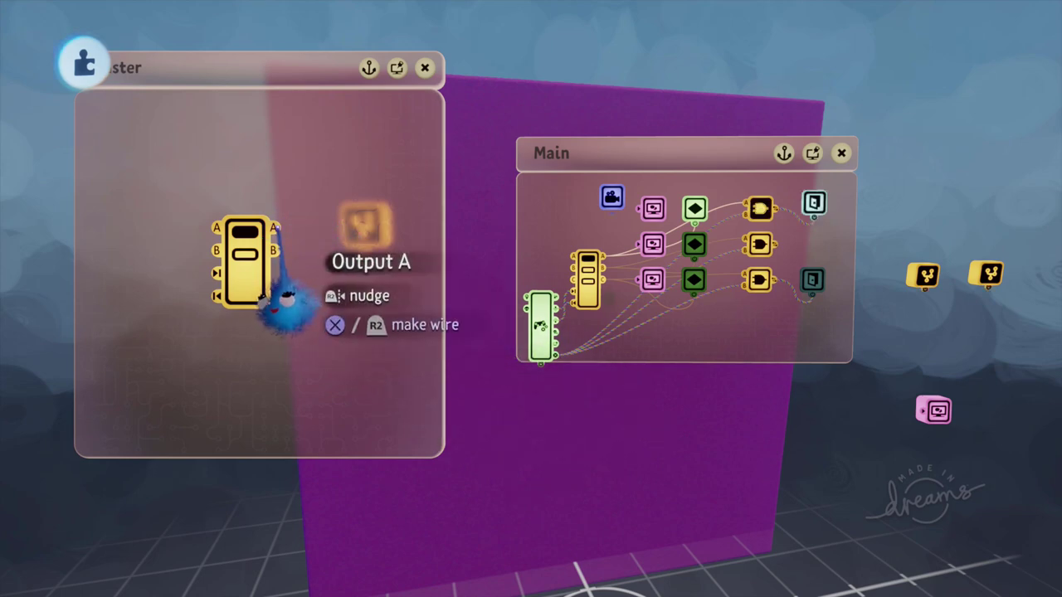
drag(281, 228, 697, 282)
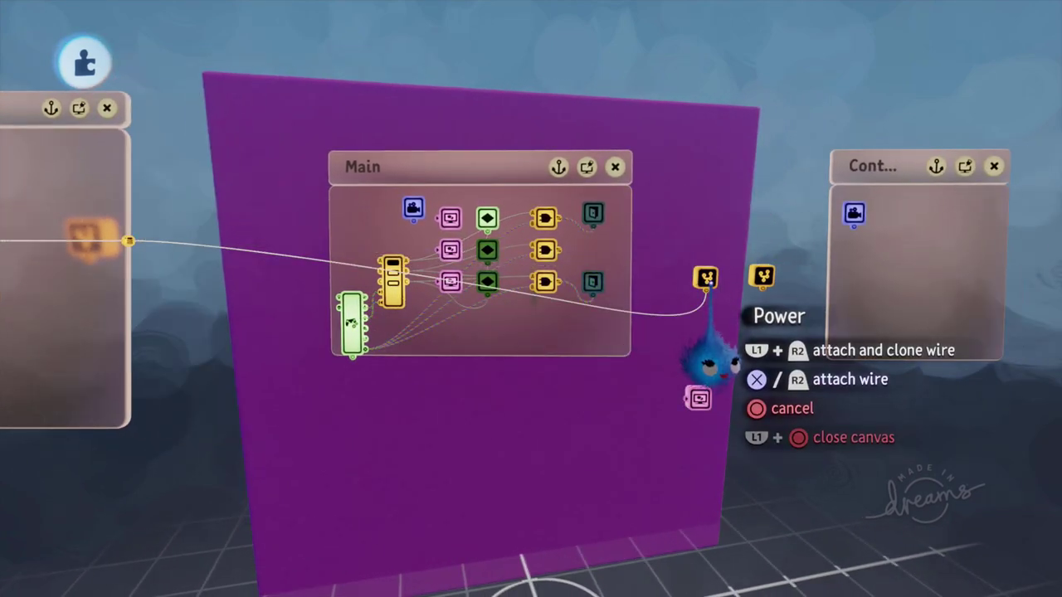
click(705, 280)
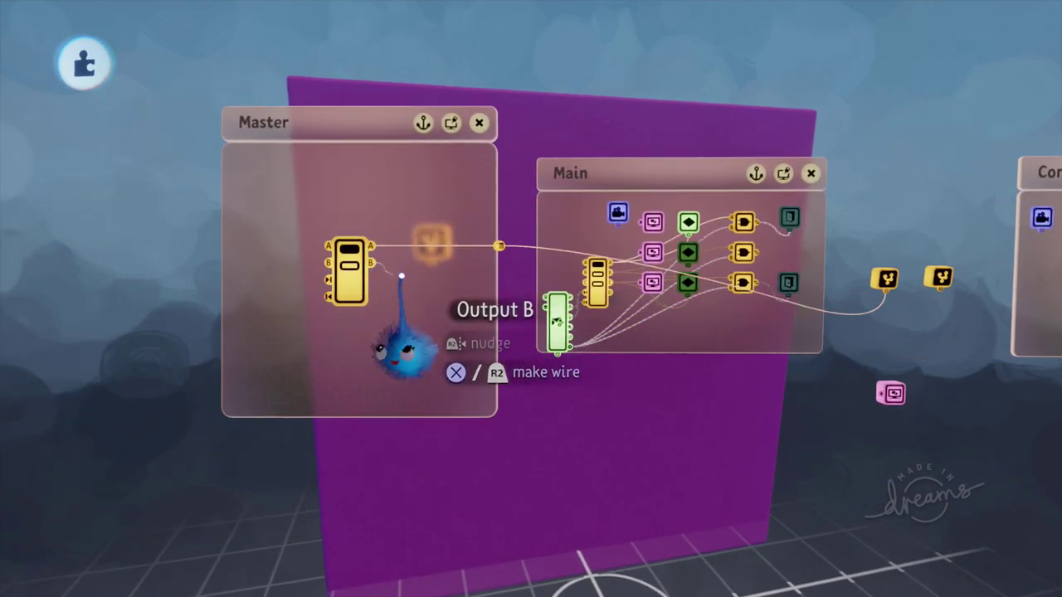
Wire the Master Selector's output B to the Control microchip's power, and the middle AND gate's output to an input of that Selector
drag(411, 276, 584, 280)
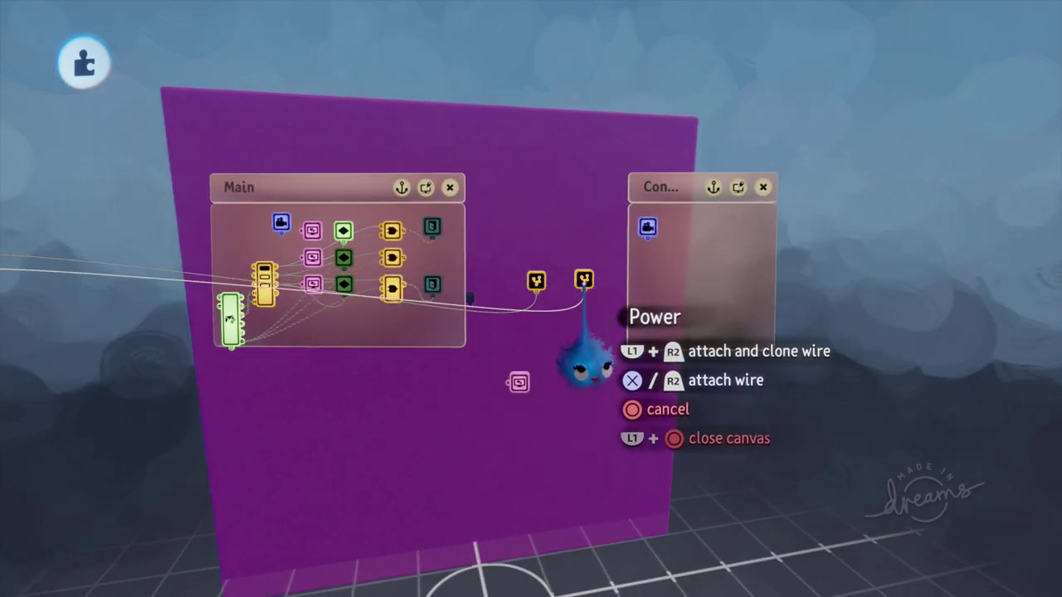
click(584, 283)
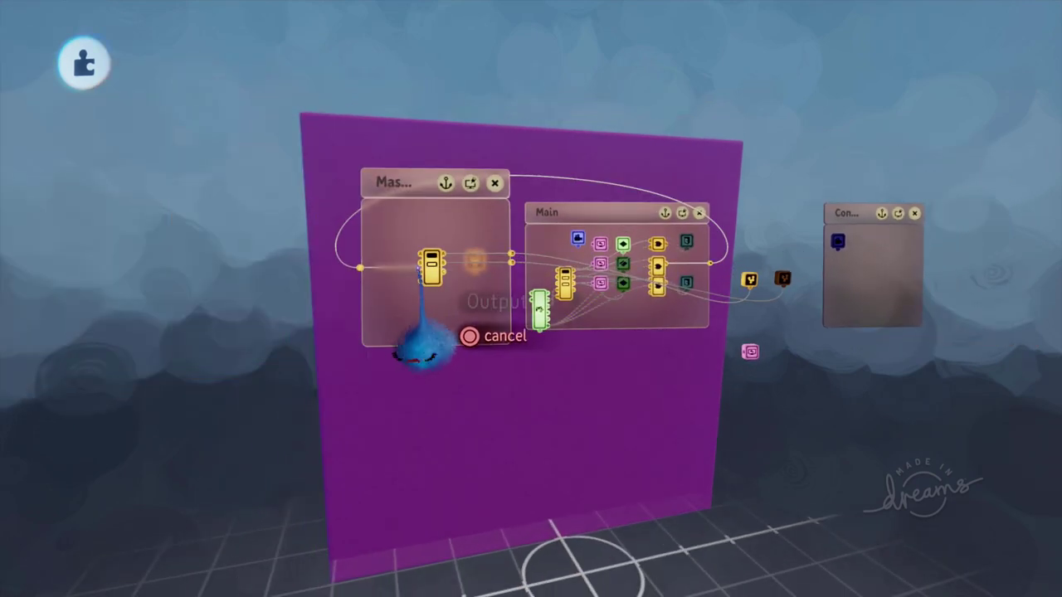
click(424, 272)
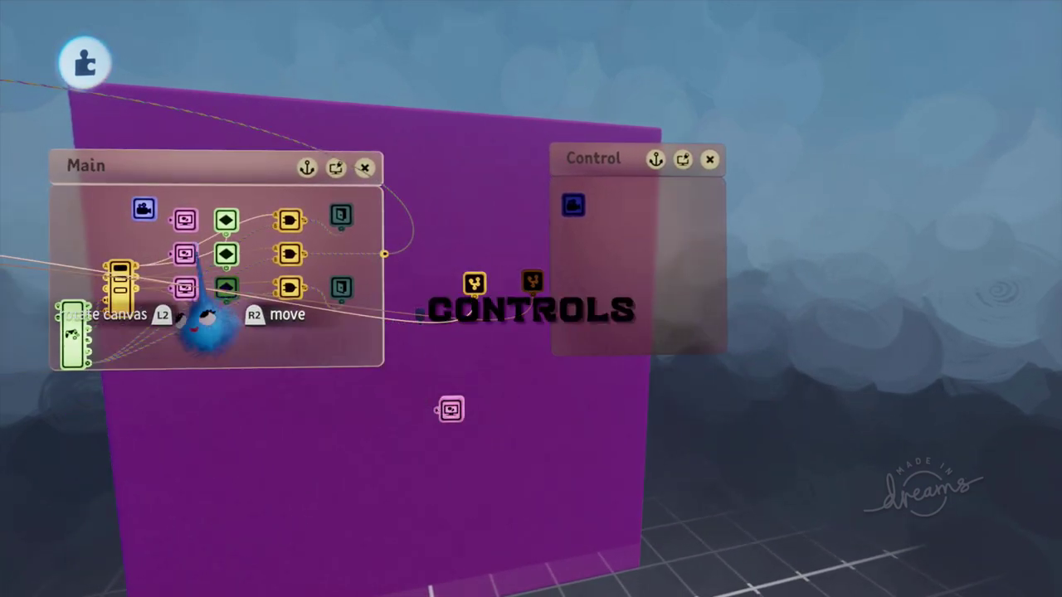
Clone the START Text Displayer from Main onto the Control canvas and clone it again directly below
drag(182, 219, 406, 229)
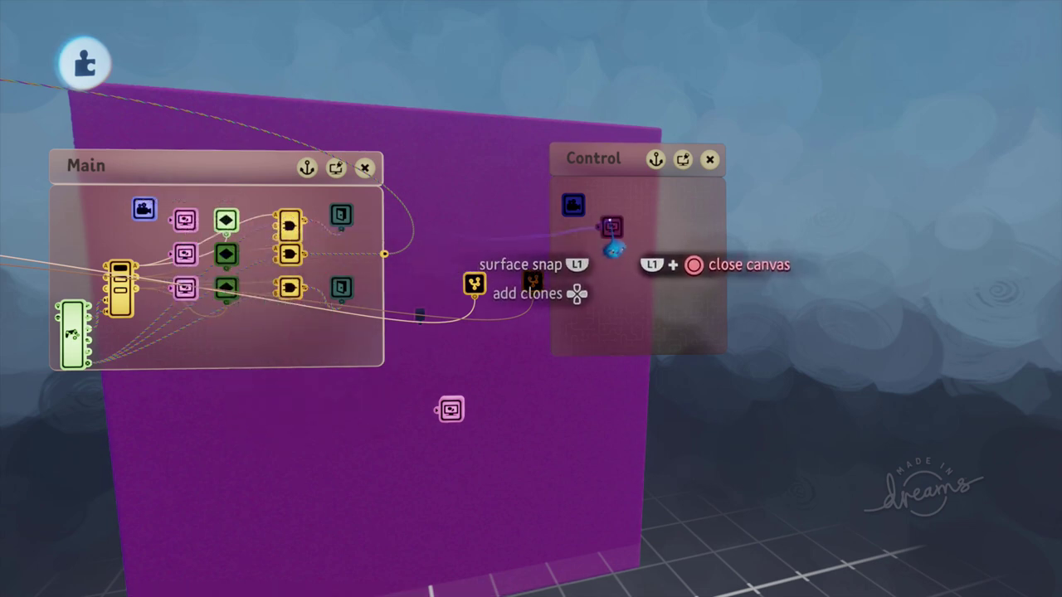
drag(617, 246, 634, 249)
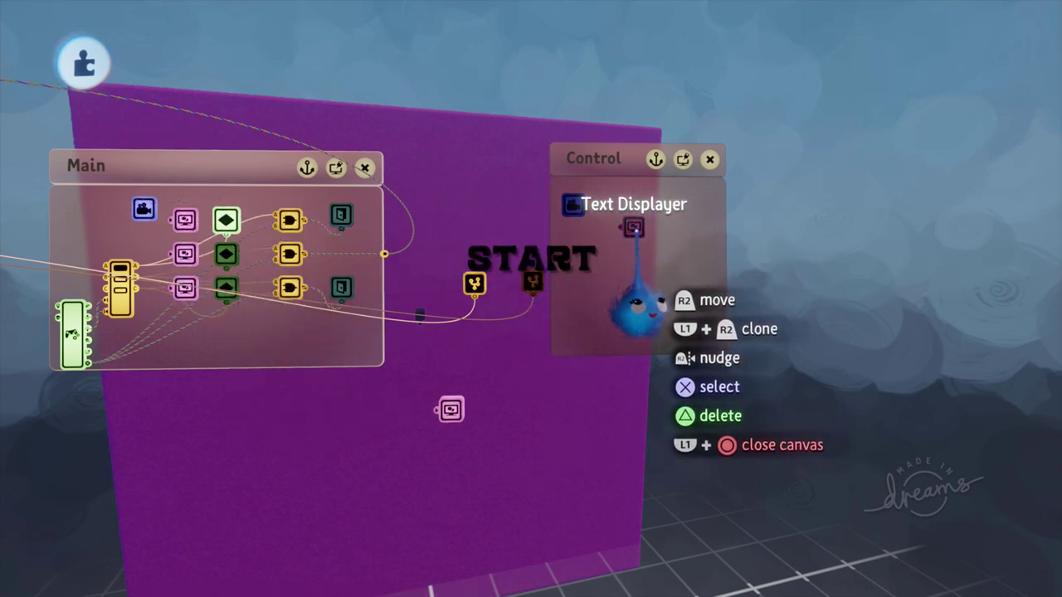
drag(634, 224, 636, 262)
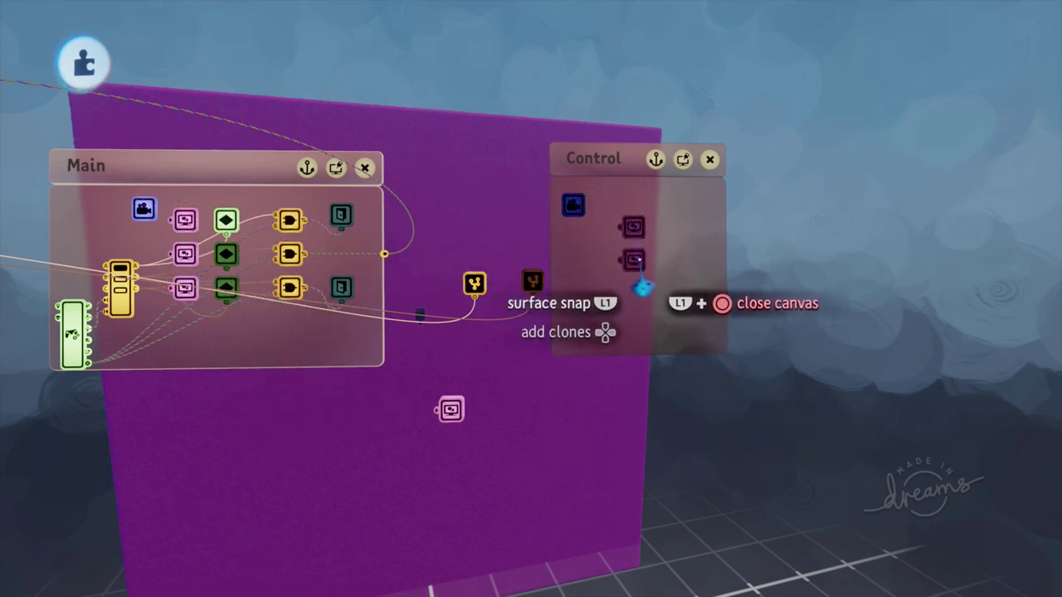
Change the text of the Control canvas's upper Text Displayer to CONTROLS
click(633, 227)
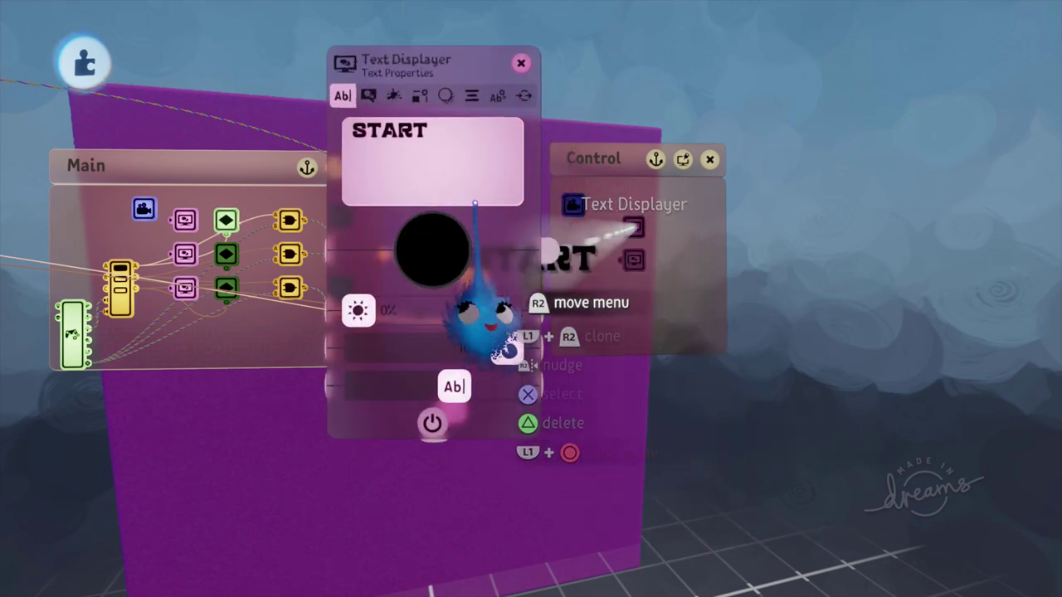
click(450, 150)
key(BackSpace)
key(BackSpace)
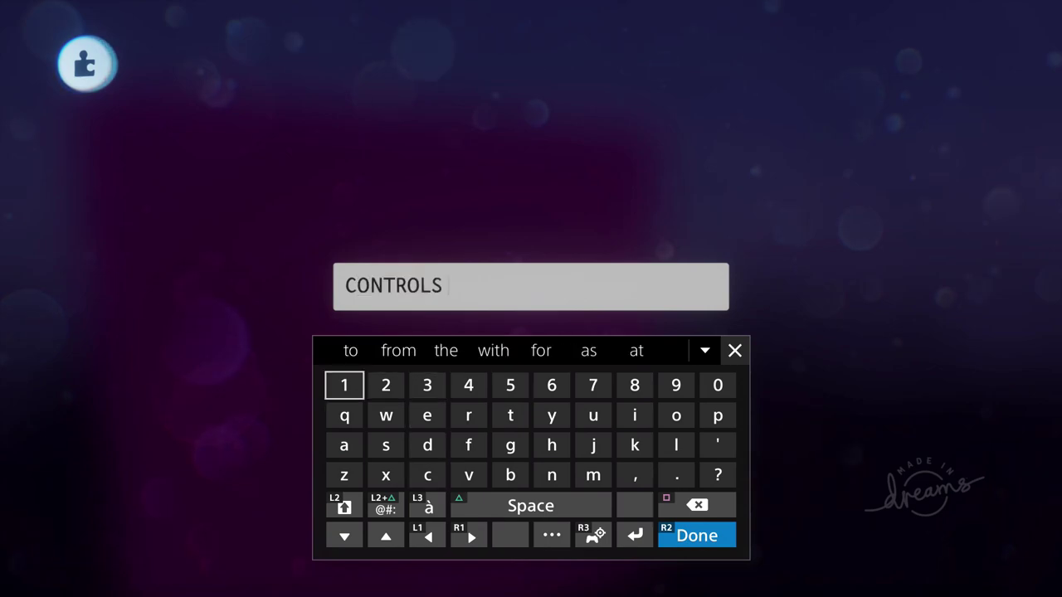
key(Return)
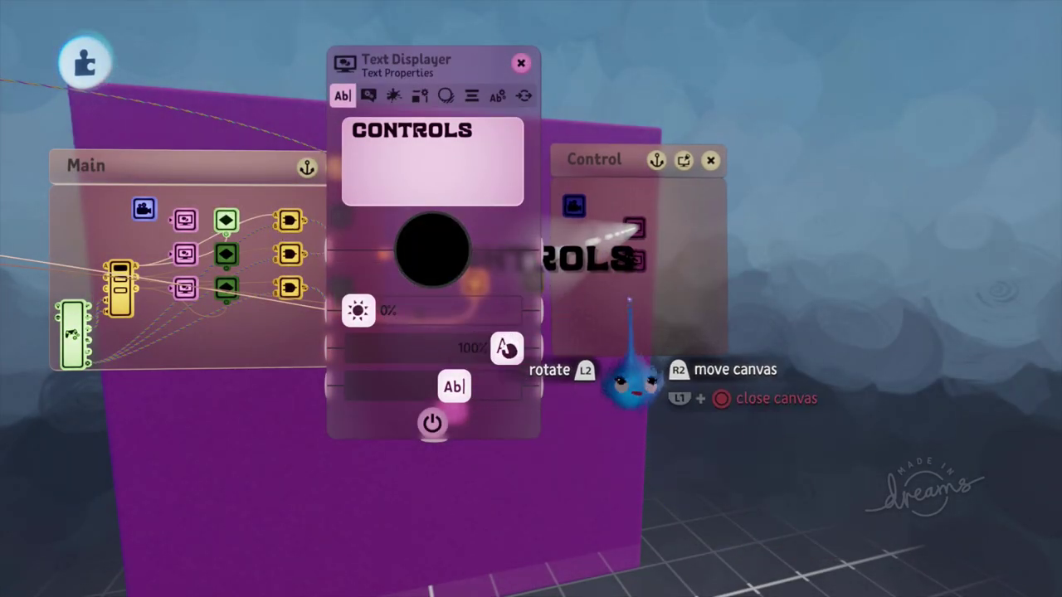
Change the text of the Control canvas's lower Text Displayer to RETURN and close both displayers' settings
drag(631, 300, 696, 299)
click(701, 262)
click(515, 199)
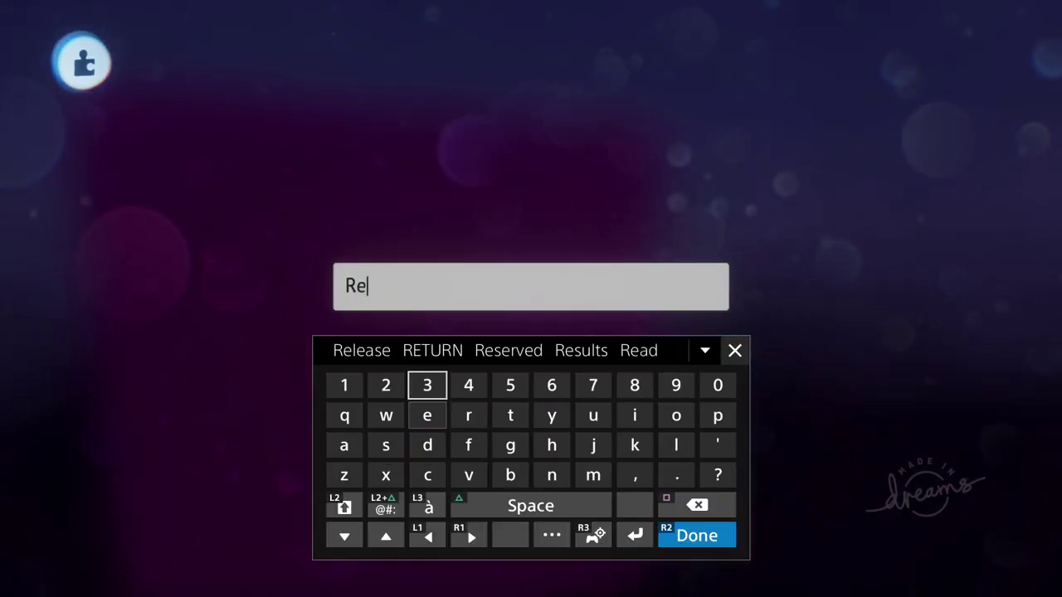
key(Return)
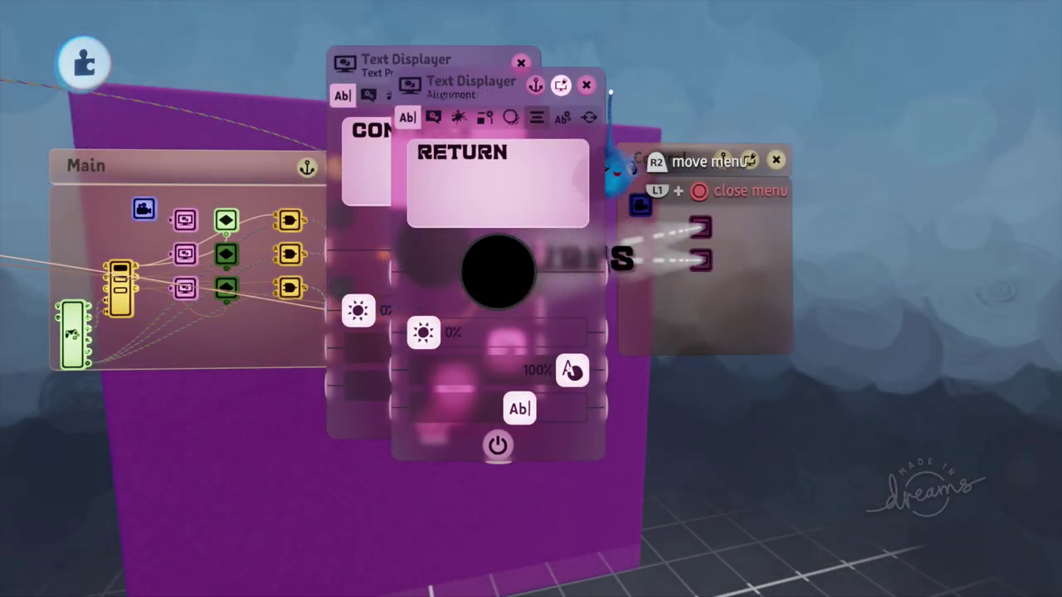
click(586, 85)
click(521, 63)
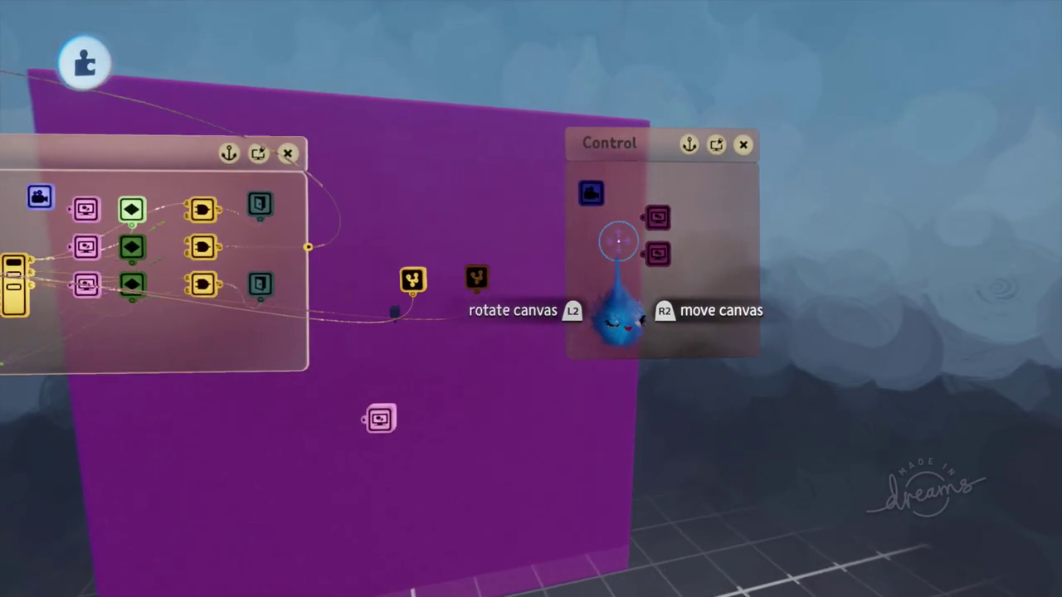
Move the CONTROLS text down to the lower part of the display and position the RETURN text just beneath it
click(560, 183)
drag(517, 255, 509, 479)
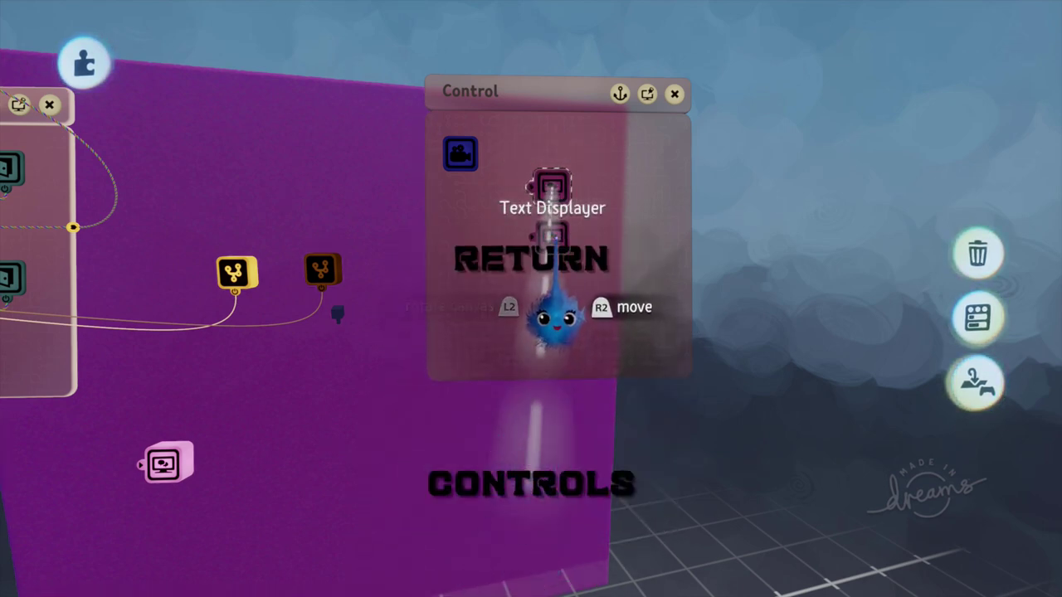
drag(552, 259, 556, 526)
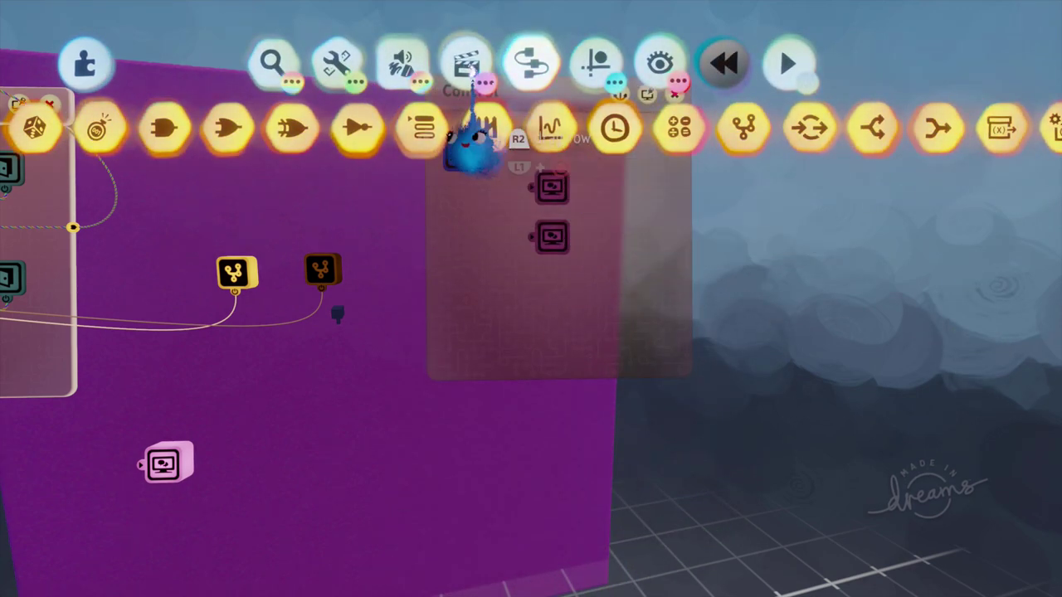
Place a Keyframe beside the CONTROLS Text Displayer and record a text colour change for that displayer in it
click(470, 66)
click(479, 124)
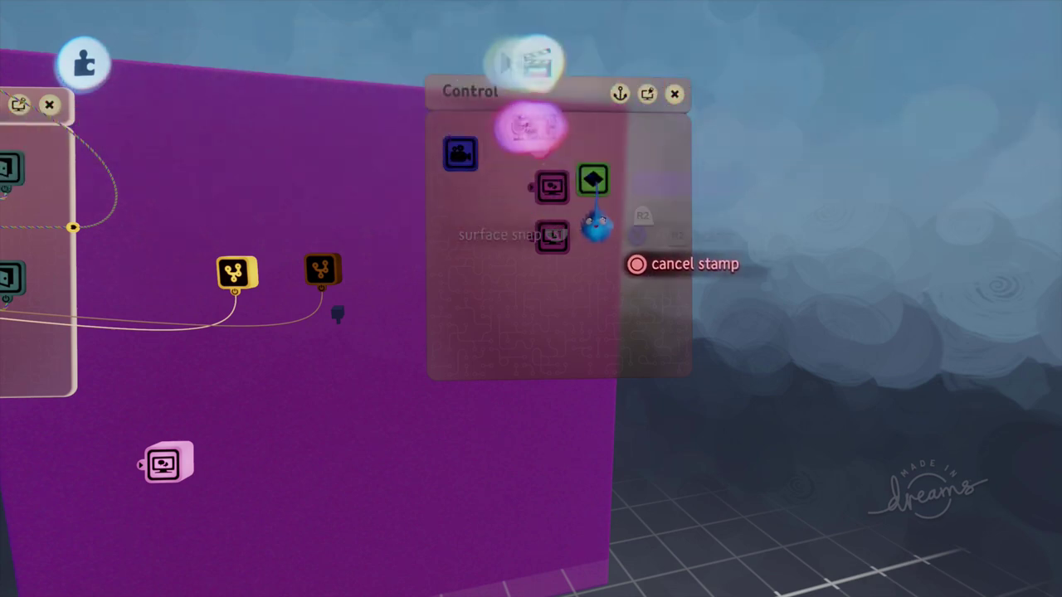
click(609, 188)
click(551, 189)
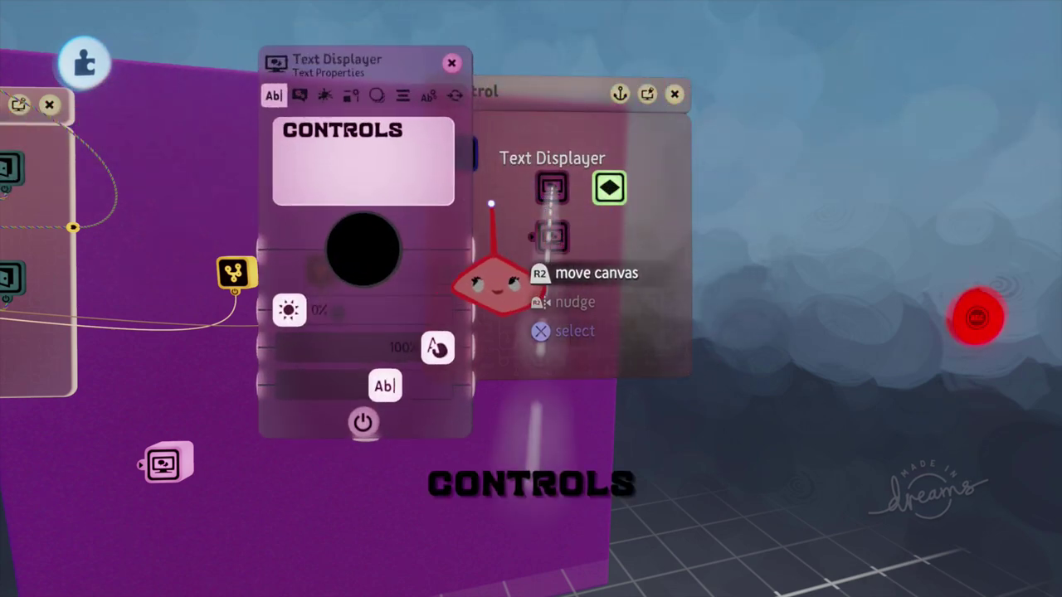
drag(349, 251, 335, 120)
click(976, 308)
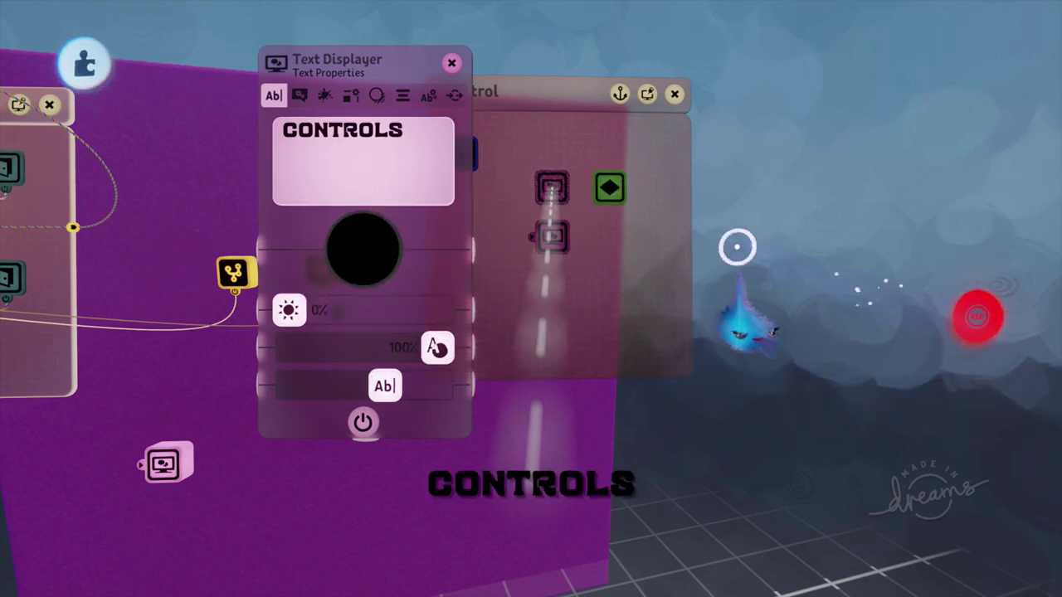
click(453, 64)
Place a second Keyframe beside the RETURN Text Displayer and record a text colour change for that displayer in it
key(square)
click(470, 127)
click(609, 237)
click(549, 237)
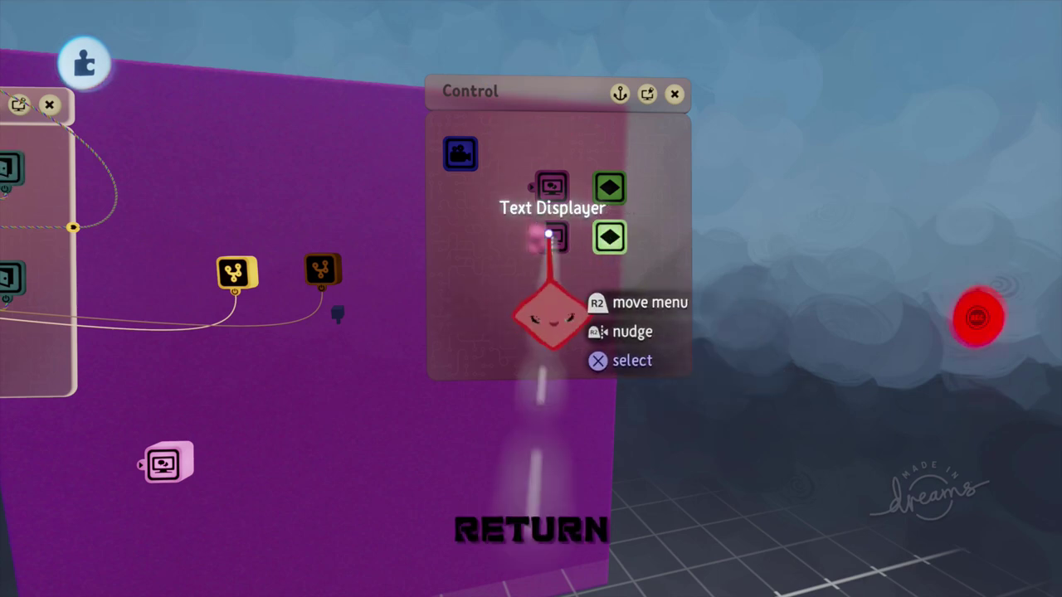
drag(341, 264, 312, 93)
click(973, 319)
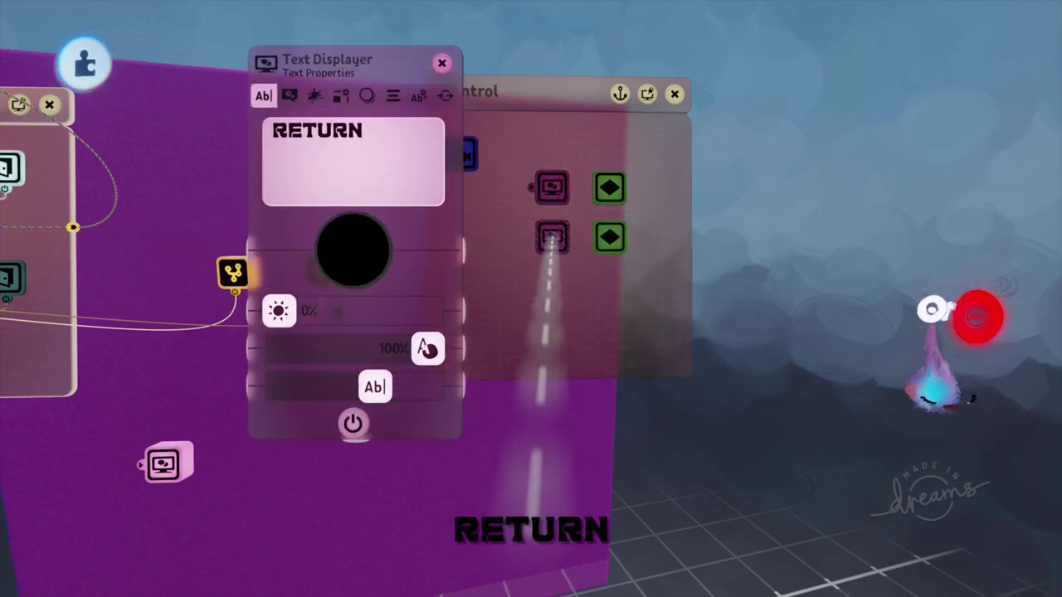
click(442, 63)
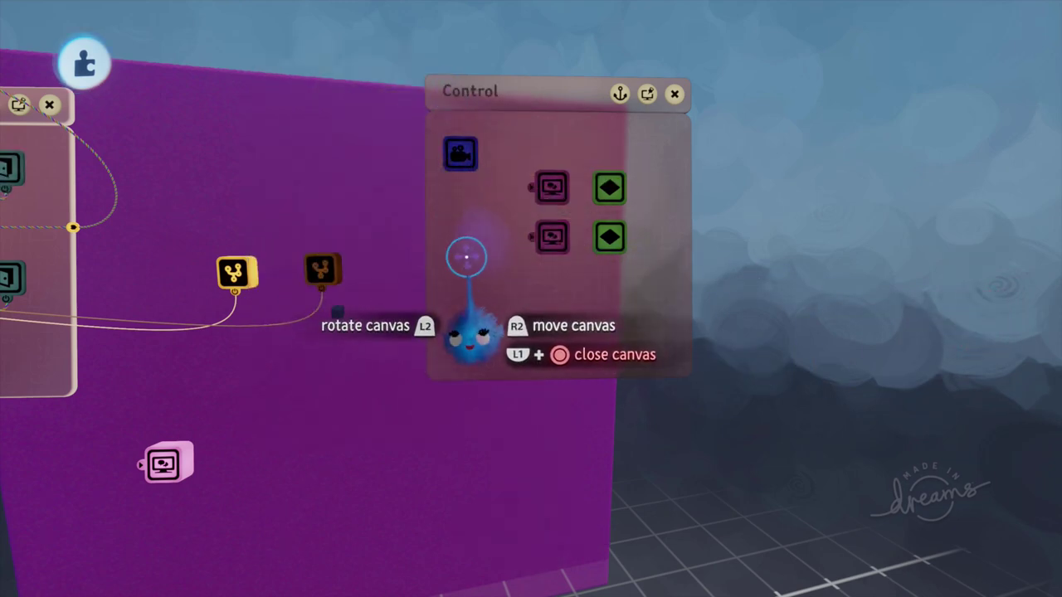
Place a two-output Selector on the Control canvas, to the lower left of the RETURN Text Displayer
key(square)
click(531, 65)
click(354, 133)
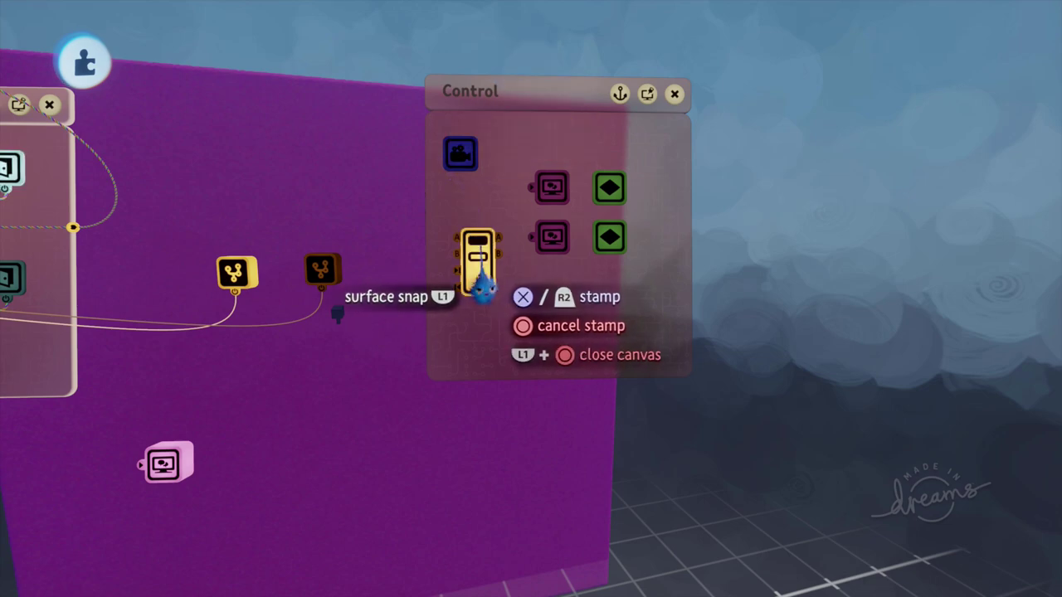
click(522, 299)
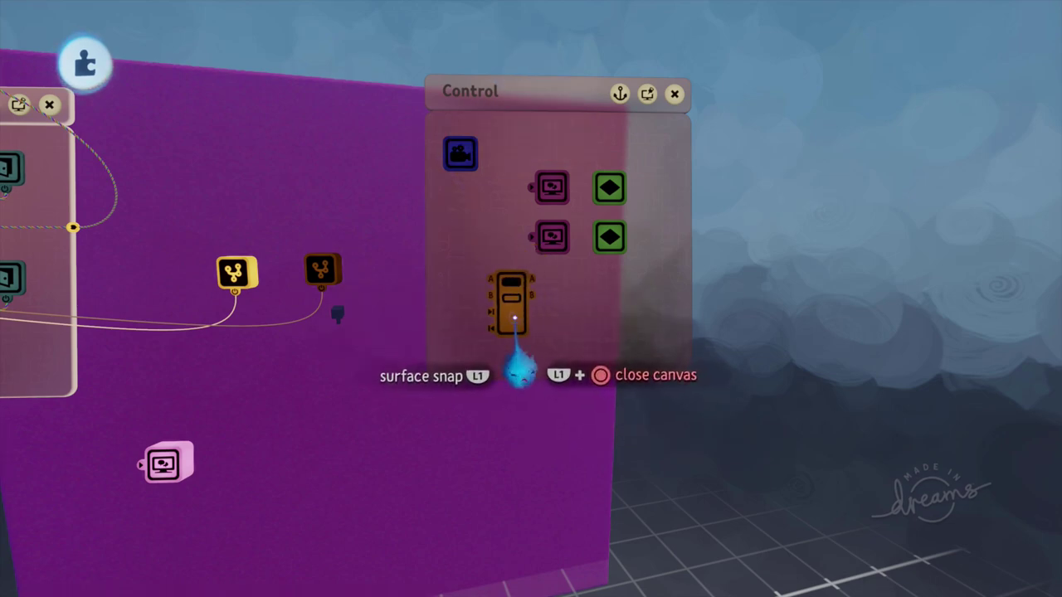
Place a Controller Sensor on the Control canvas beside the Selector and shift the Selector slightly away to make room between them
key(square)
drag(162, 126, 477, 121)
click(292, 122)
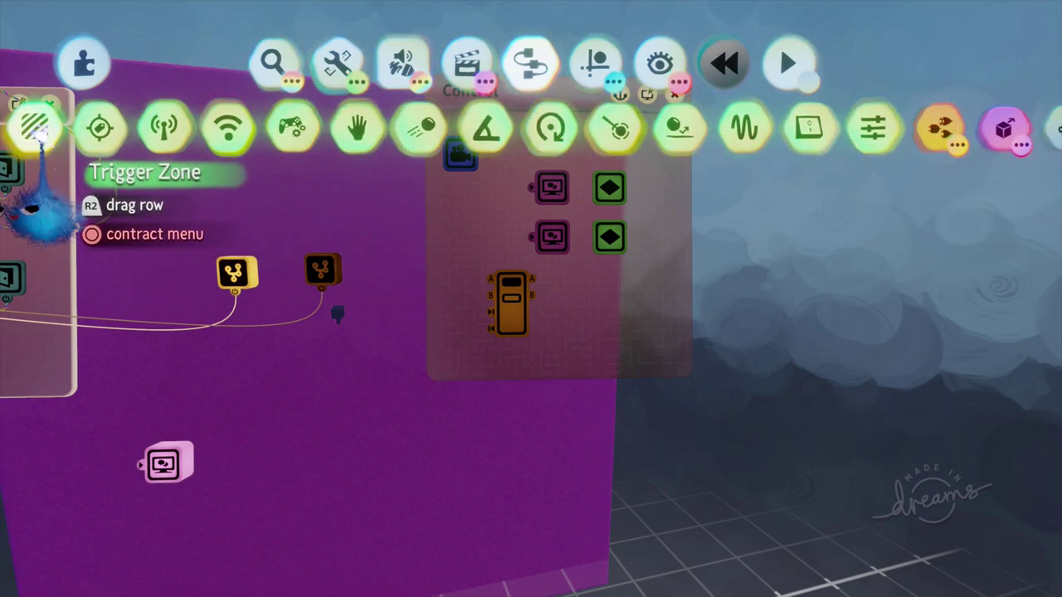
click(35, 126)
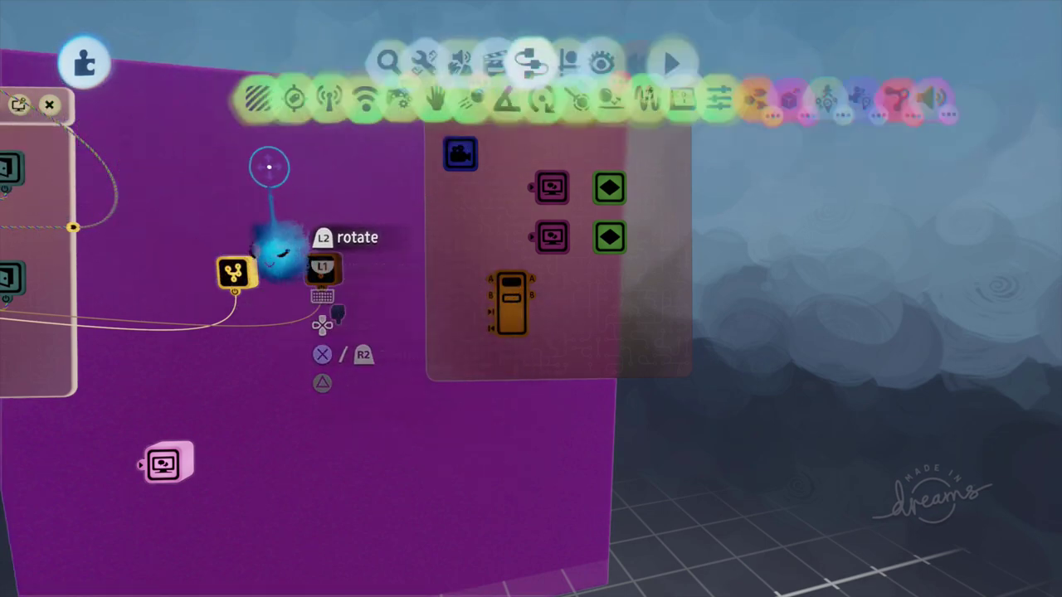
click(272, 253)
click(289, 124)
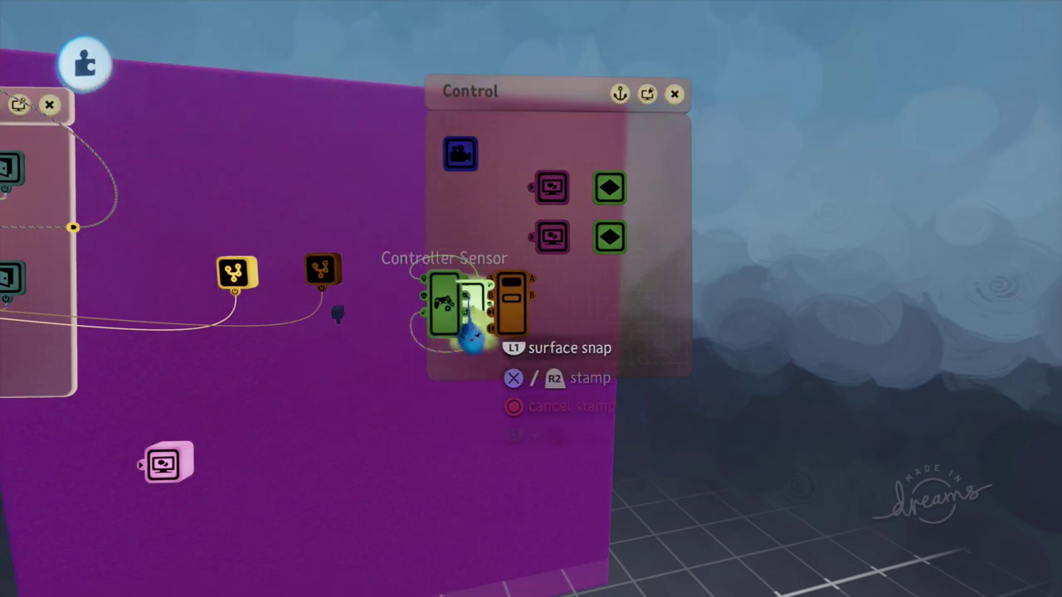
drag(507, 383, 551, 365)
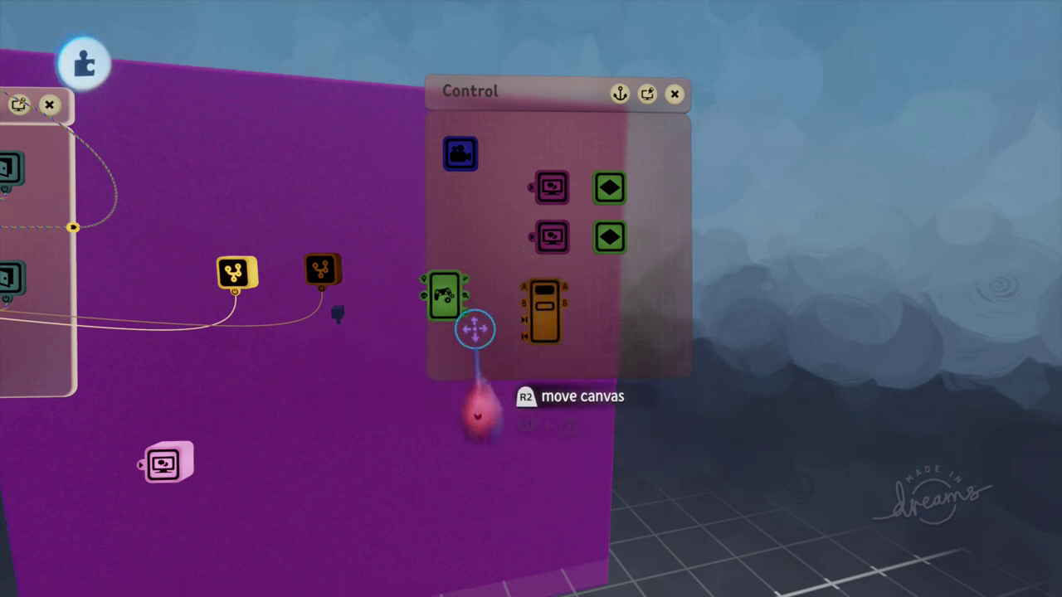
Set the new Controller Sensor's Possession Mode to the fourth option
click(445, 294)
click(573, 125)
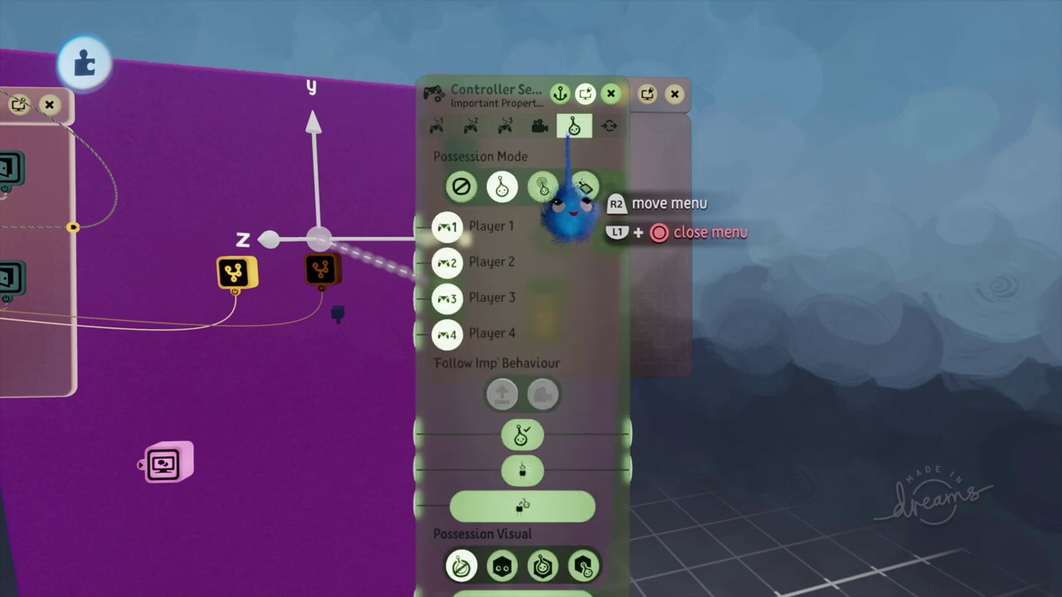
click(584, 187)
click(611, 94)
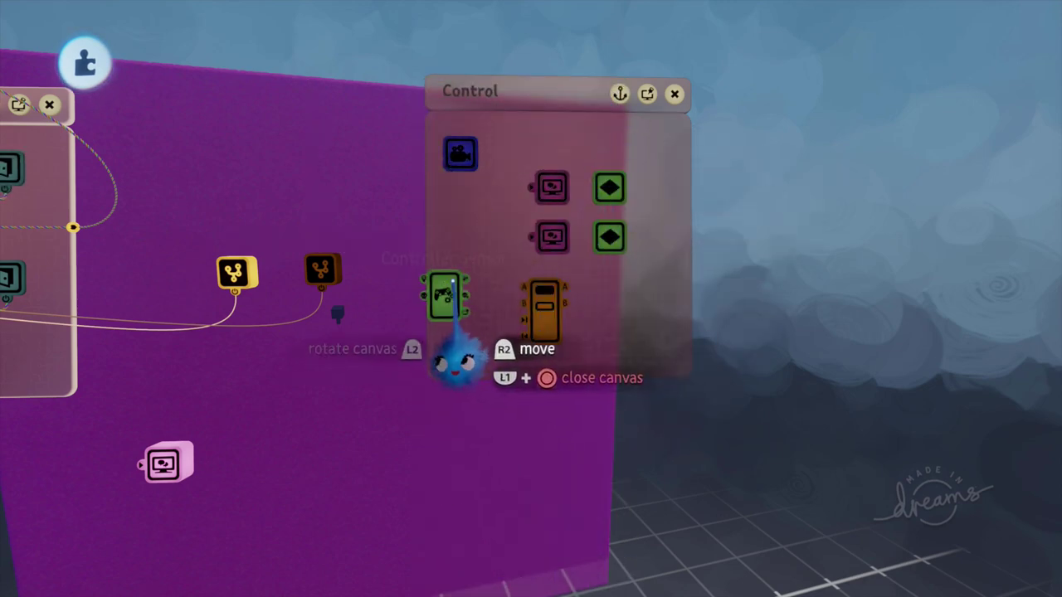
Wire the Controller Sensor's D-pad up and down to the Selector's previous and next output ports, and Selector outputs A and B to the Keyframes
scroll(507, 327, up, 4)
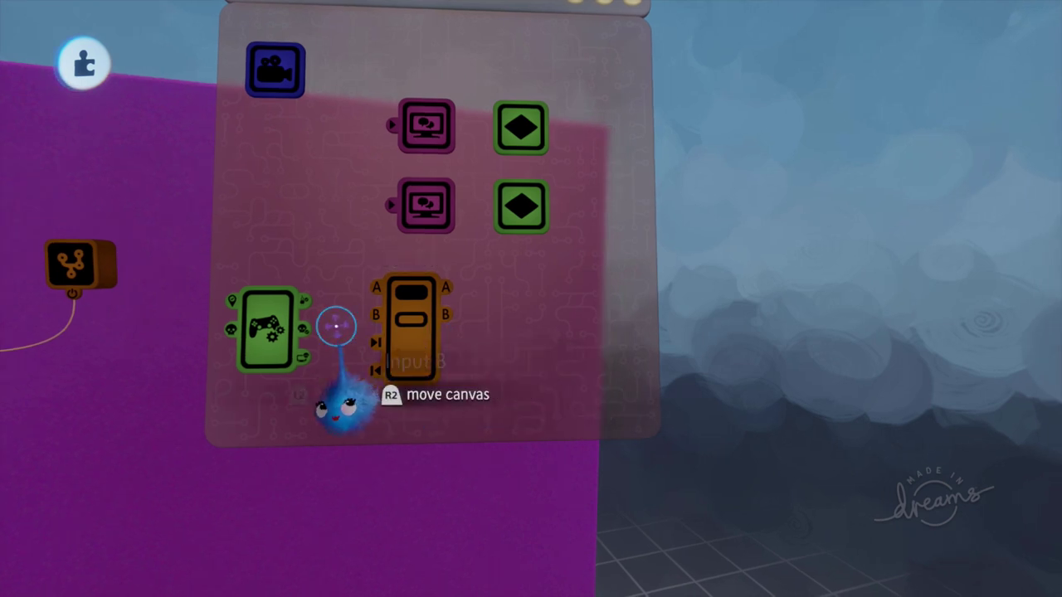
click(271, 338)
drag(315, 357, 177, 356)
click(218, 166)
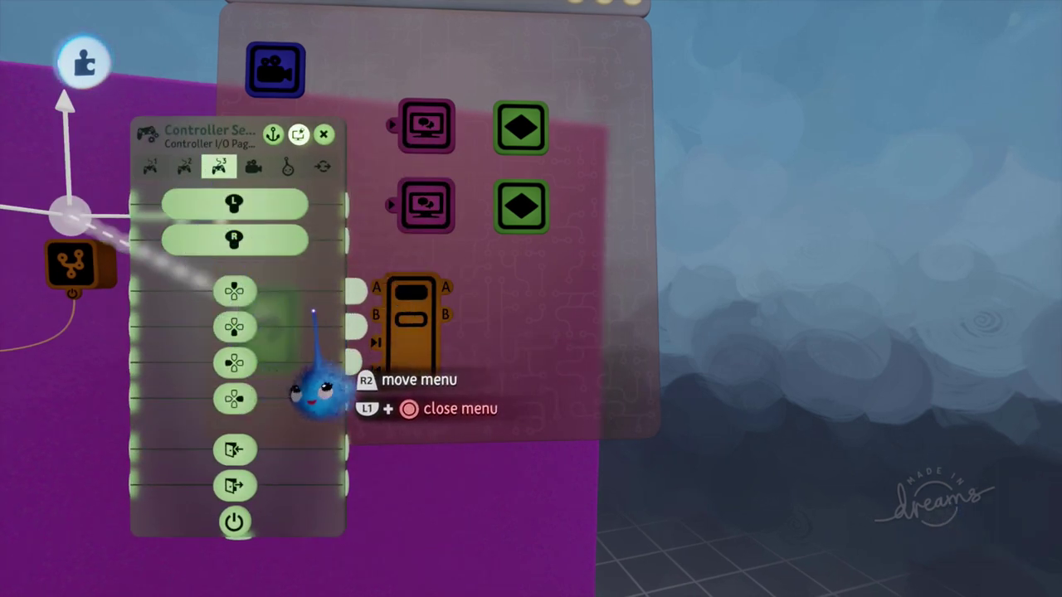
drag(307, 314, 373, 365)
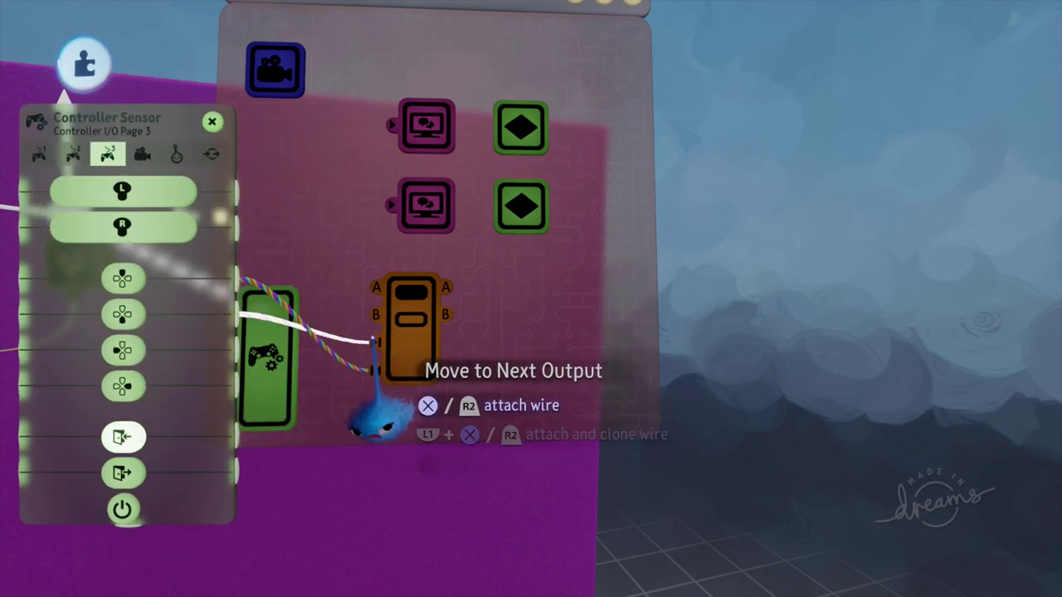
click(213, 123)
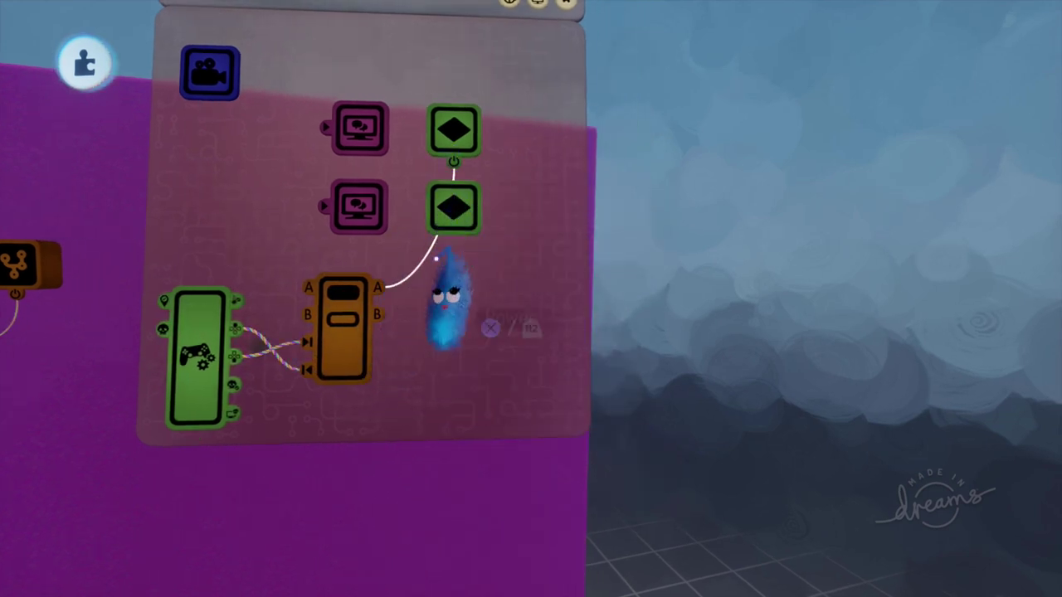
Place an AND Gate on the Control canvas to the right of the Selector, below the two Keyframes
scroll(450, 349, down, 3)
key(Tab)
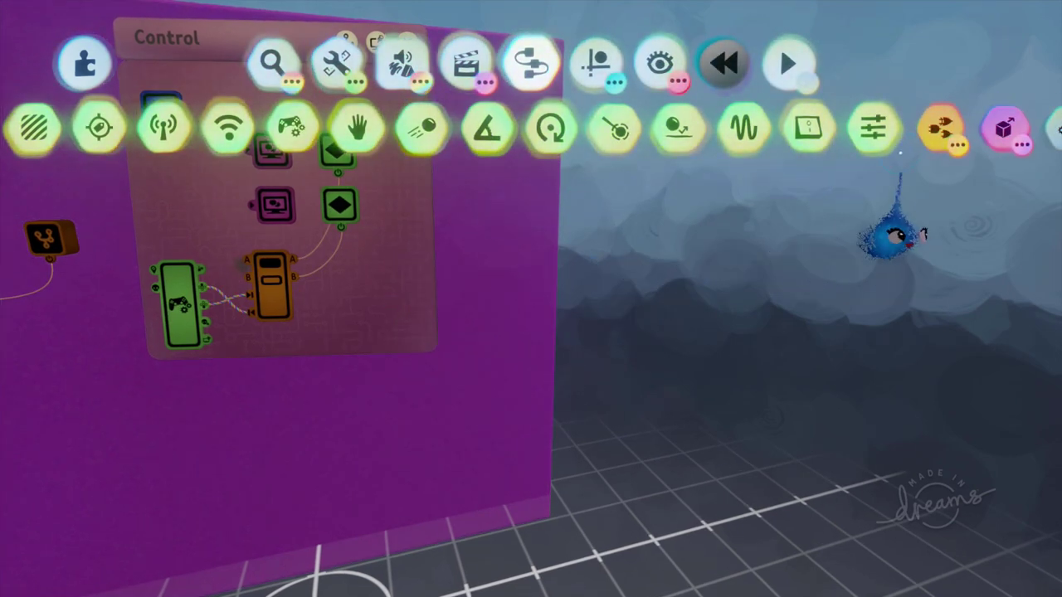
click(930, 130)
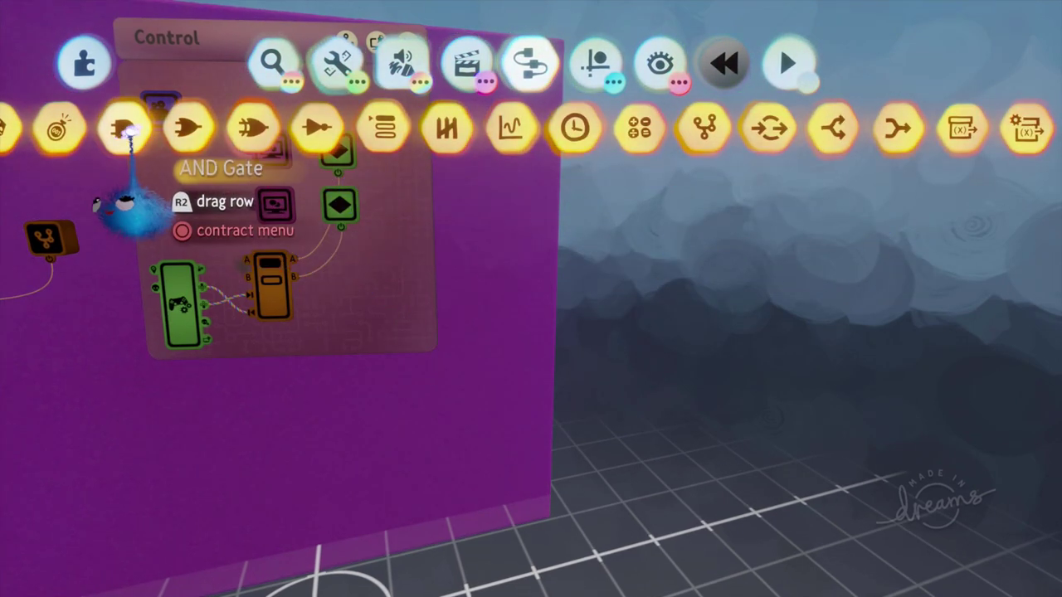
click(122, 127)
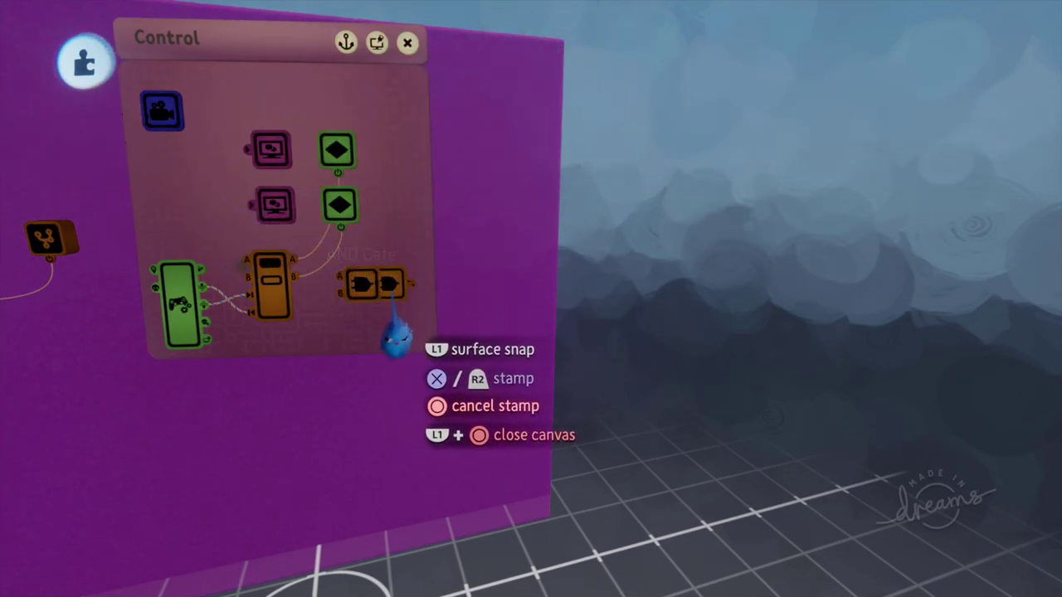
click(365, 327)
Wire Selector output B to the AND Gate's input A and the Controller Sensor's cross button output to its input B
scroll(356, 320, up, 3)
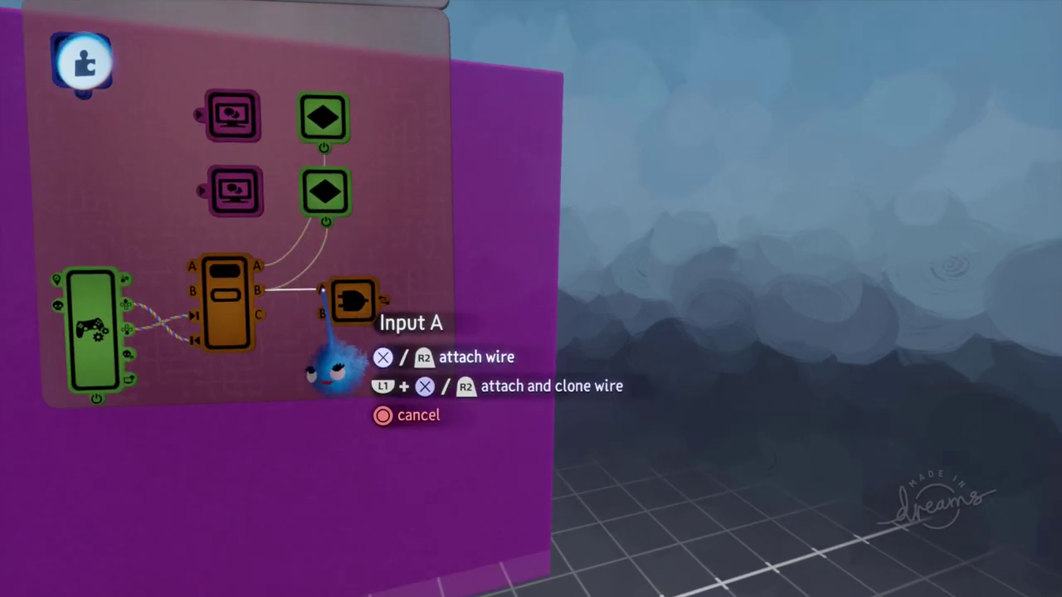
click(104, 373)
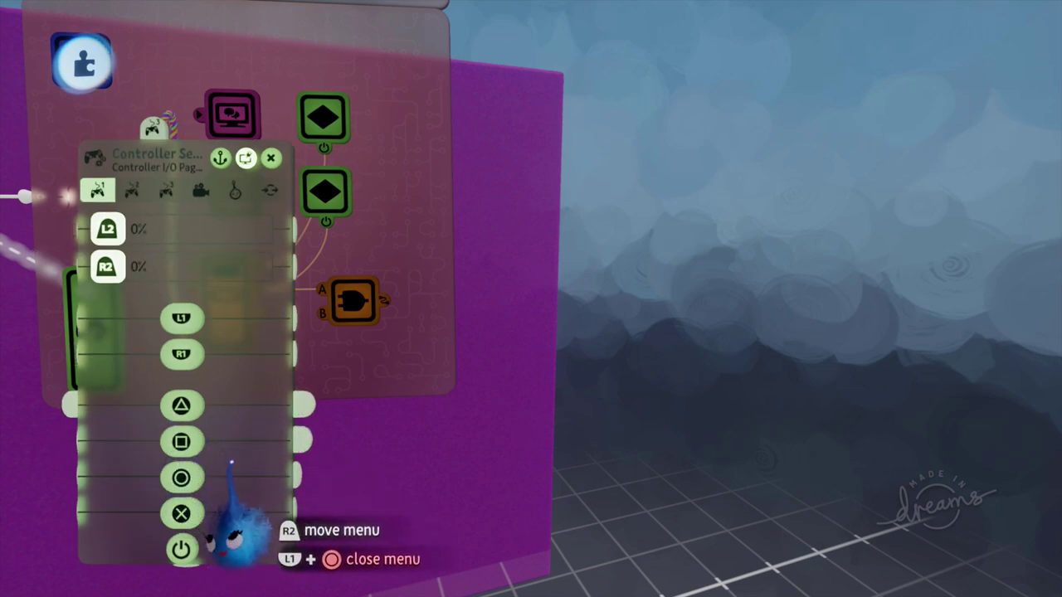
drag(300, 509, 321, 411)
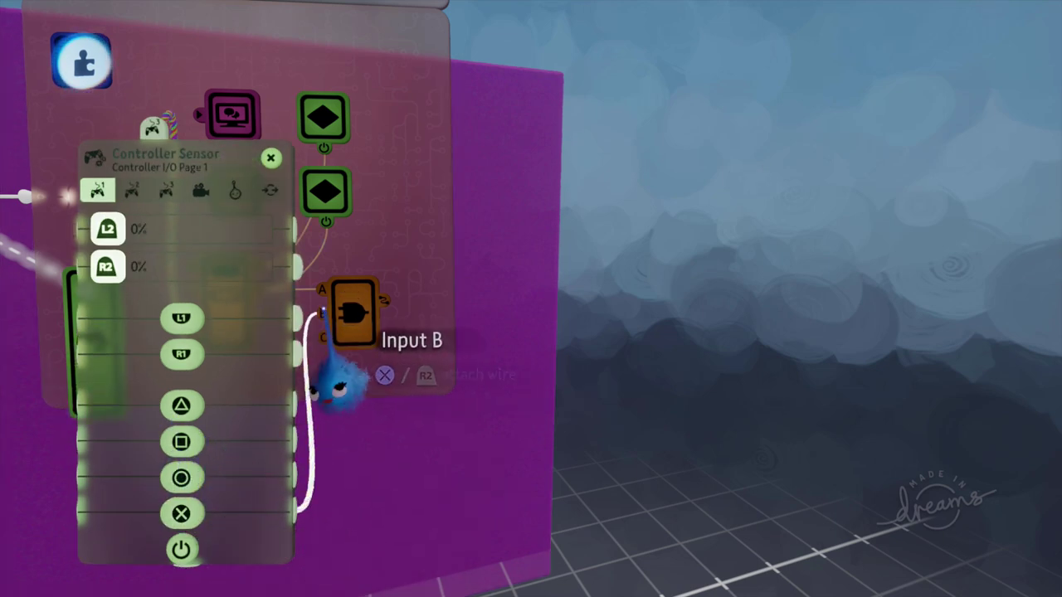
click(271, 157)
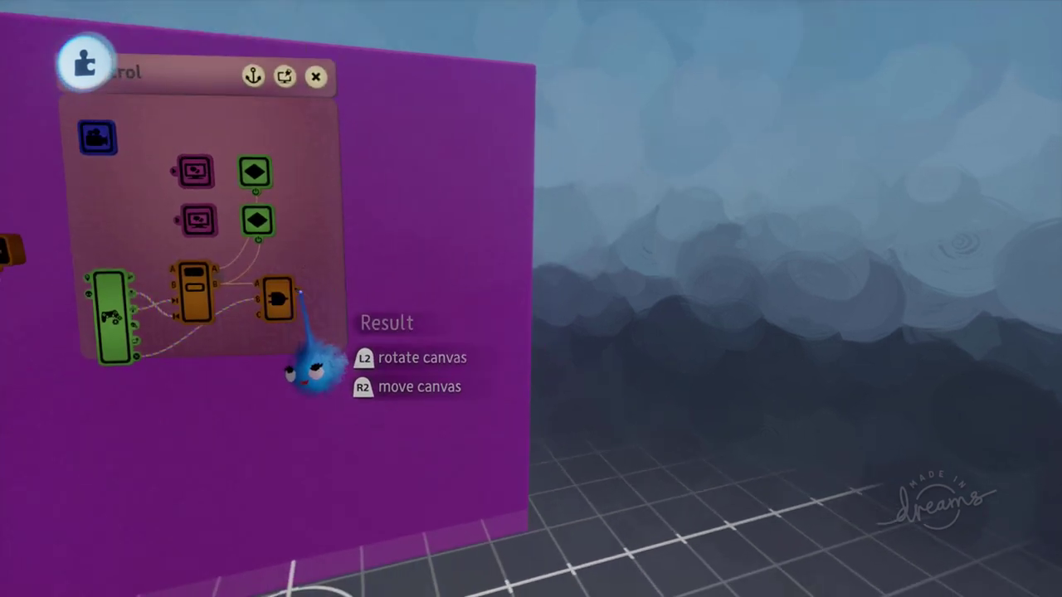
Wire the AND Gate's result out to the Master Selector and back to input A of the Control canvas Selector
drag(300, 290, 317, 258)
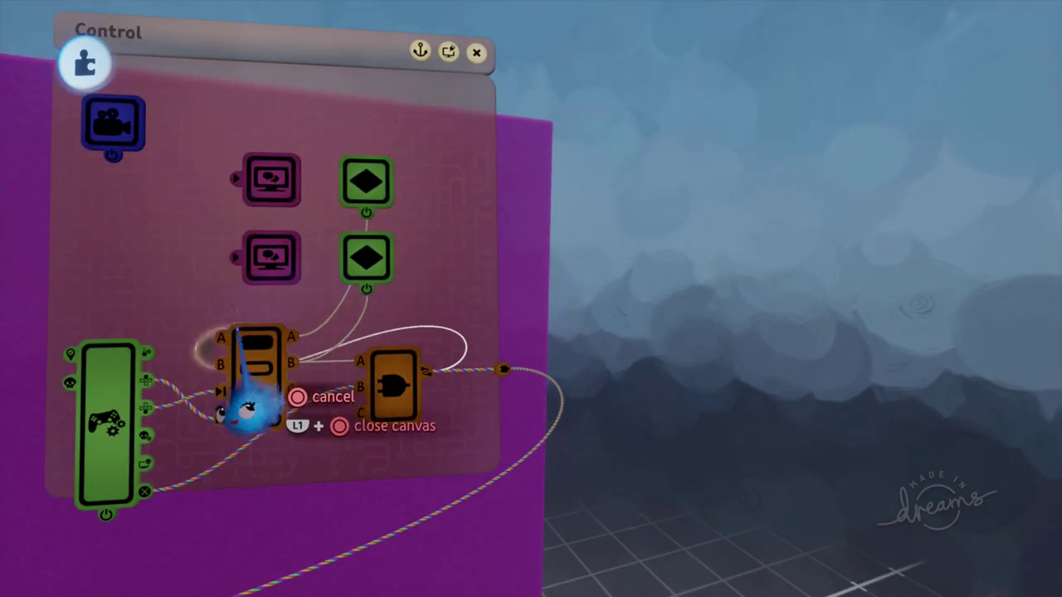
click(223, 340)
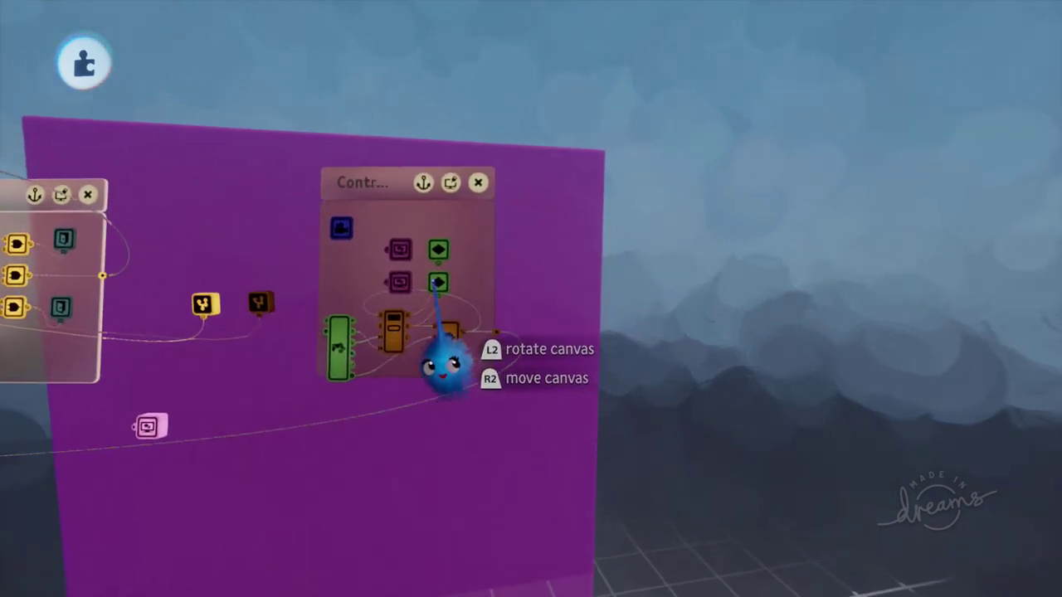
drag(442, 348, 481, 324)
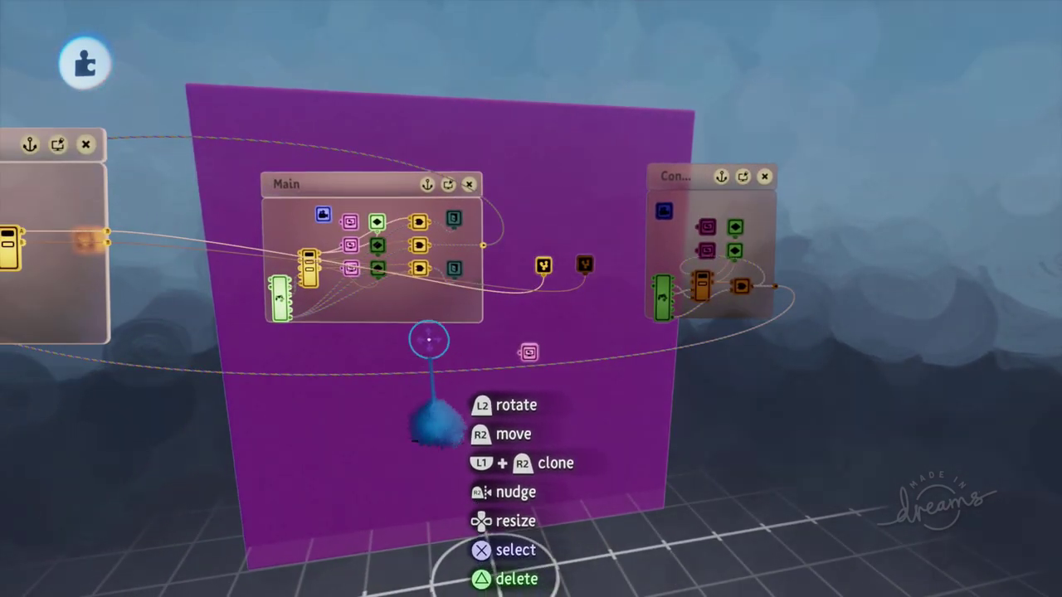
Play-test the menu by moving the highlight from START down to CONTROLS, then return to edit mode
key(Escape)
click(382, 398)
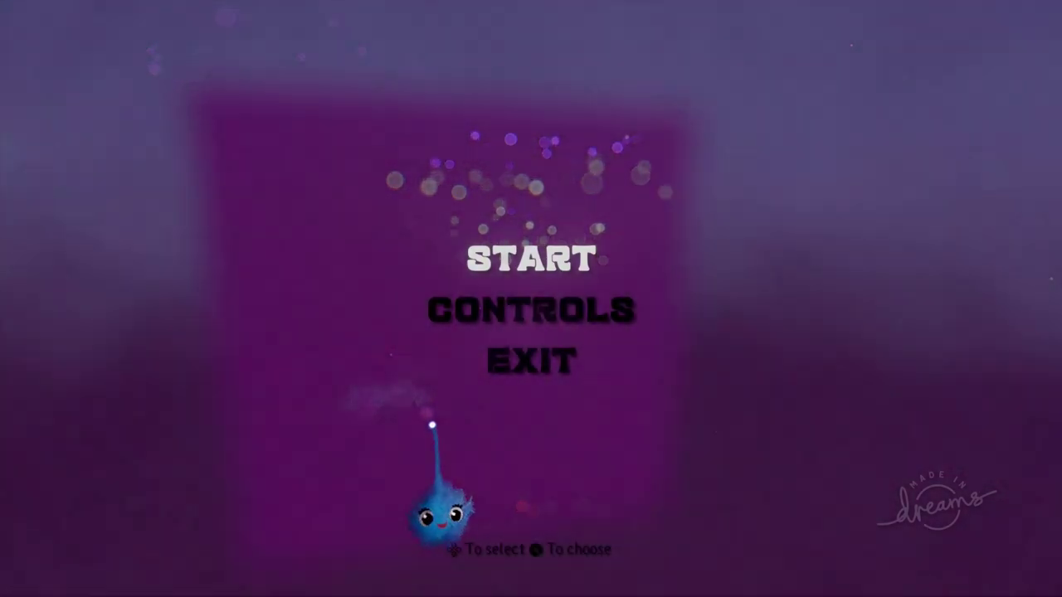
key(Down)
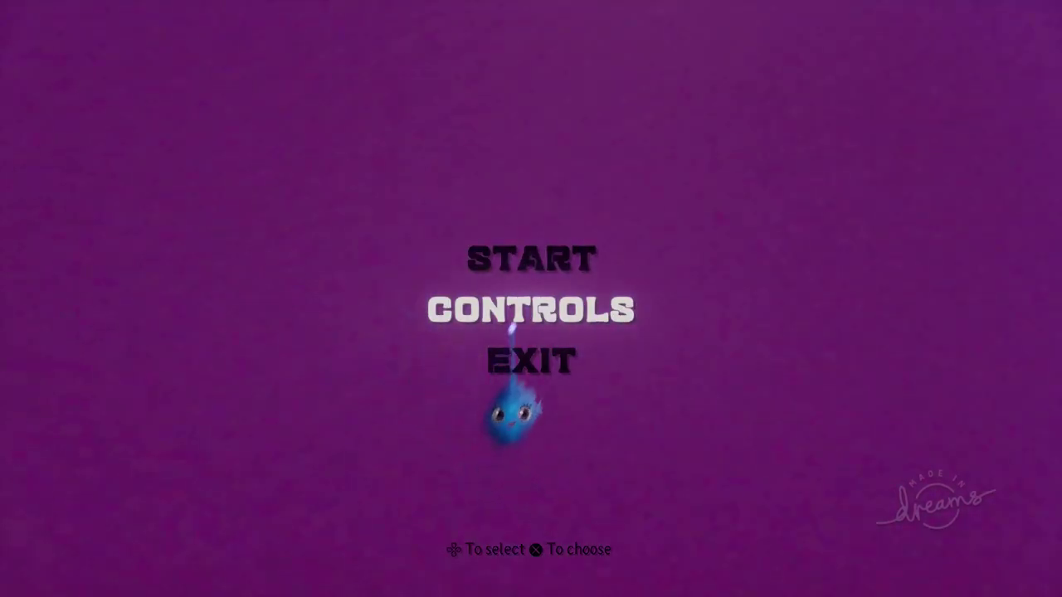
key(Escape)
click(348, 415)
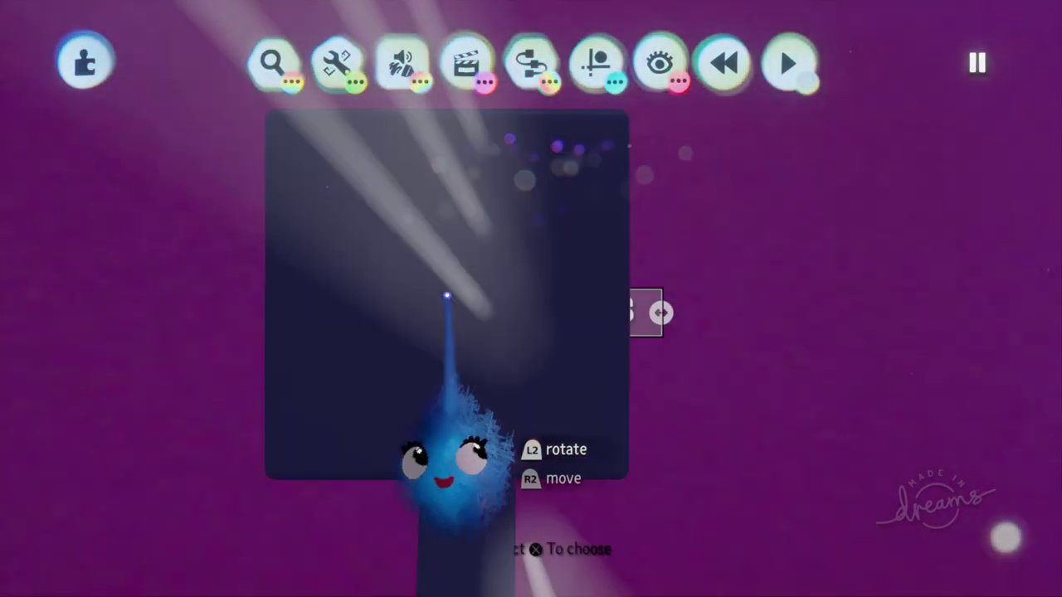
Set the Transition Type to the scissors (cut) option for the Cameras on the Main and Control canvases
scroll(448, 290, down, 10)
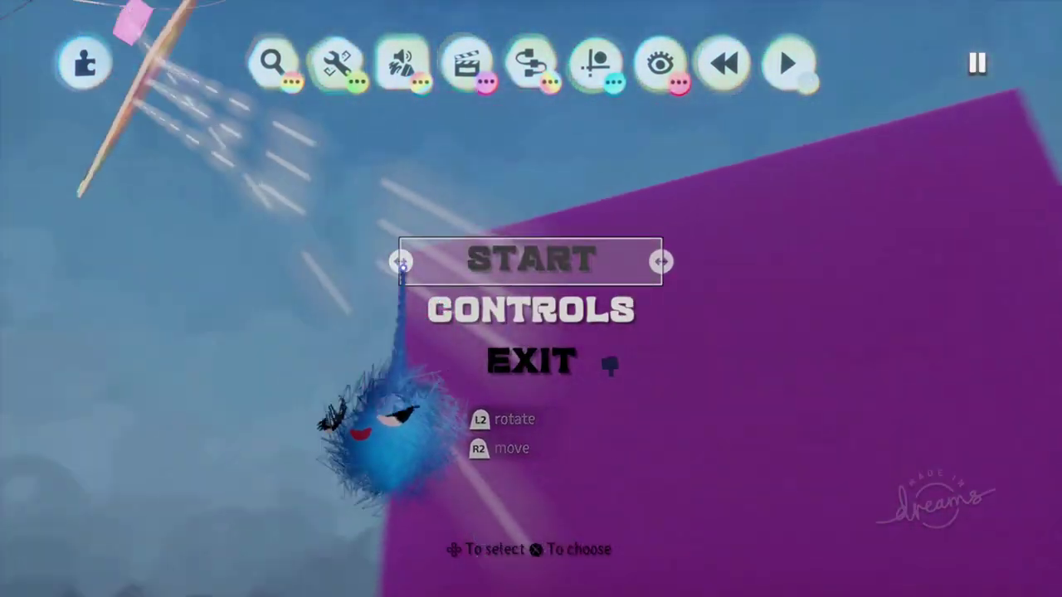
scroll(403, 267, down, 5)
scroll(400, 237, up, 10)
middle_drag(412, 262, 367, 289)
click(356, 184)
click(402, 231)
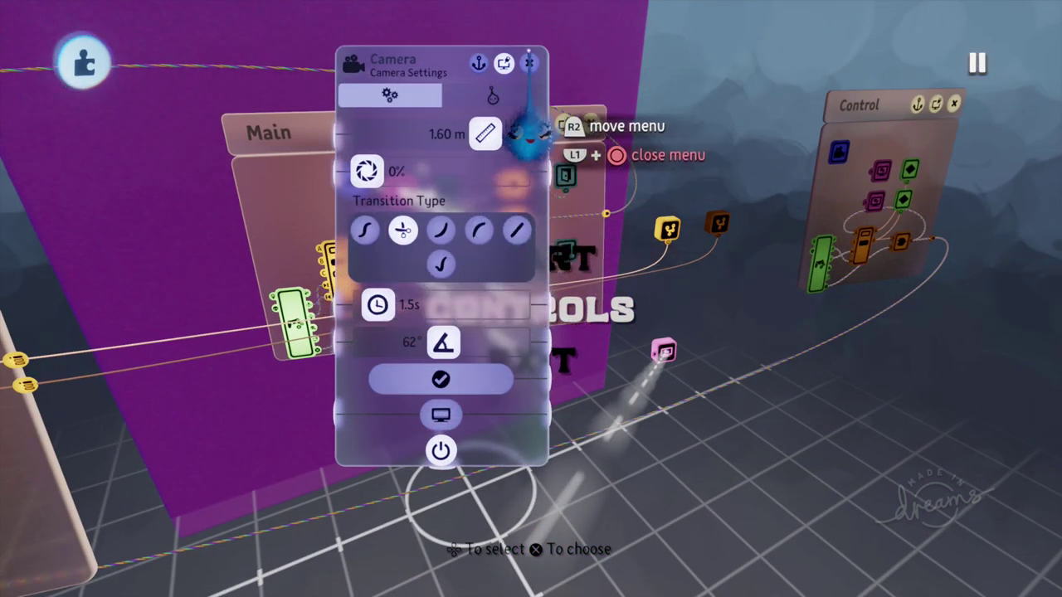
click(529, 63)
middle_drag(543, 197, 557, 121)
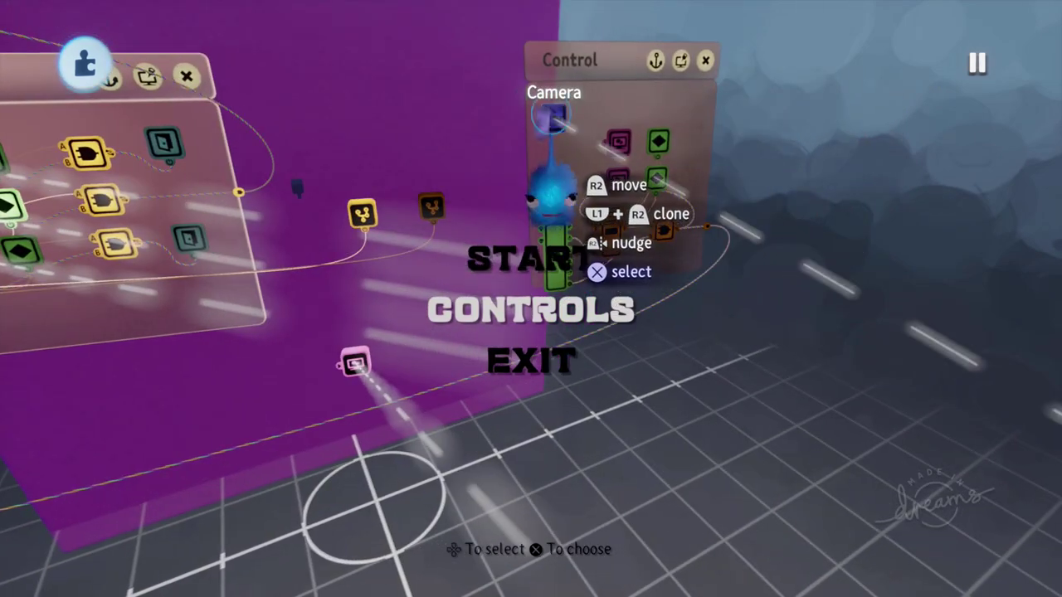
click(552, 121)
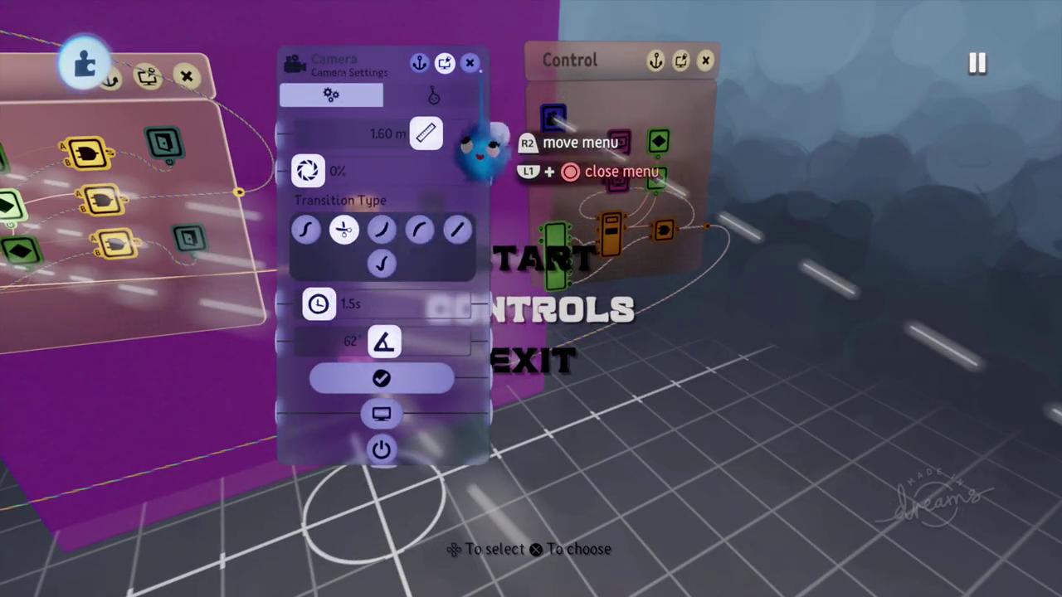
click(469, 63)
Play-test the scene again with the changed camera transitions, then return to edit mode
key(Escape)
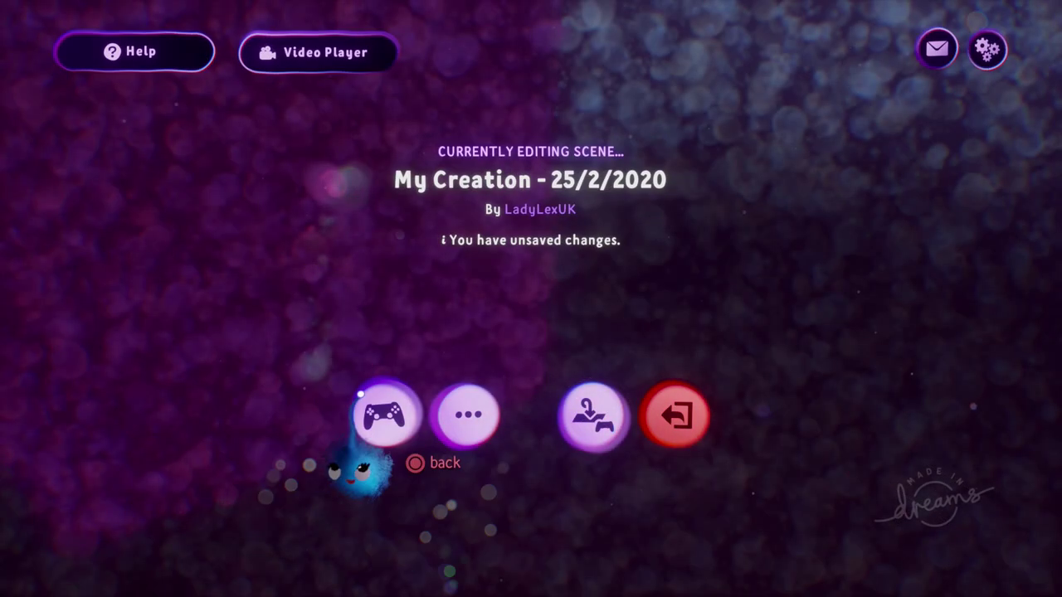
click(379, 415)
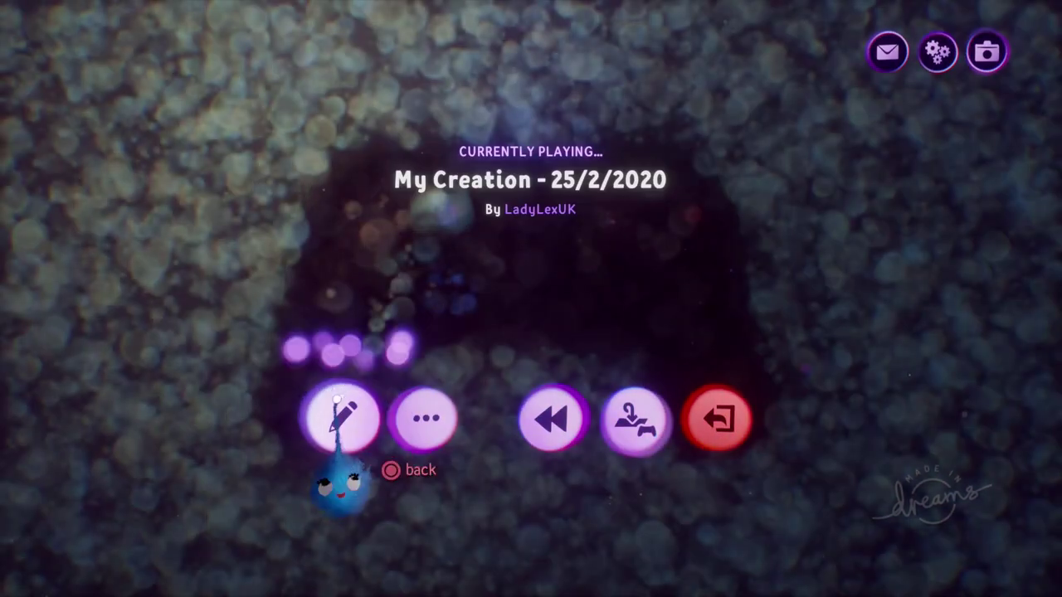
click(339, 421)
key(Left)
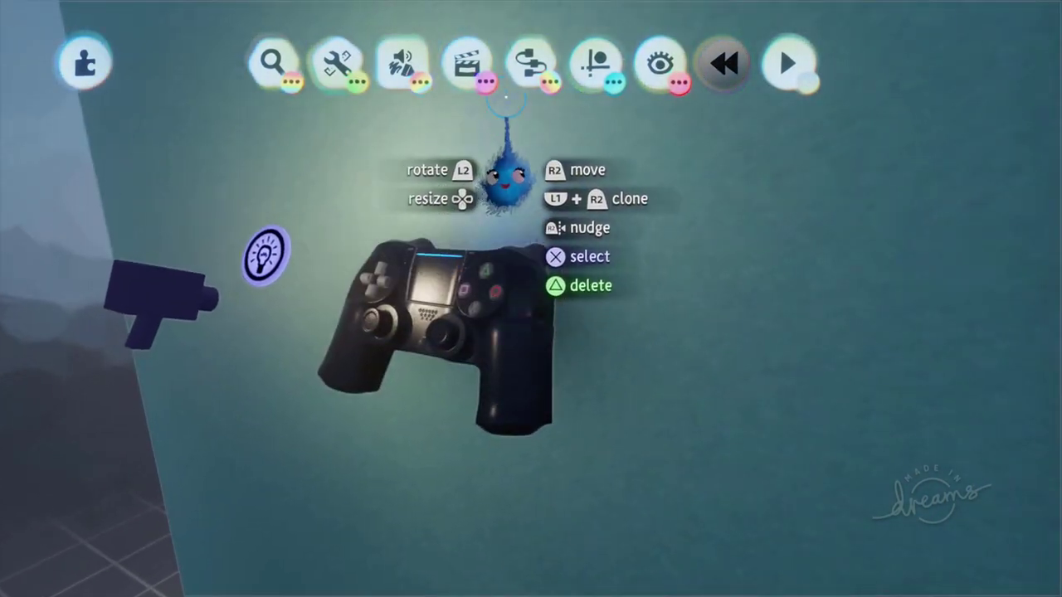
Place a Global Settings gadget from the Gameplay Gear in the scene, beside the camera and light near the controller model
click(530, 65)
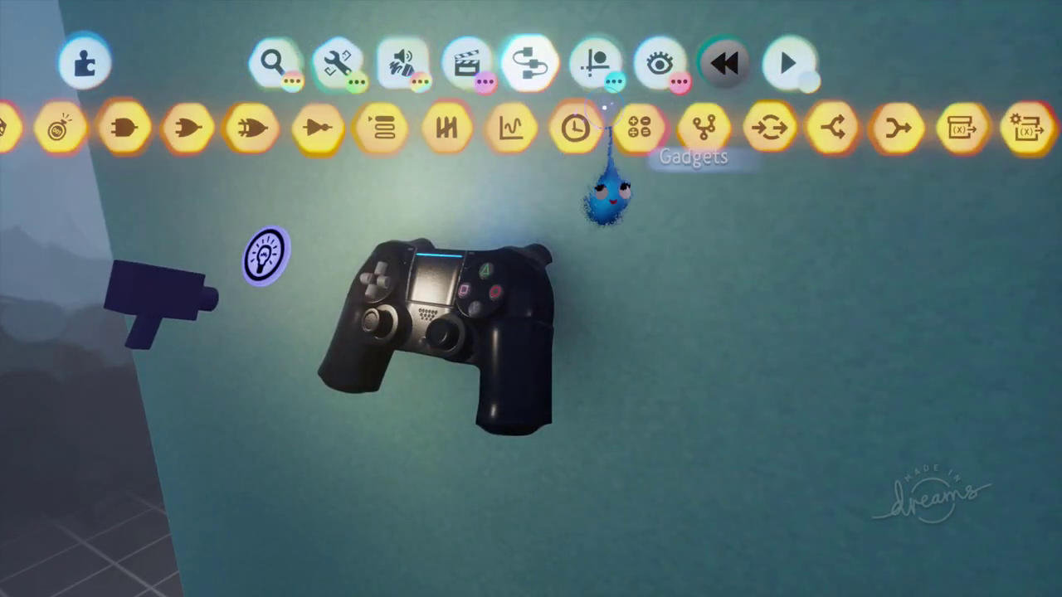
drag(763, 192, 487, 153)
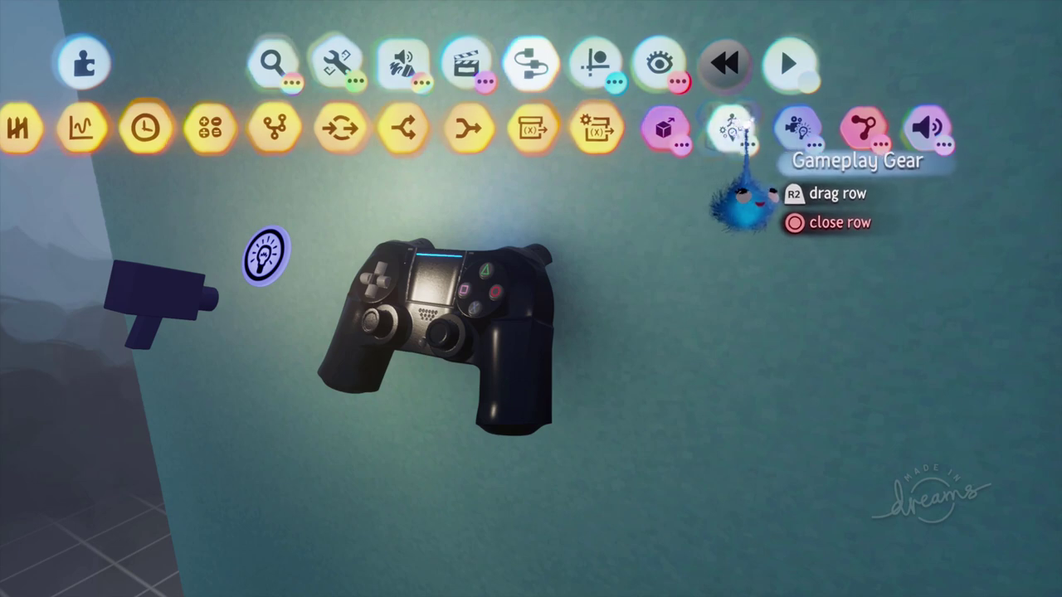
click(746, 129)
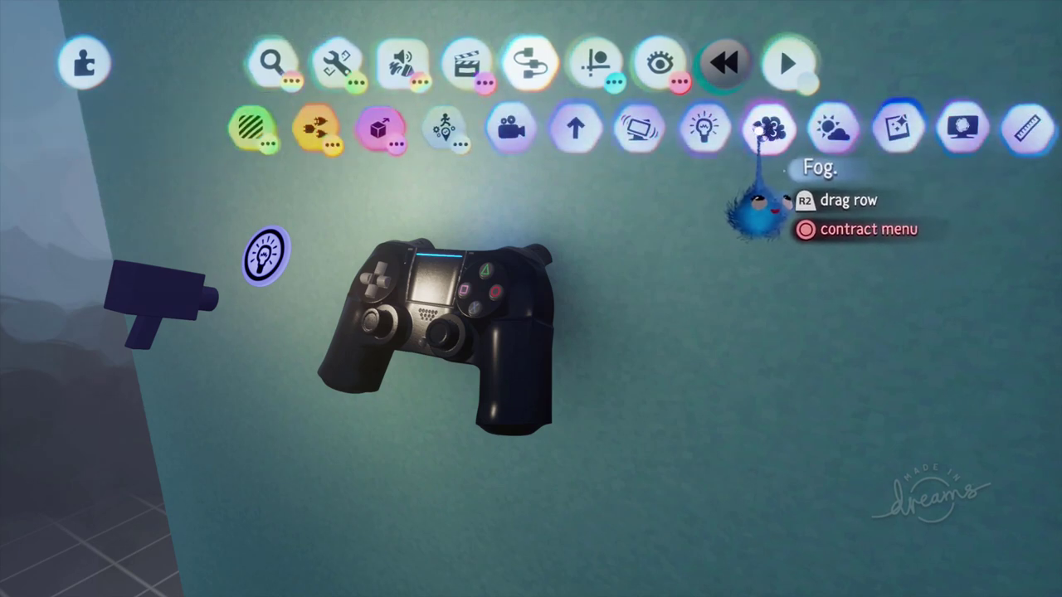
click(452, 131)
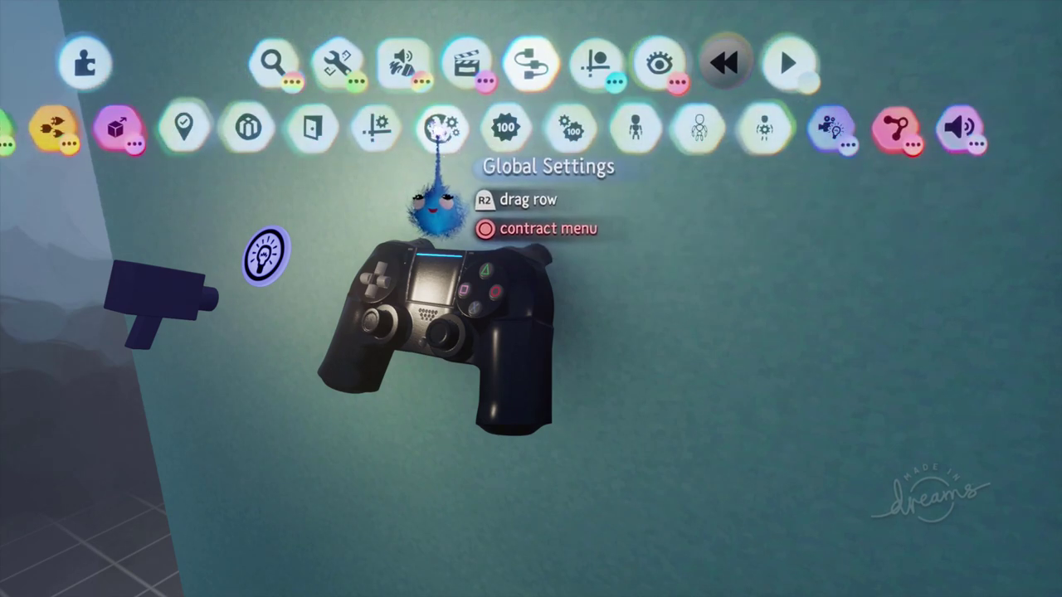
click(437, 131)
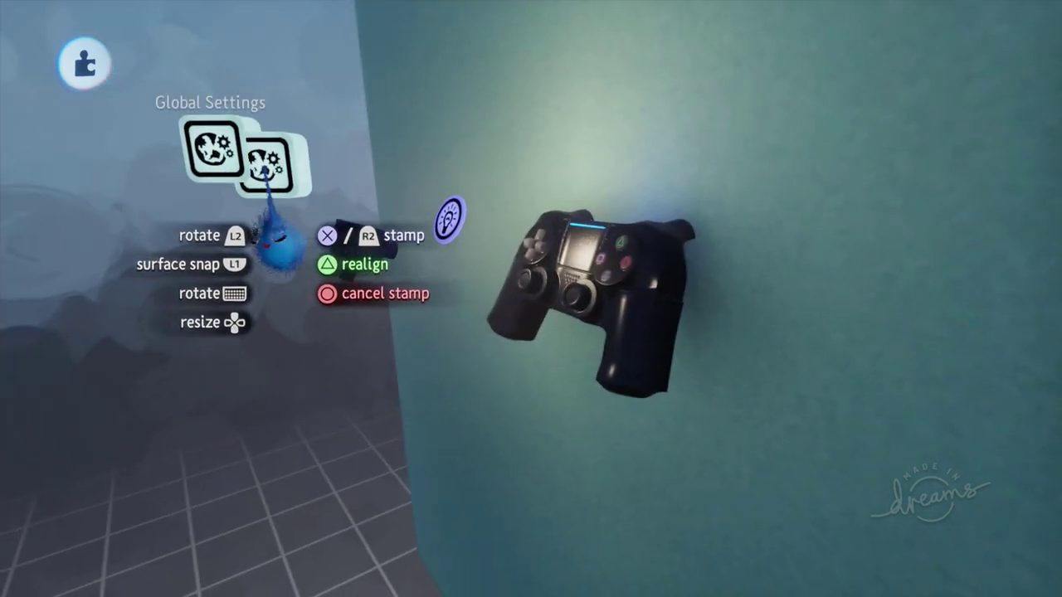
Turn off Allow Imps on the second settings page of the Global Settings gadget and close its settings
key(Escape)
click(232, 161)
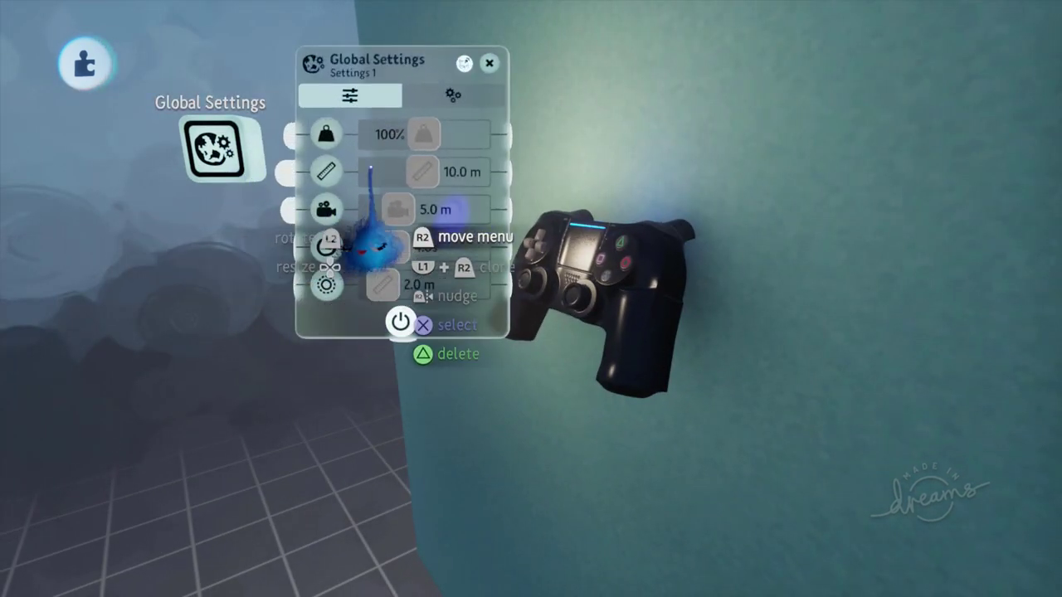
click(453, 94)
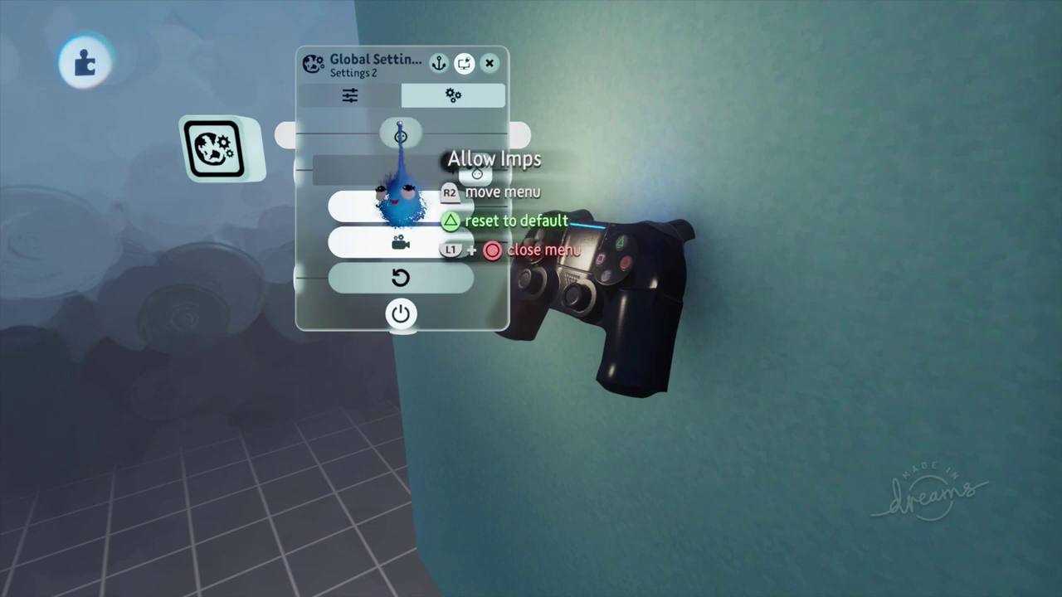
click(465, 64)
key(Escape)
Play-test the menu by moving the highlight from START down to EXIT, and return to edit mode
key(Escape)
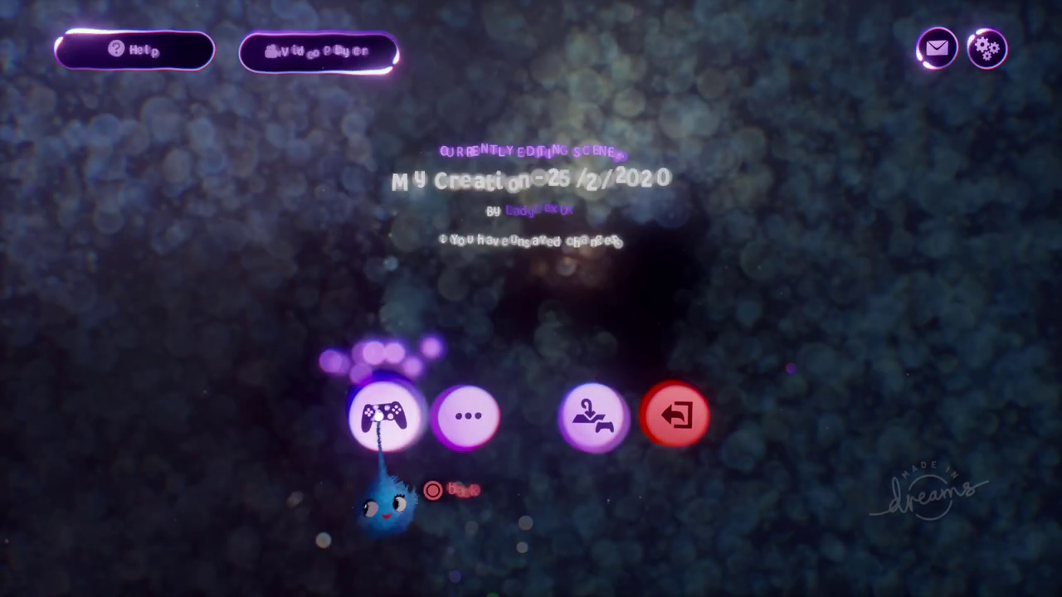
click(383, 415)
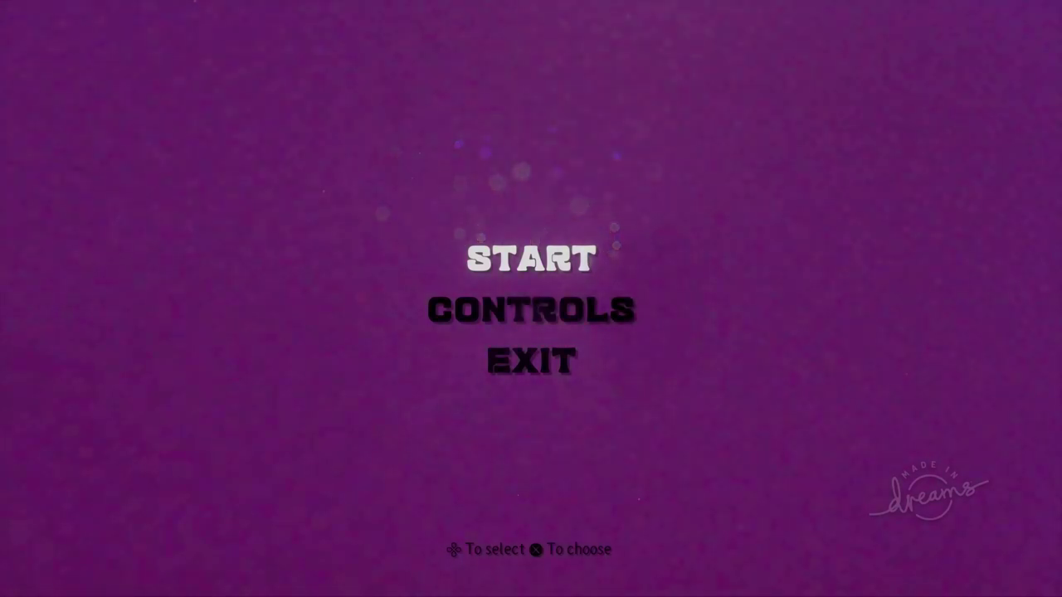
key(Down)
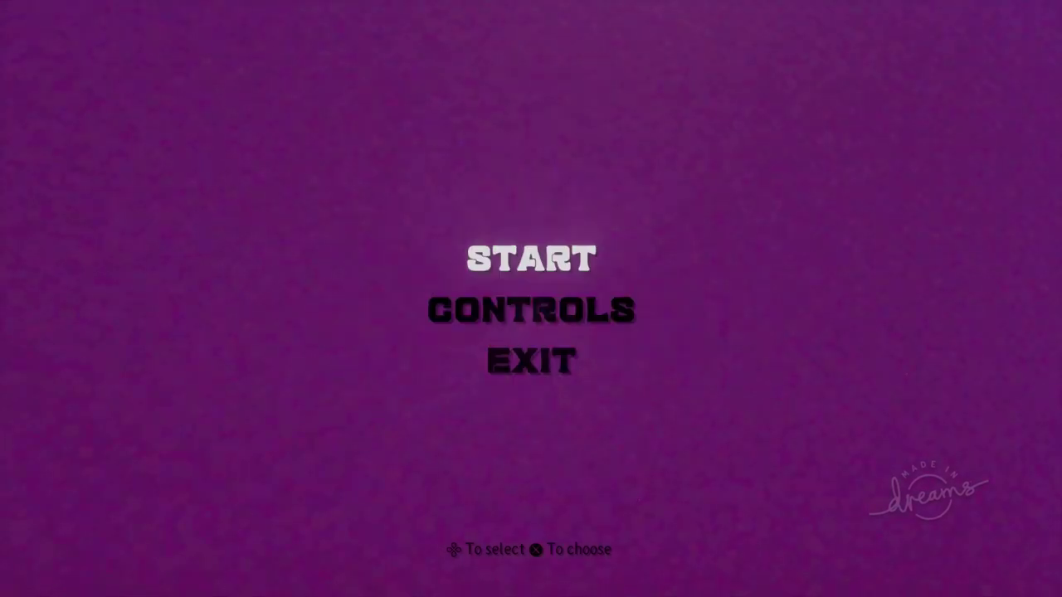
key(Down)
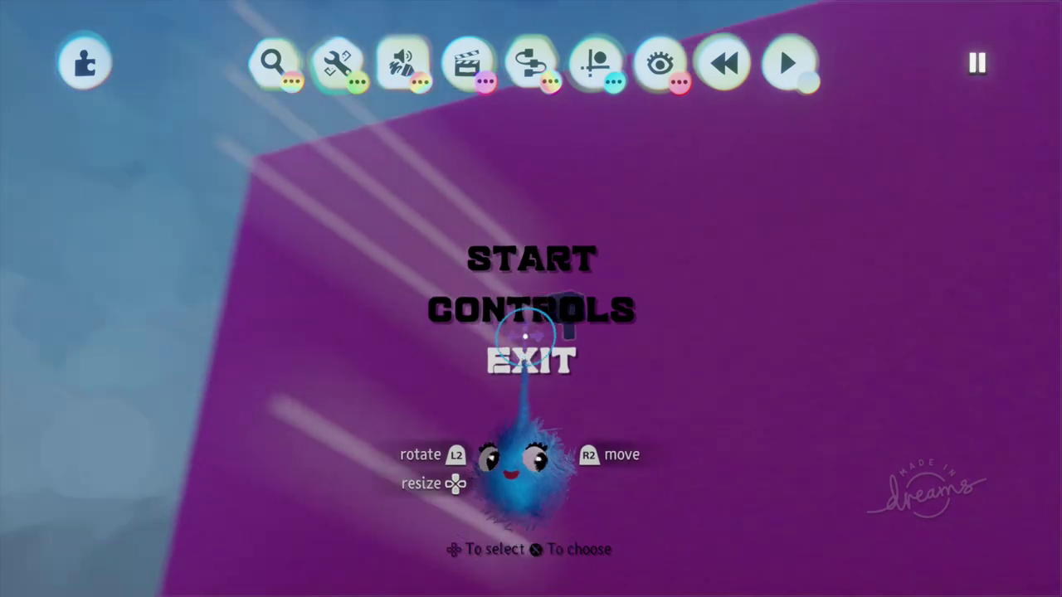
Save the scene to My Creations, replacing its default title with Menu
click(525, 348)
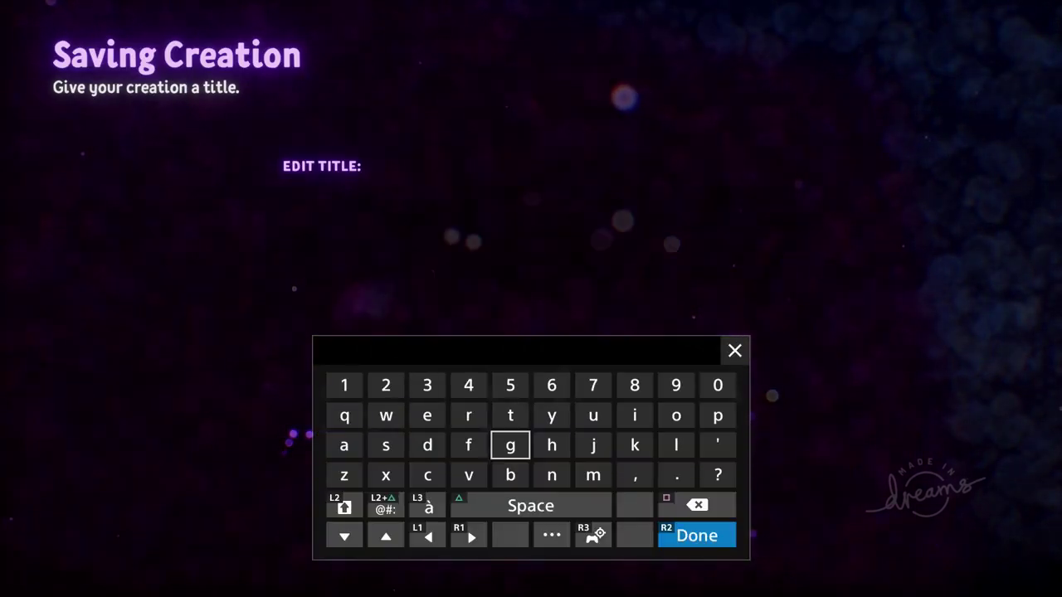
key(BackSpace)
key(BackSpace)
key(BackSpace)
key(BackSpace)
key(BackSpace)
key(BackSpace)
key(BackSpace)
key(BackSpace)
key(BackSpace)
key(BackSpace)
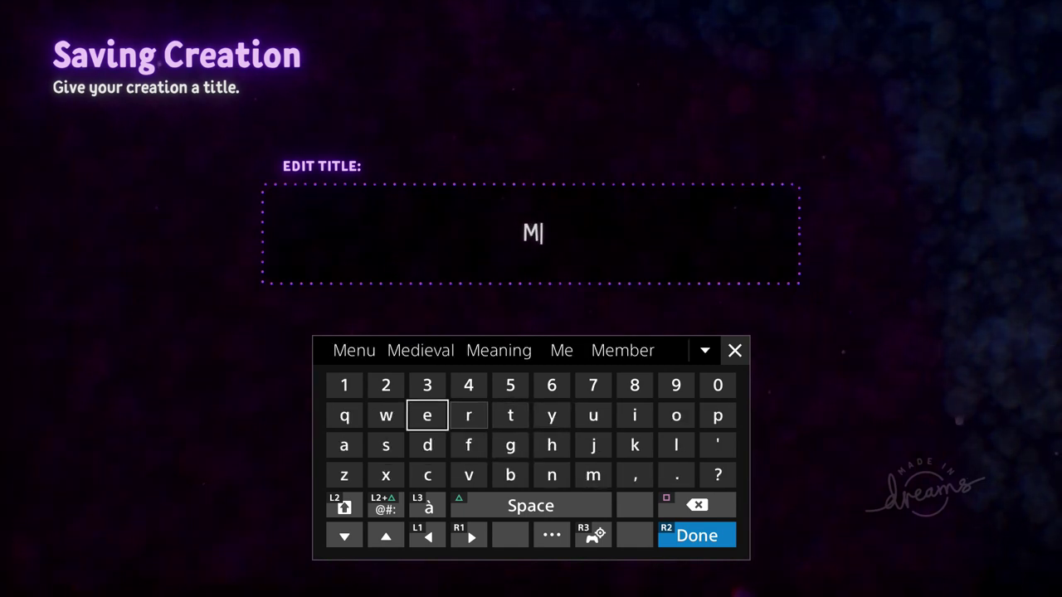
text(Menu)
key(Return)
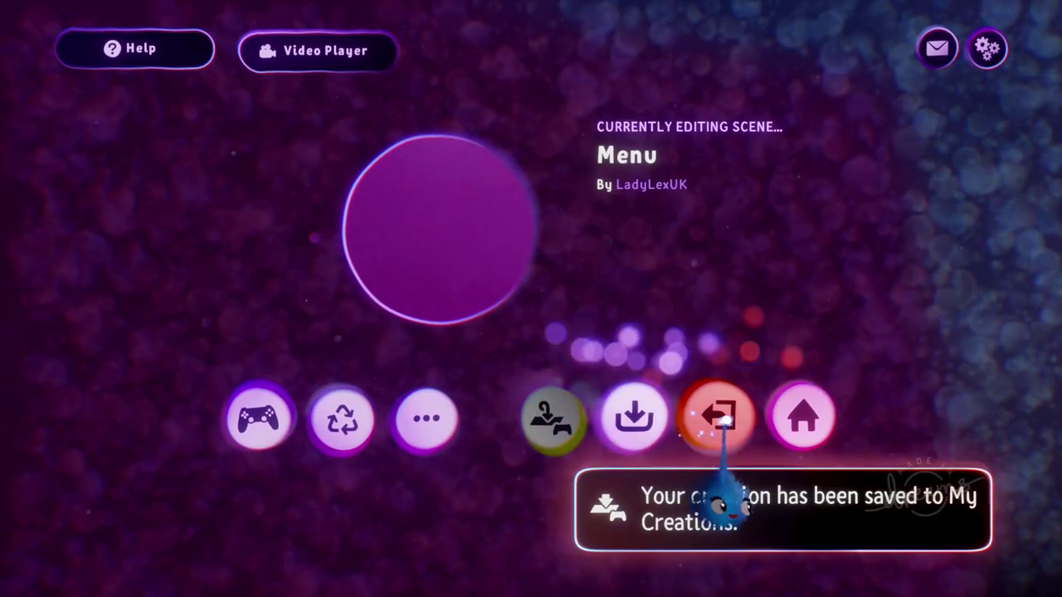
Exit the scene, create a new dream and place the Menu scene near its entrance door
click(720, 409)
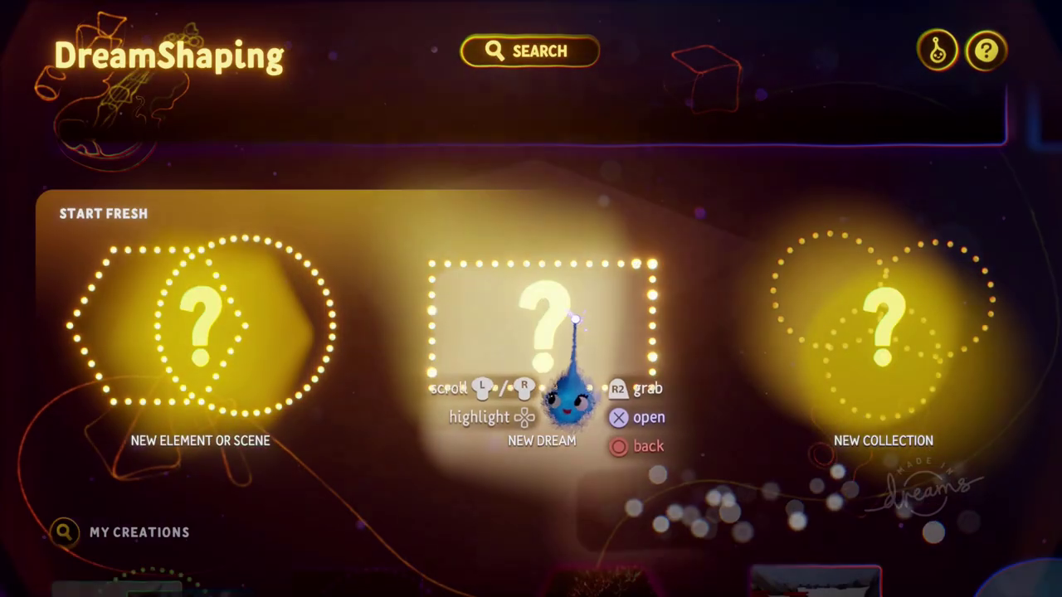
click(555, 333)
click(530, 62)
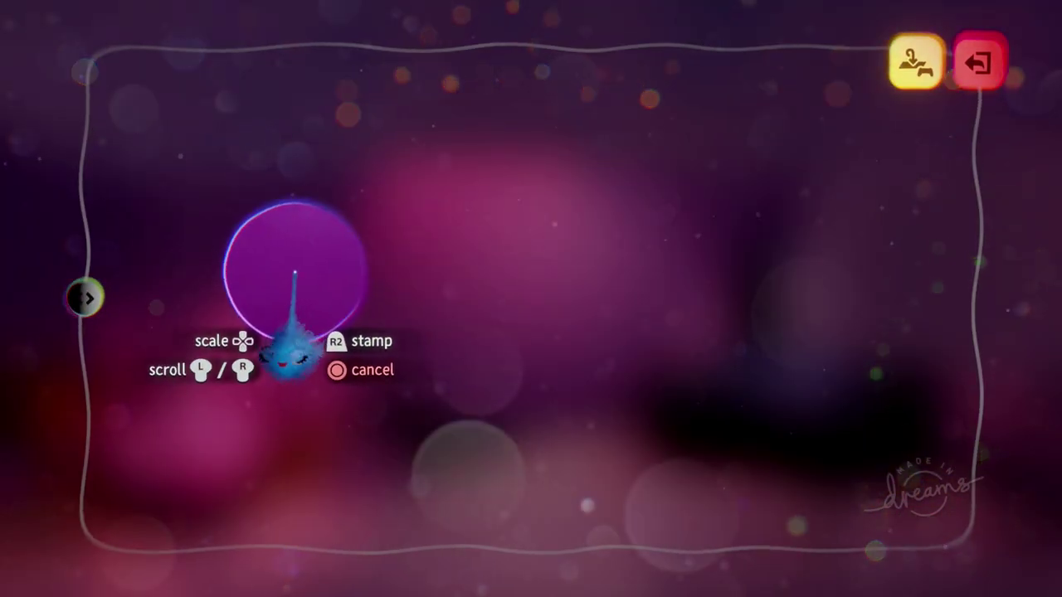
click(291, 273)
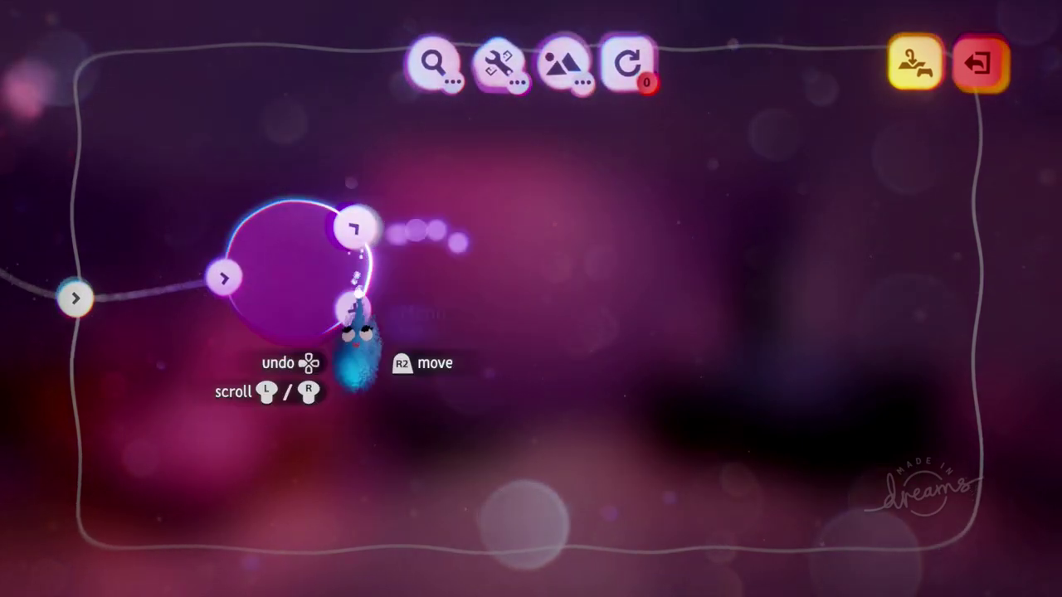
Add the Cooking unicorn scene from My Creations beside the Menu scene, linking Menu's exit doors to it and to the dream's boundary door
click(454, 156)
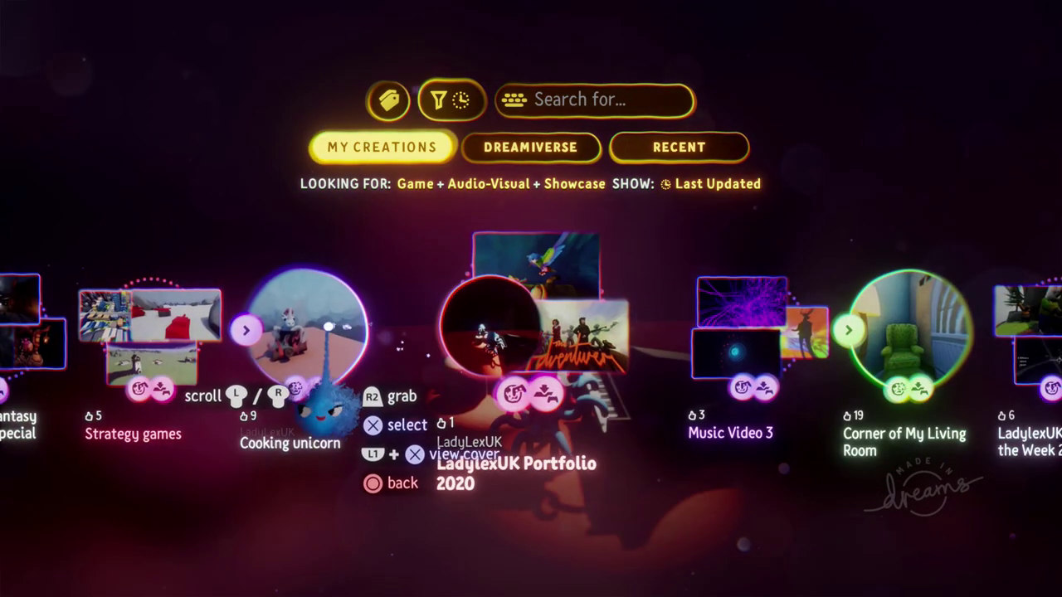
click(296, 320)
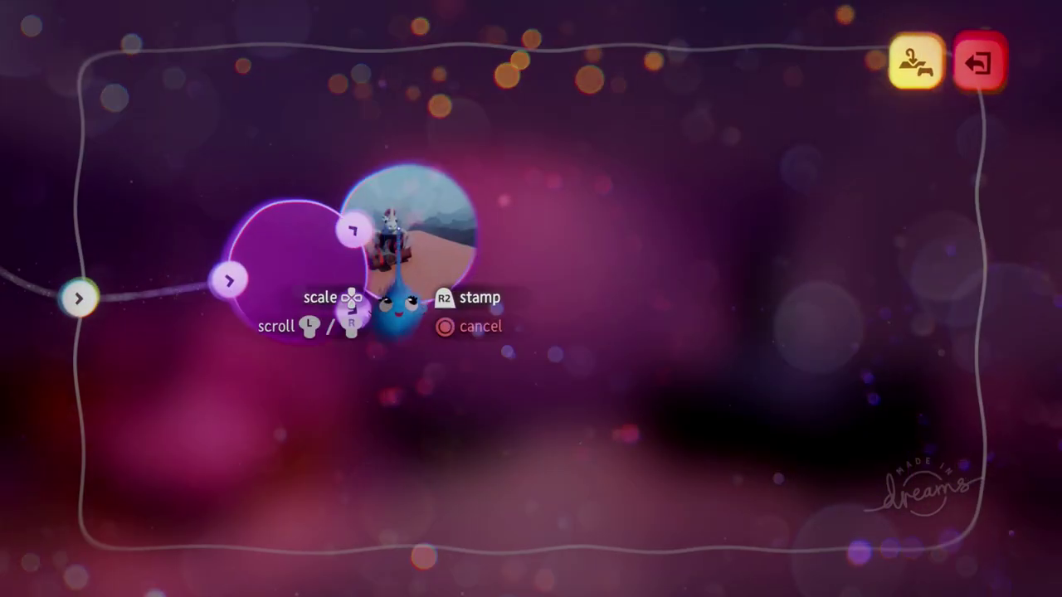
click(467, 331)
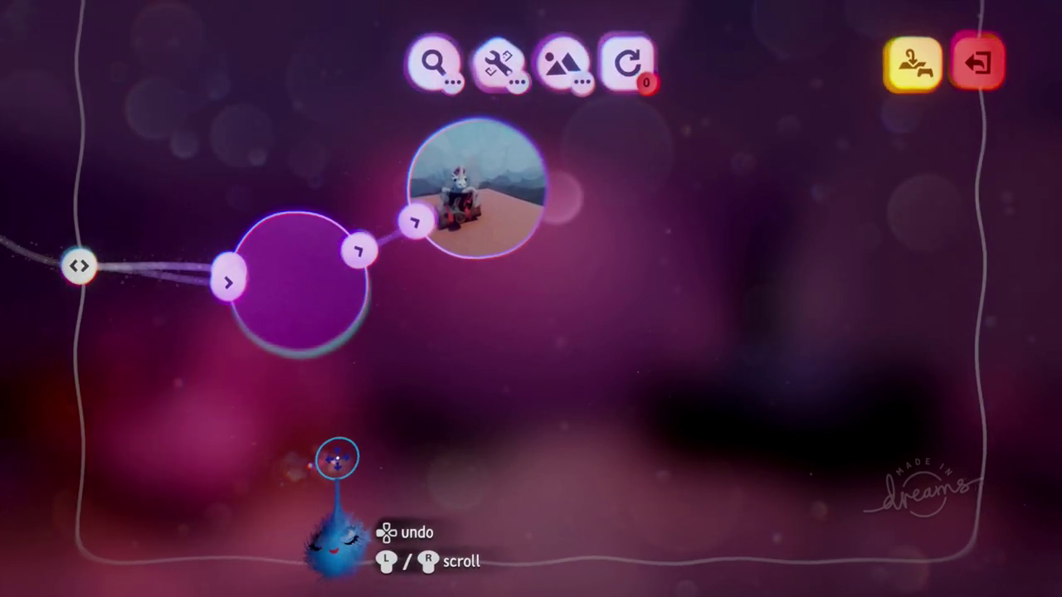
Save the dream to My Creations with the title Game
scroll(388, 402, right, 1)
scroll(415, 398, up, 2)
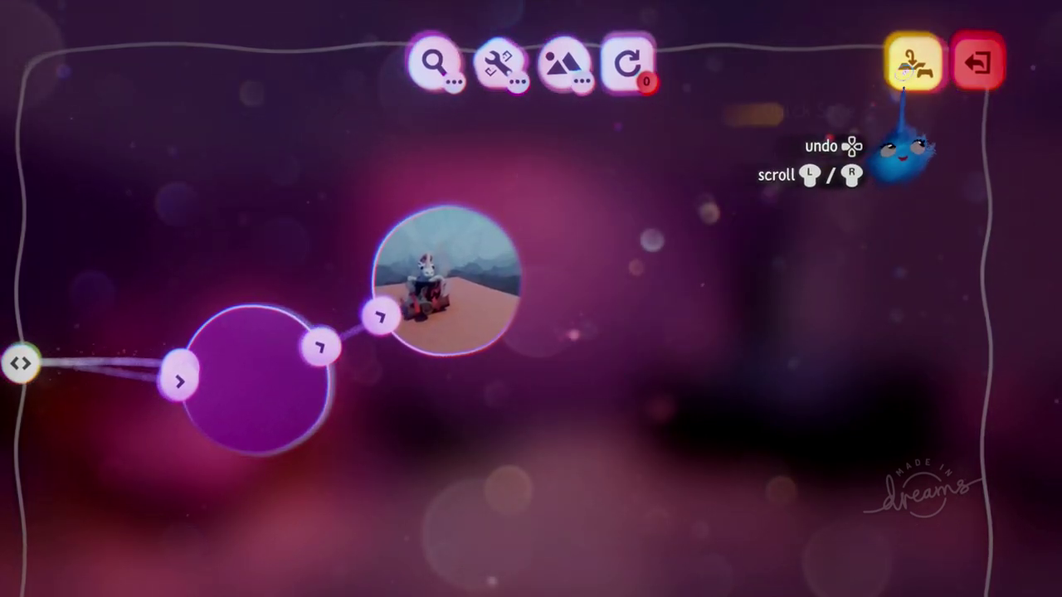
click(907, 73)
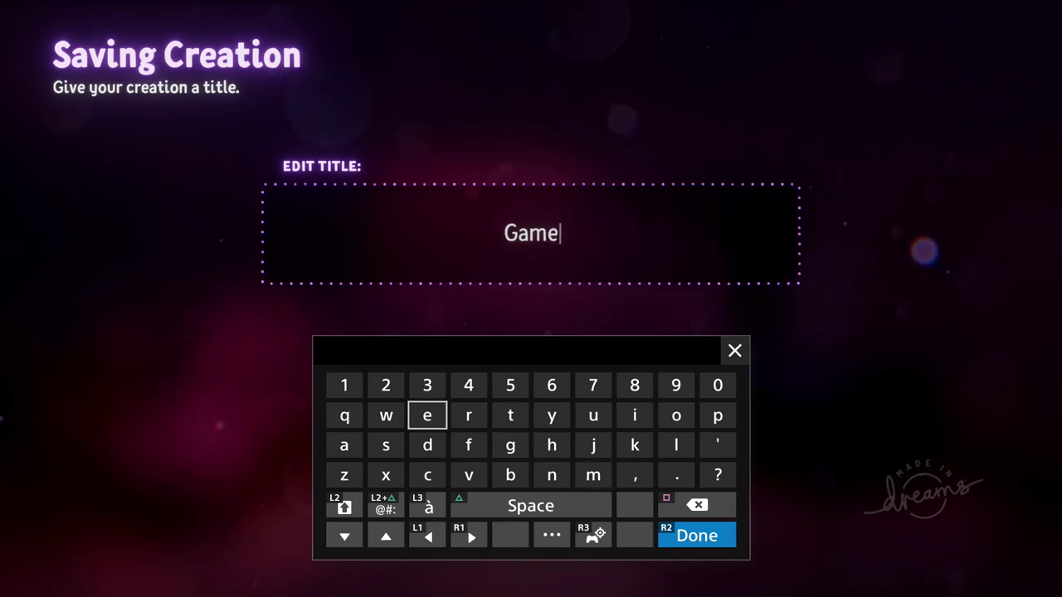
key(Return)
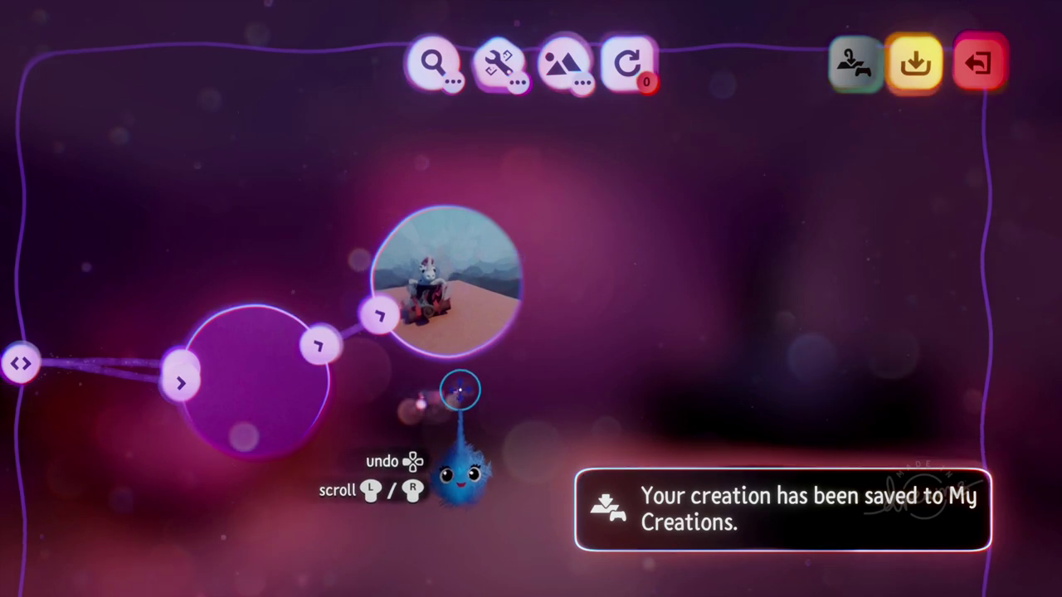
Leave the dream editor and open the cover page of the saved Game dream
click(979, 62)
scroll(384, 422, down, 3)
scroll(356, 420, left, 3)
click(347, 417)
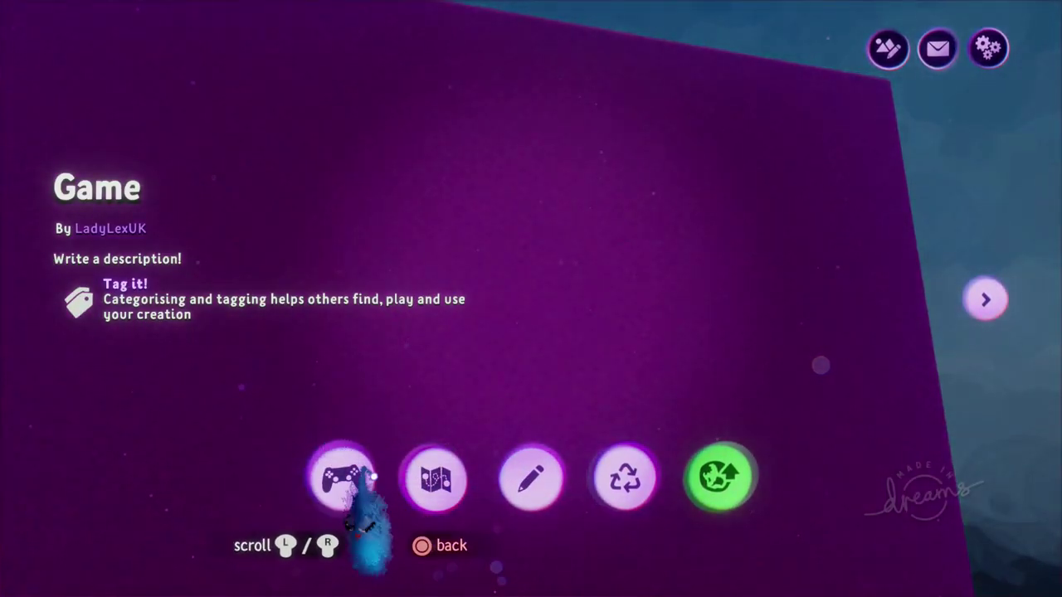
Play-test the Game dream from its menu through to the Cooking unicorn scene, and exit the creation
click(349, 481)
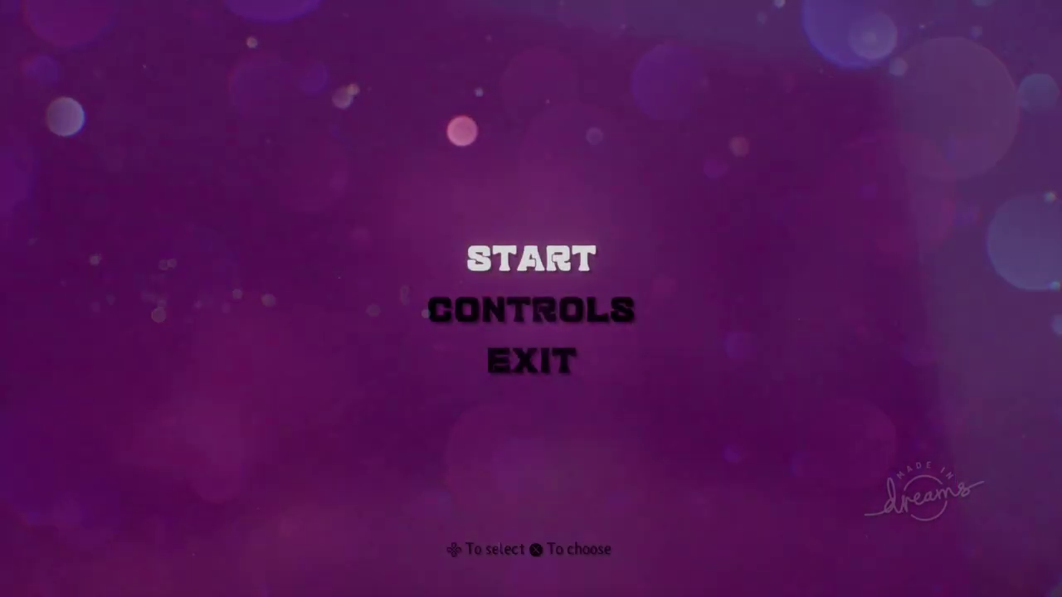
key(Down)
key(Down)
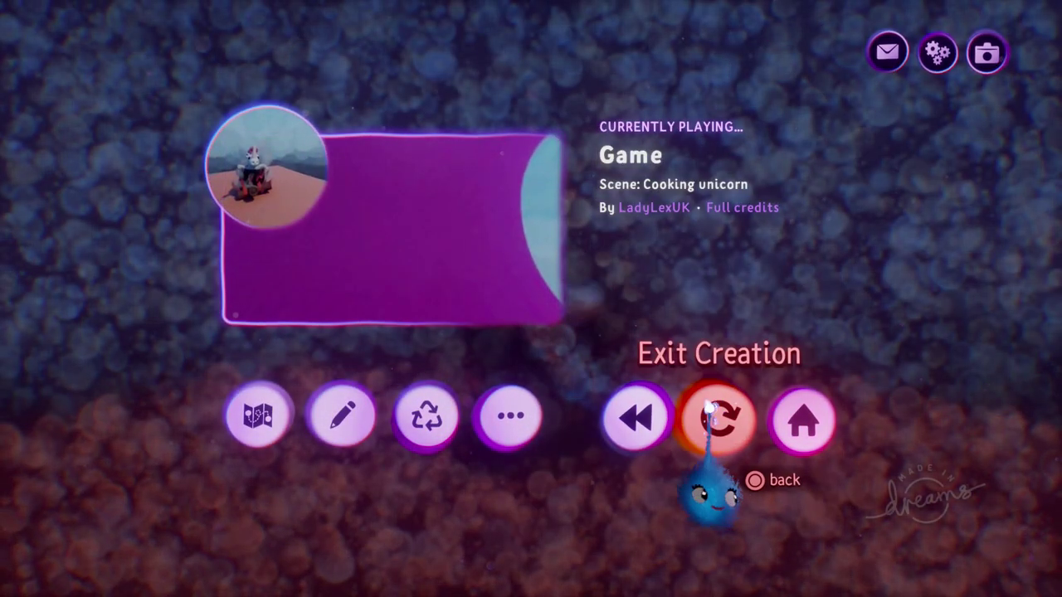
click(709, 410)
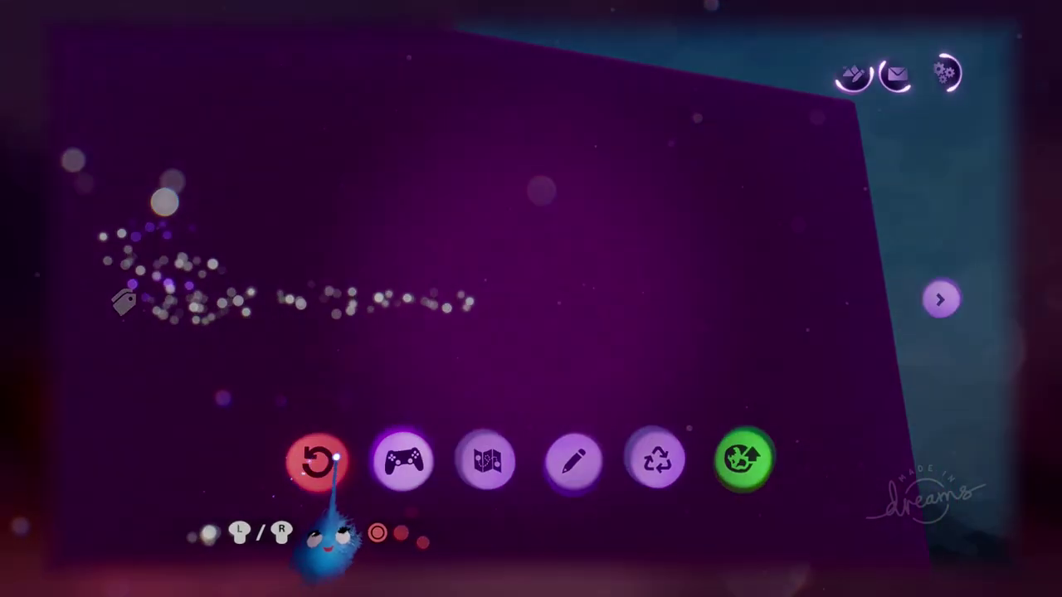
Reset all play progress in the Game dream and start playing it again
click(294, 478)
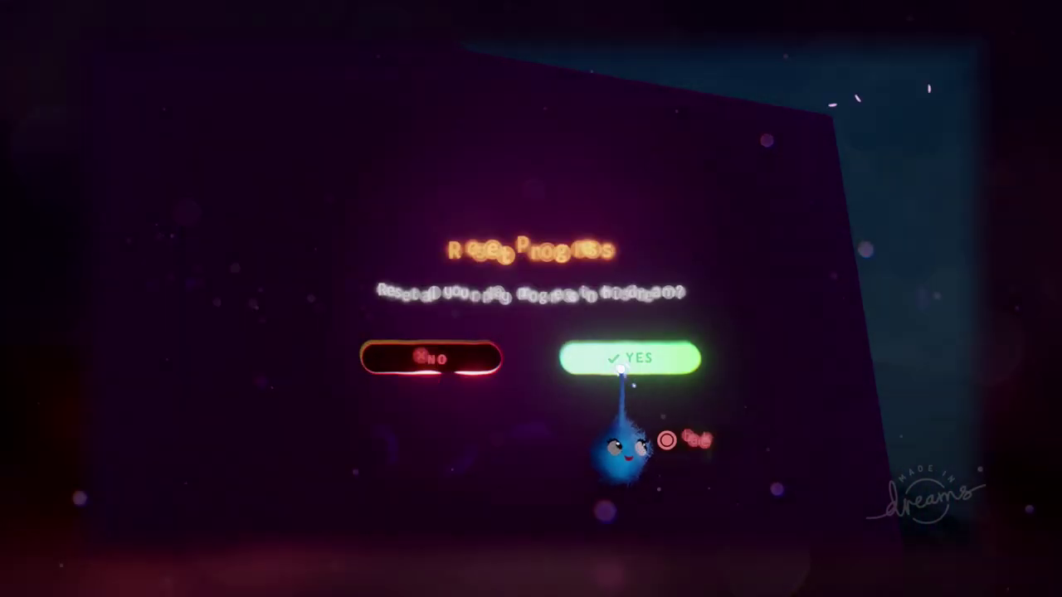
click(624, 360)
click(341, 476)
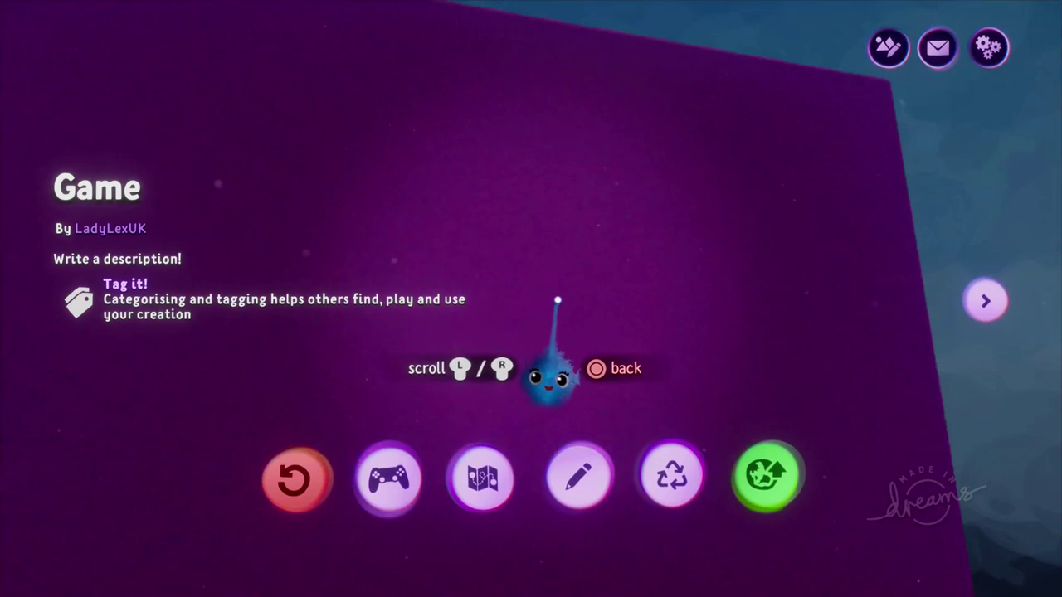
Go back to My Creations and reopen the cover page of the Game dream
key(Escape)
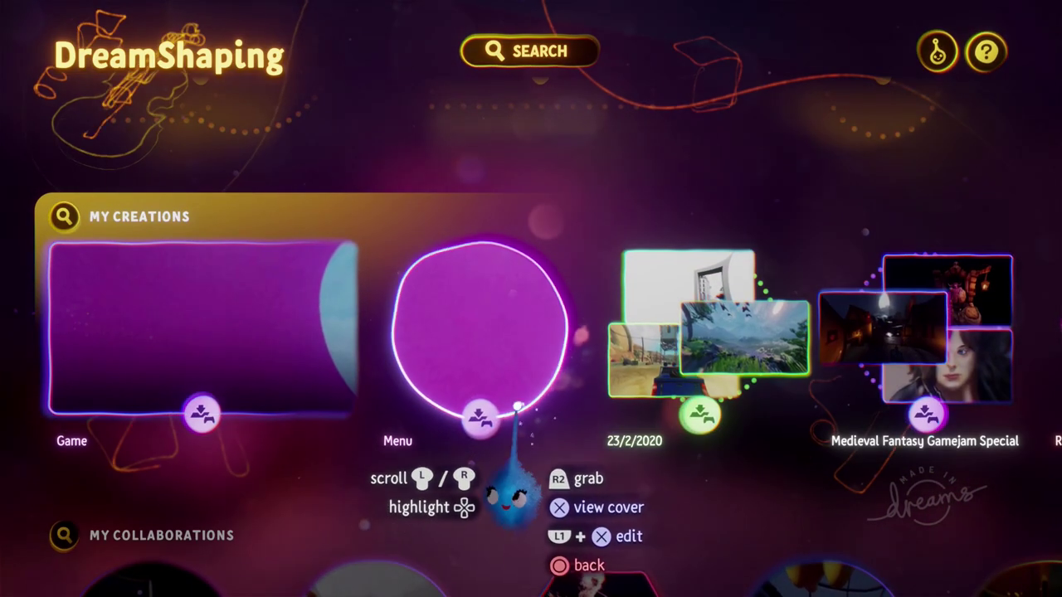
click(331, 340)
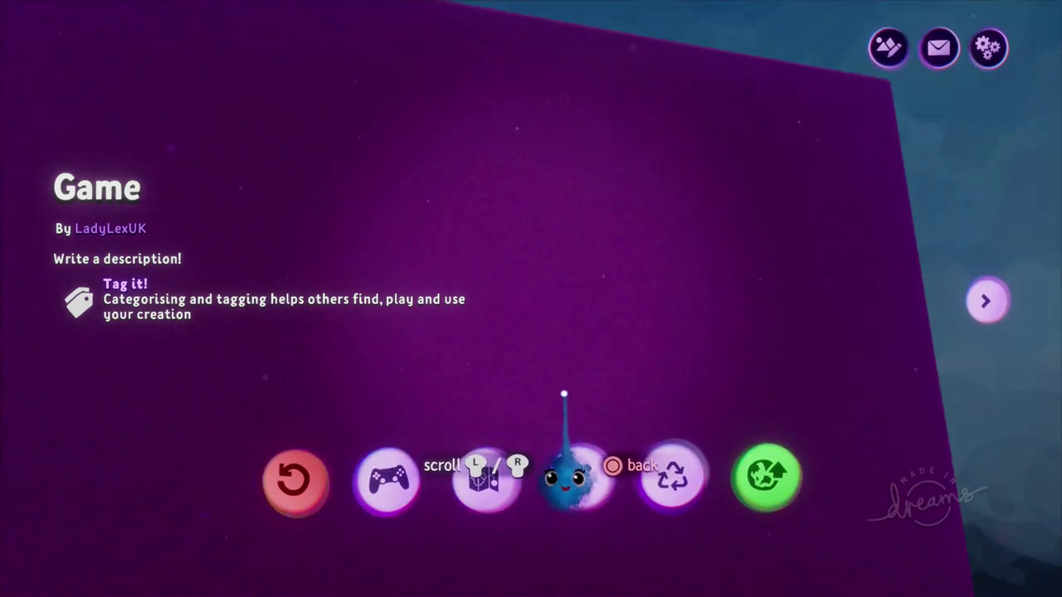